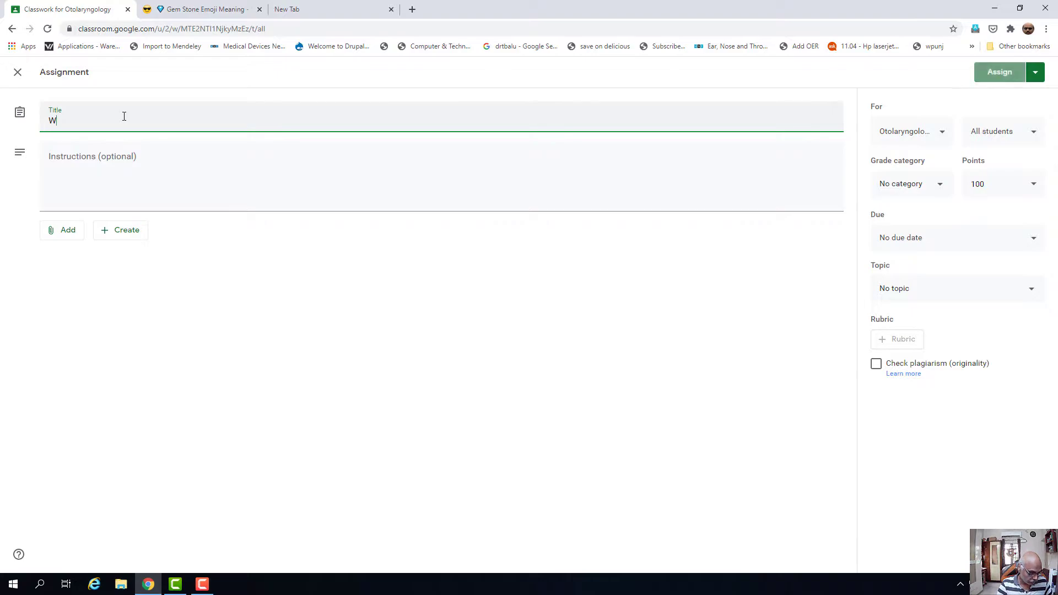
Title the assignment "Write an essay on hearing aids with the help of diagram name the various parts" and enter instructions "Instructions to the students goes here"
text(ess)
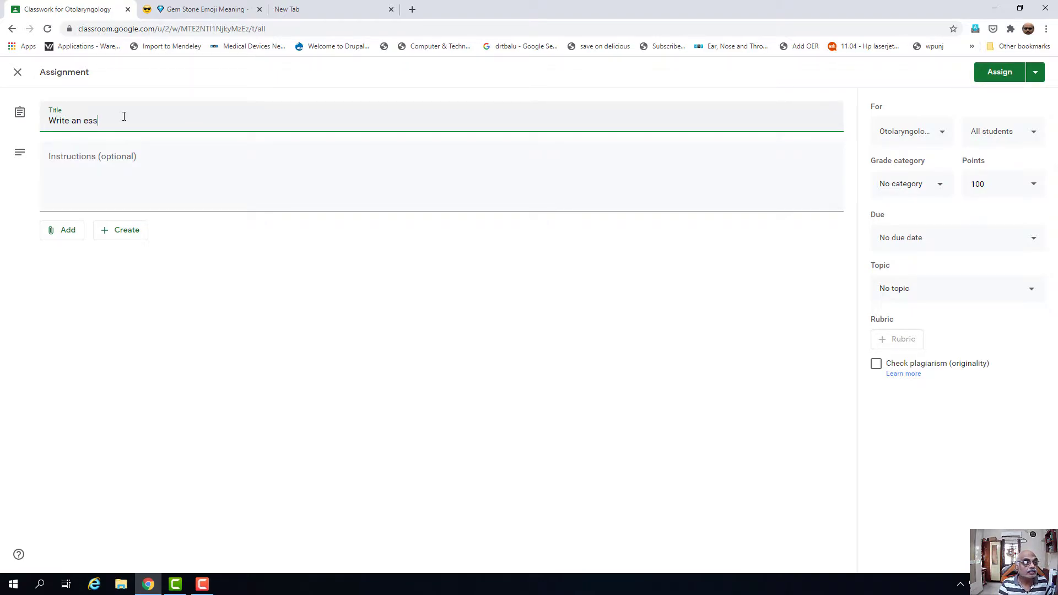
text(ay on Hearing aids with t)
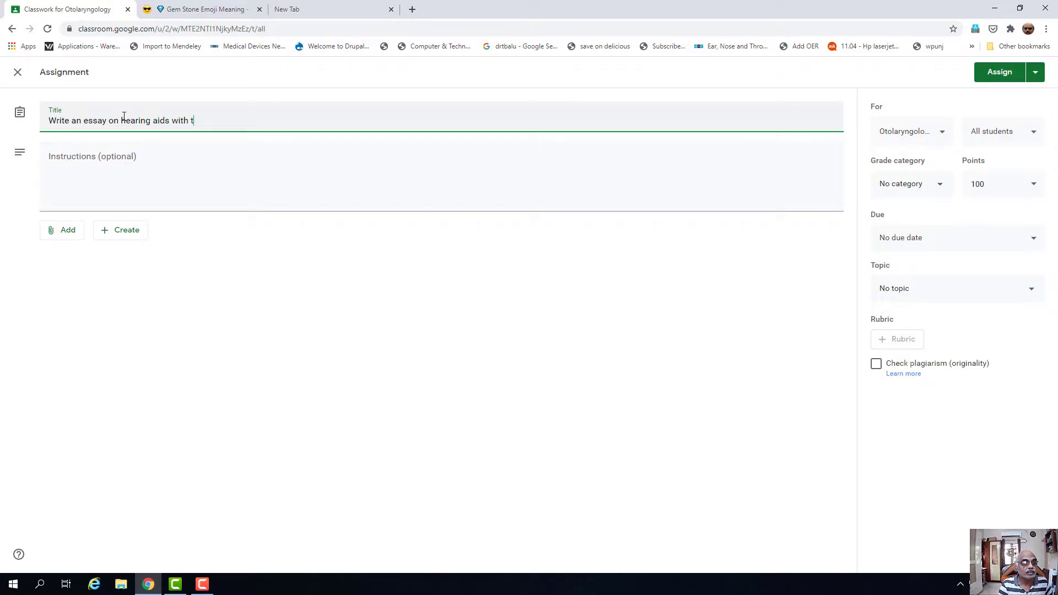
text(he help of diagram nbme the various parts)
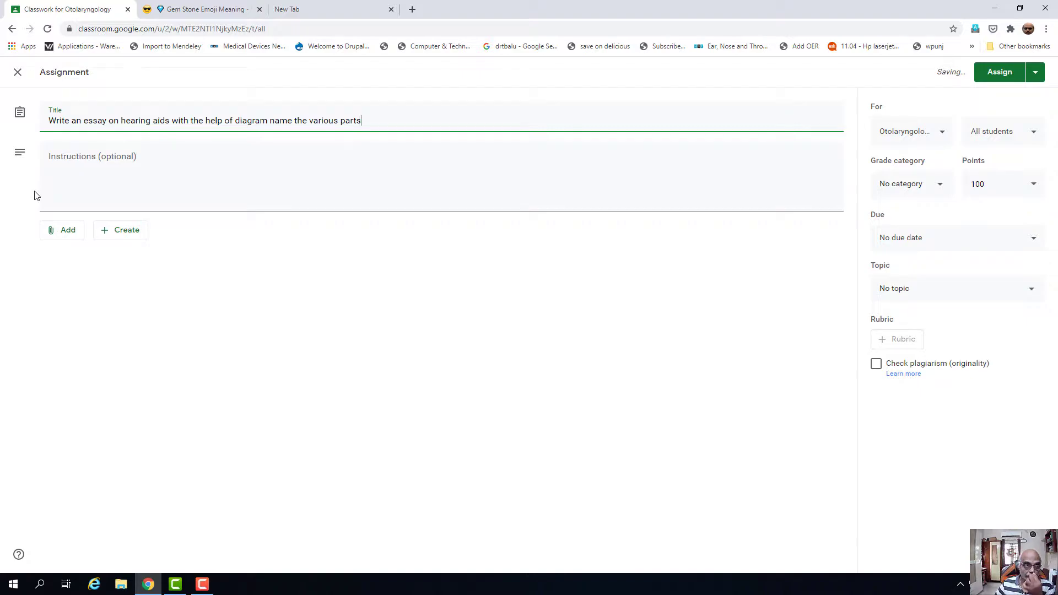
click(106, 173)
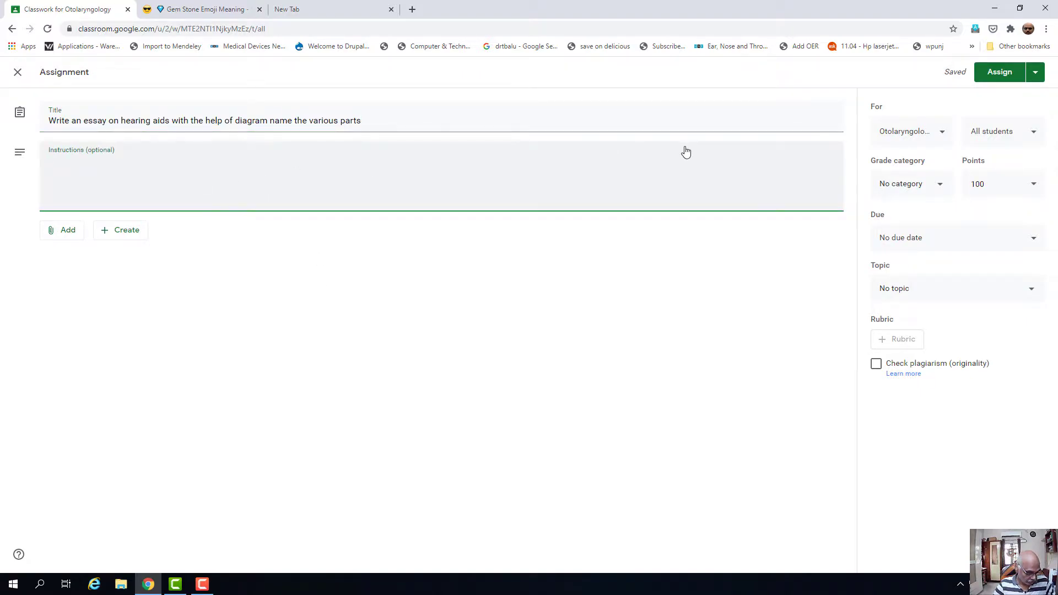
text(Instructions to the students goes here)
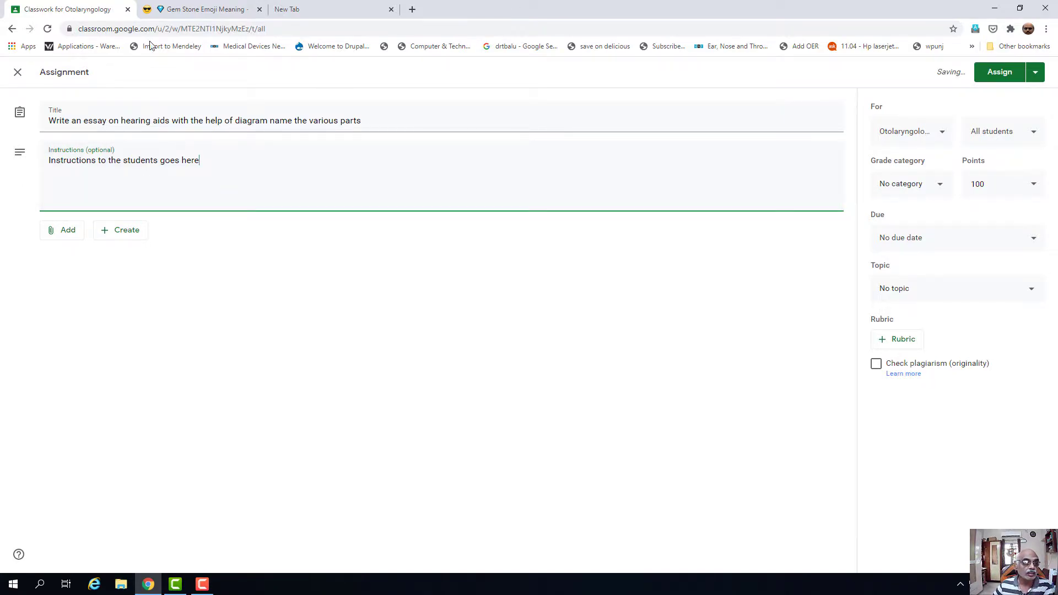
Attach today's recent file Assignment I.docx from Google Drive to the assignment
click(53, 236)
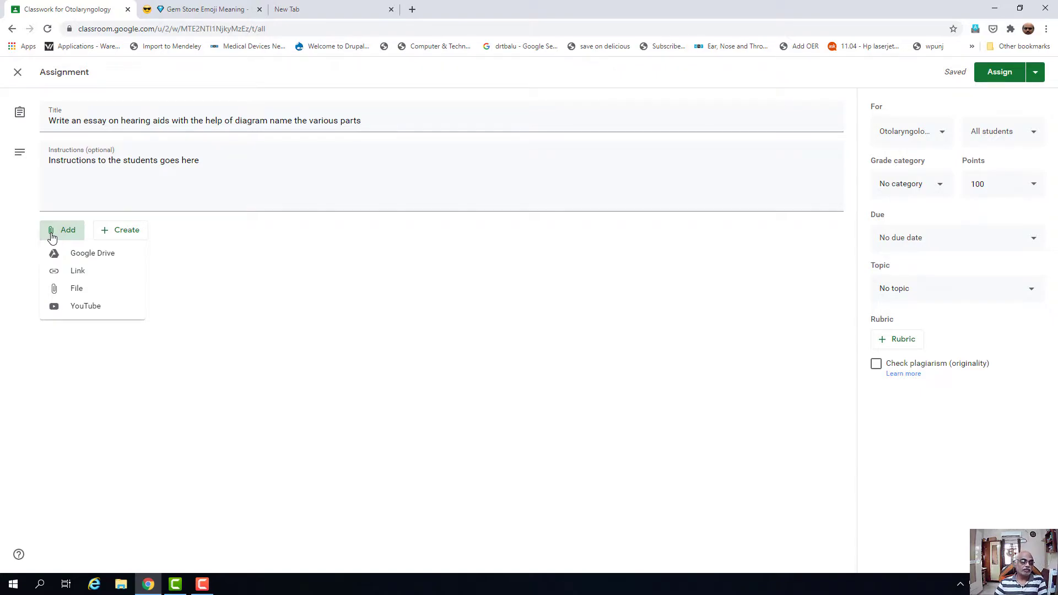
click(106, 262)
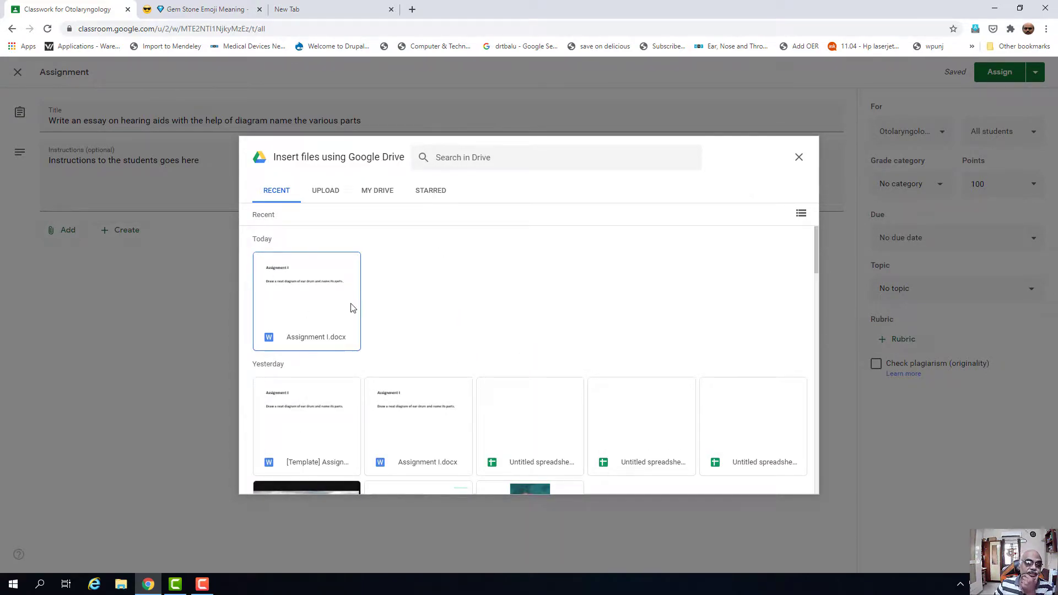
click(311, 316)
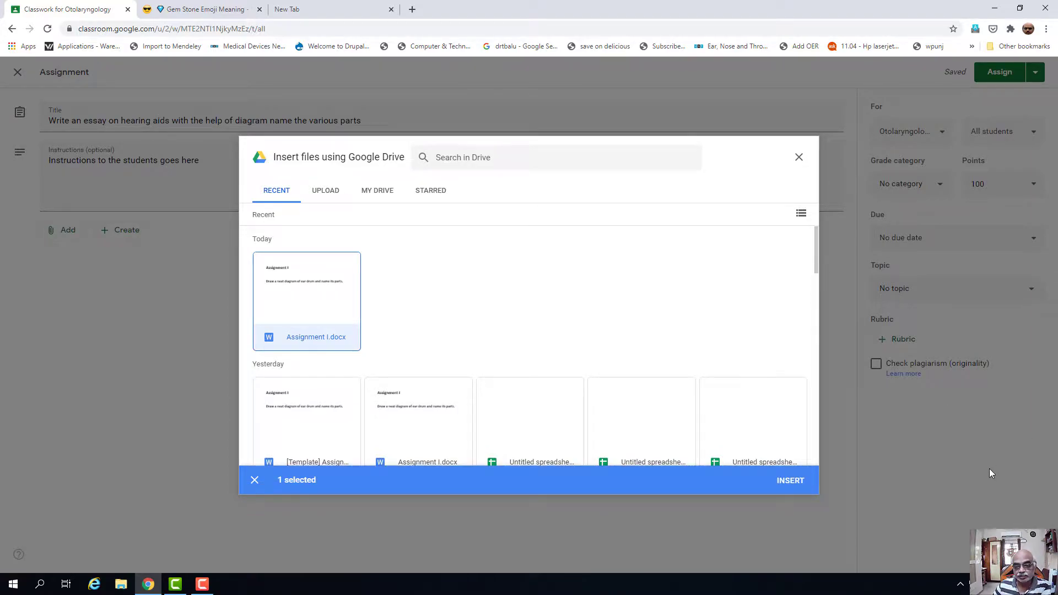
click(790, 481)
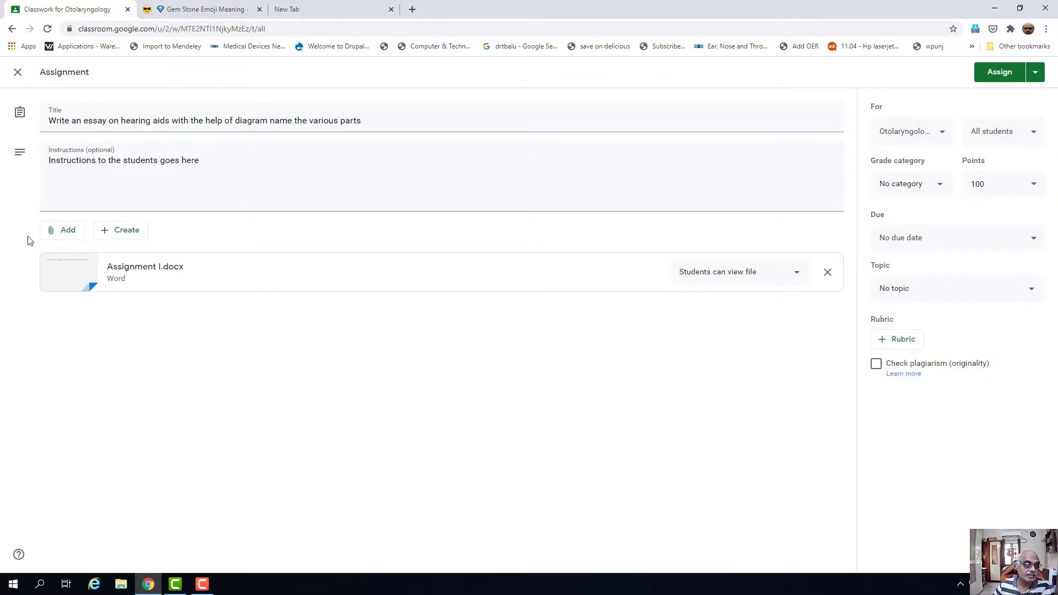
Look at the link and file upload options for attaching material, closing each without adding anything
click(64, 242)
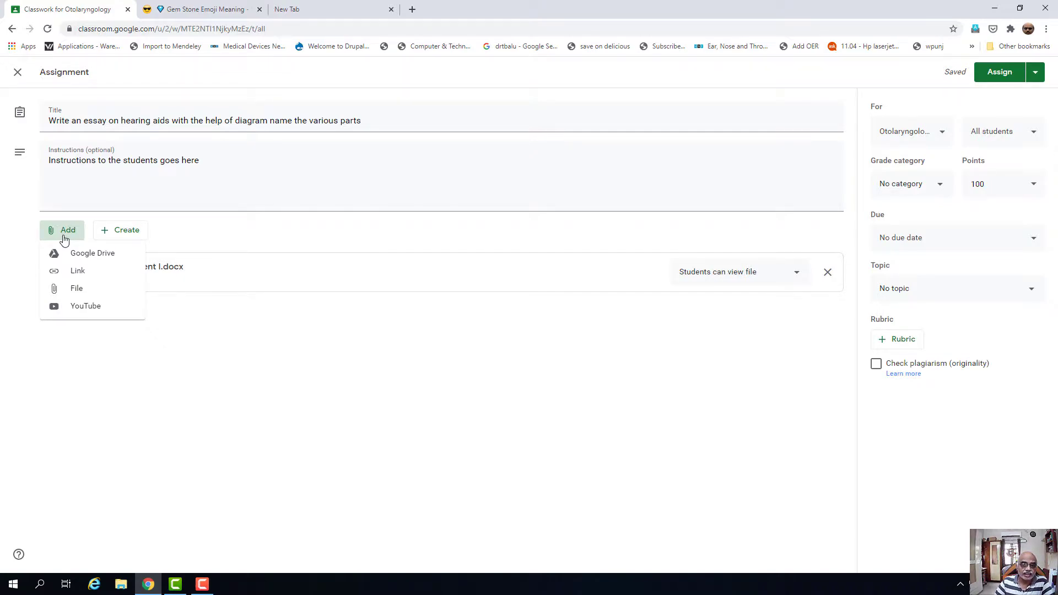
click(76, 278)
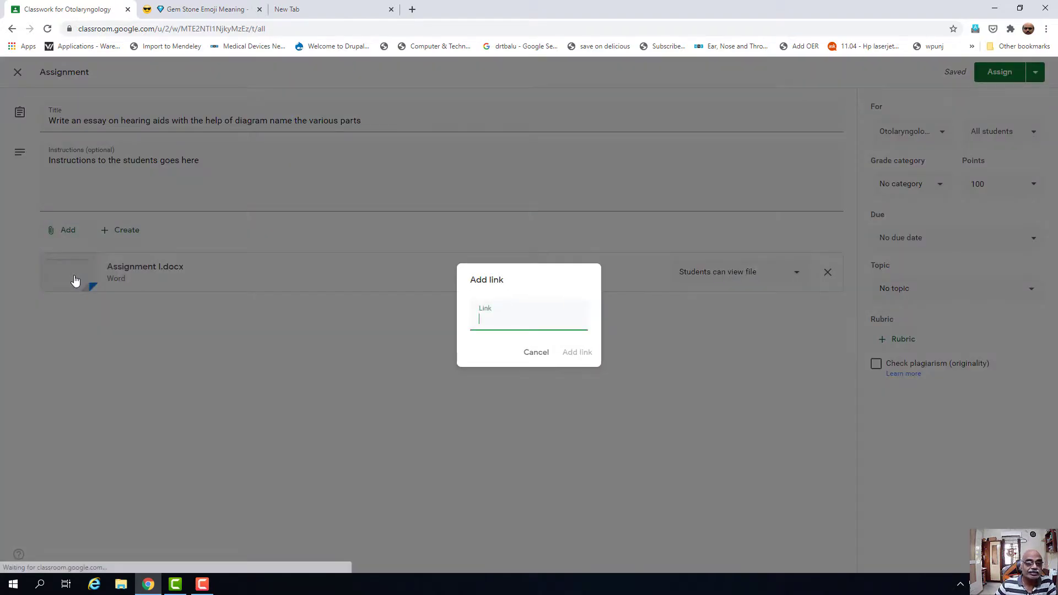
click(545, 356)
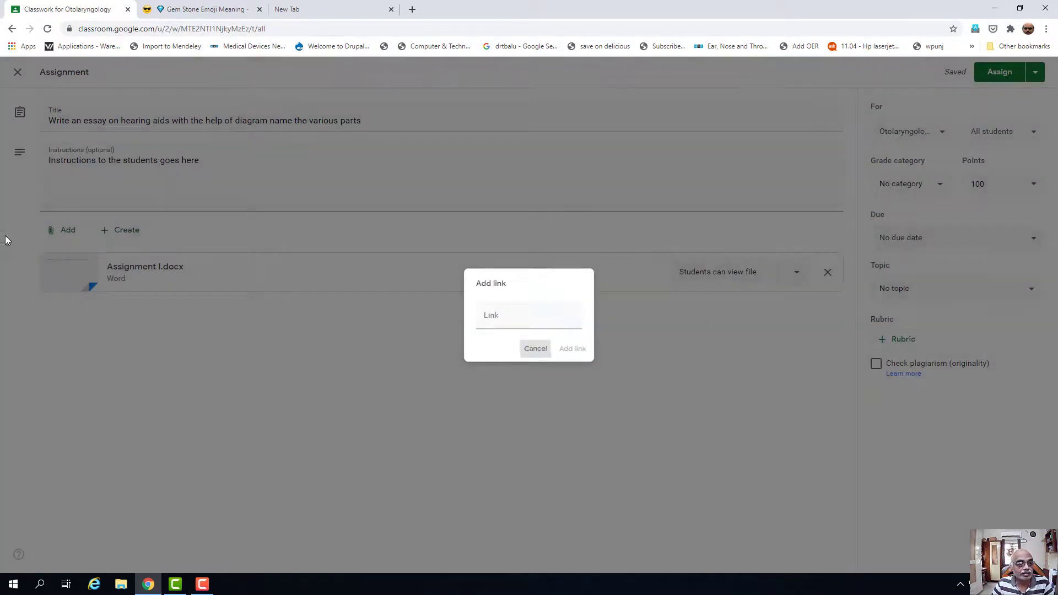
click(56, 233)
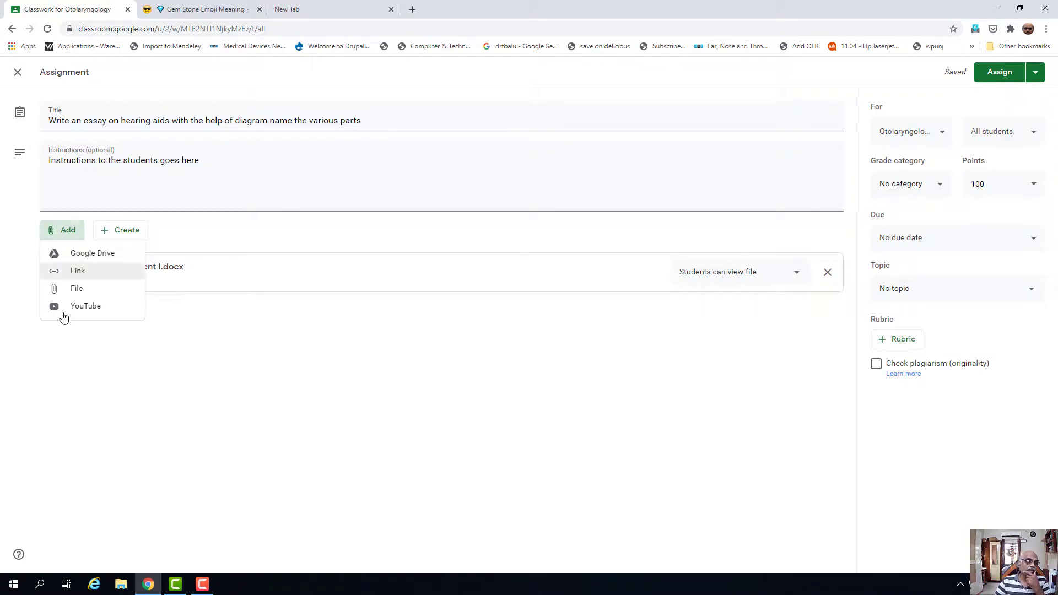
click(75, 289)
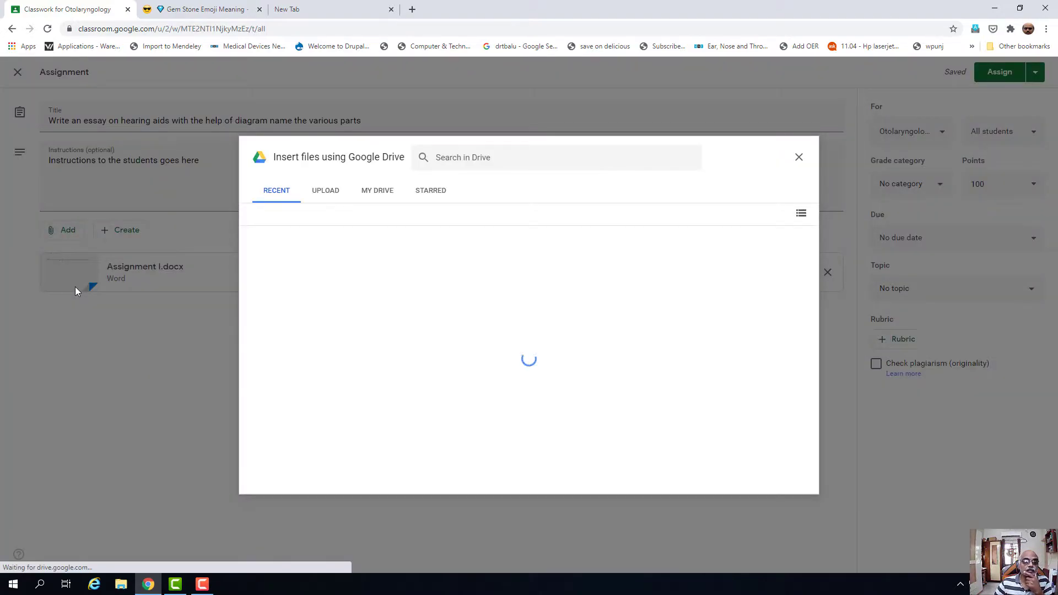
click(331, 192)
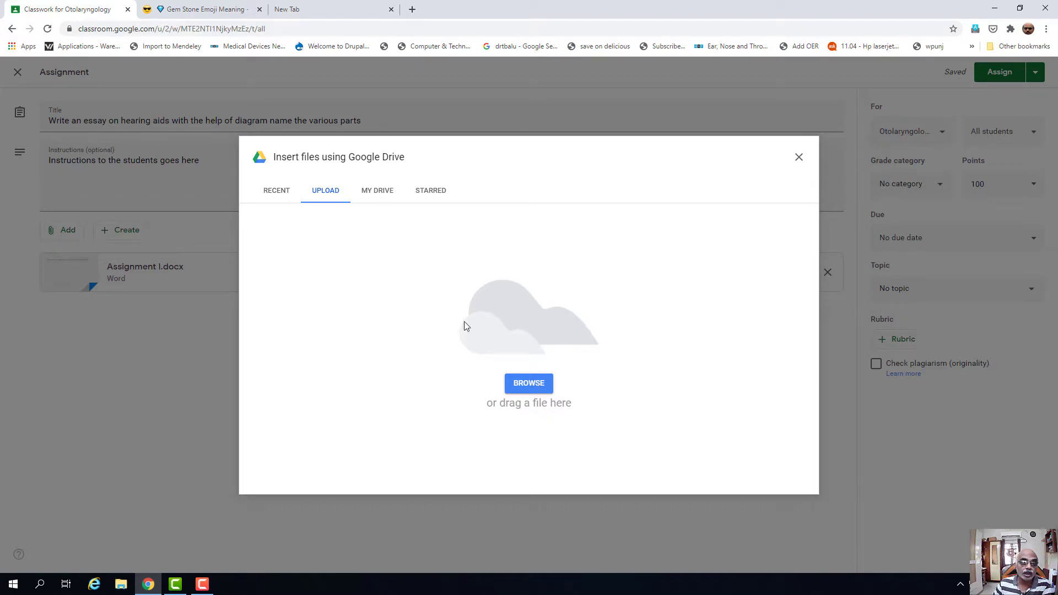
click(798, 158)
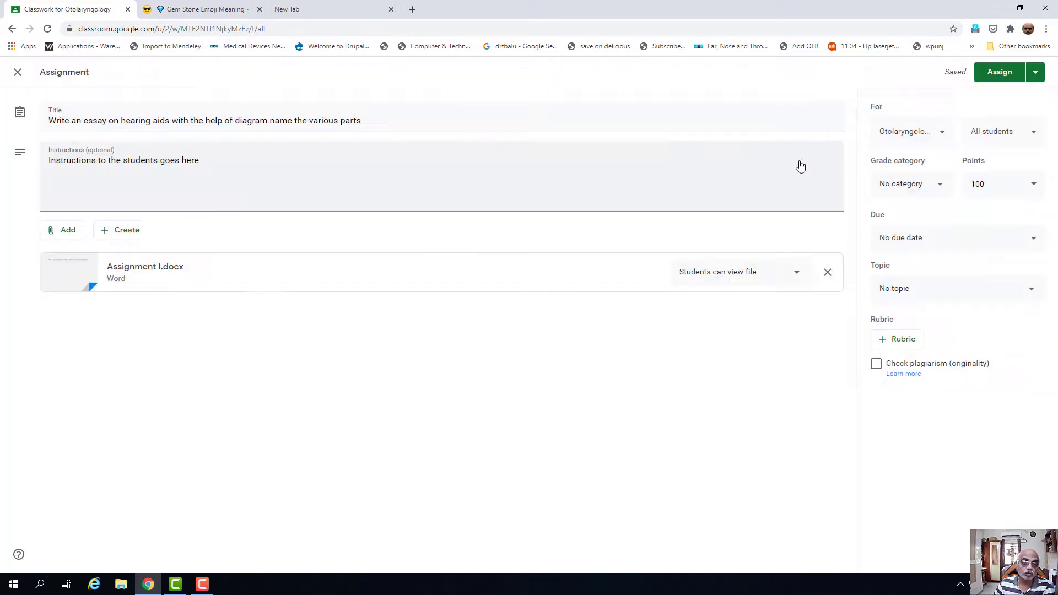
View the YouTube video search for attachments and close it without adding a video
click(76, 232)
click(307, 440)
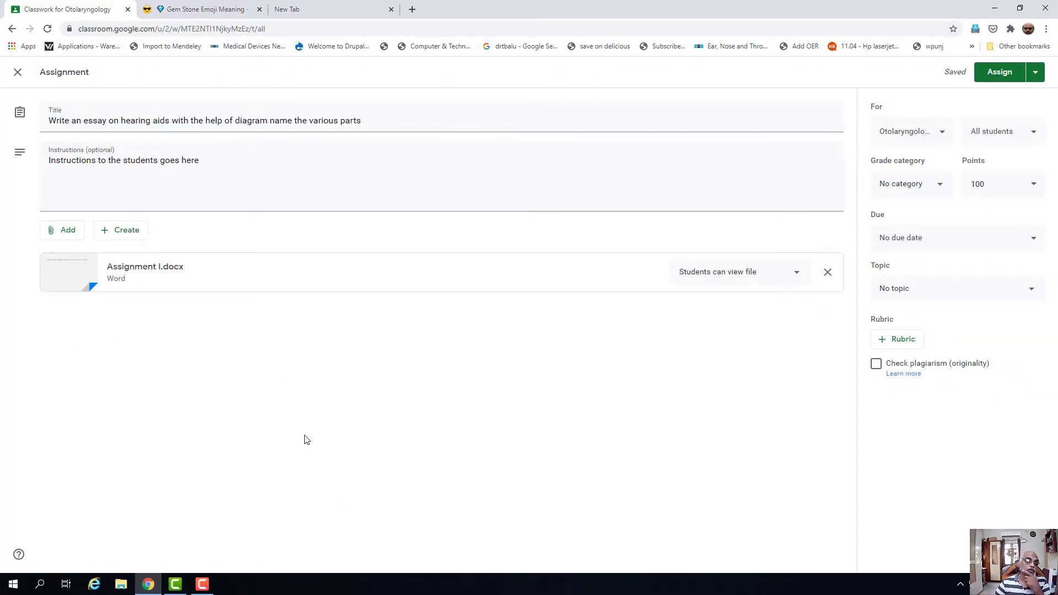
click(73, 232)
click(84, 306)
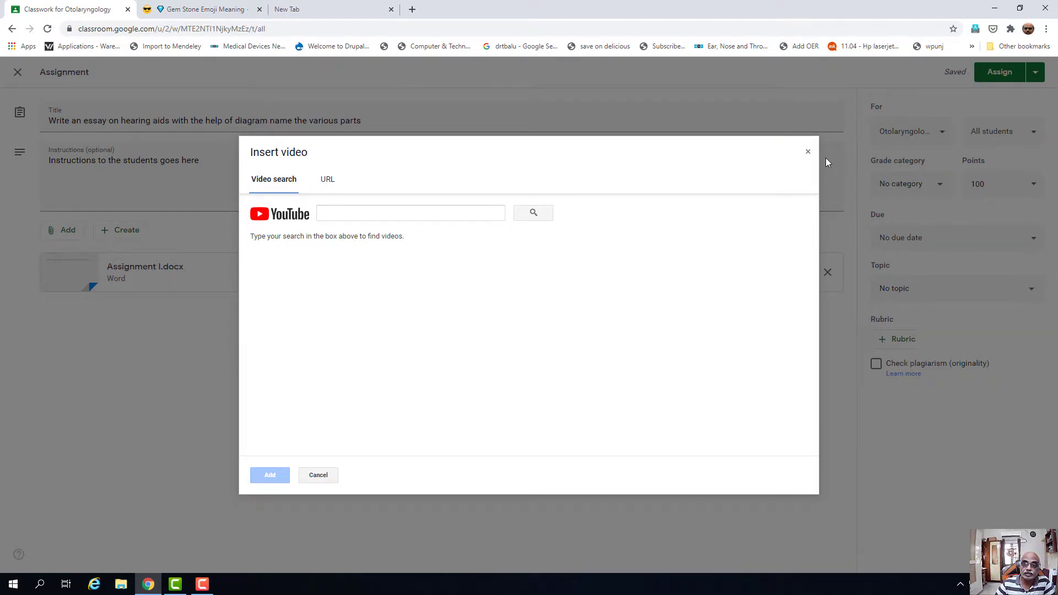
click(807, 154)
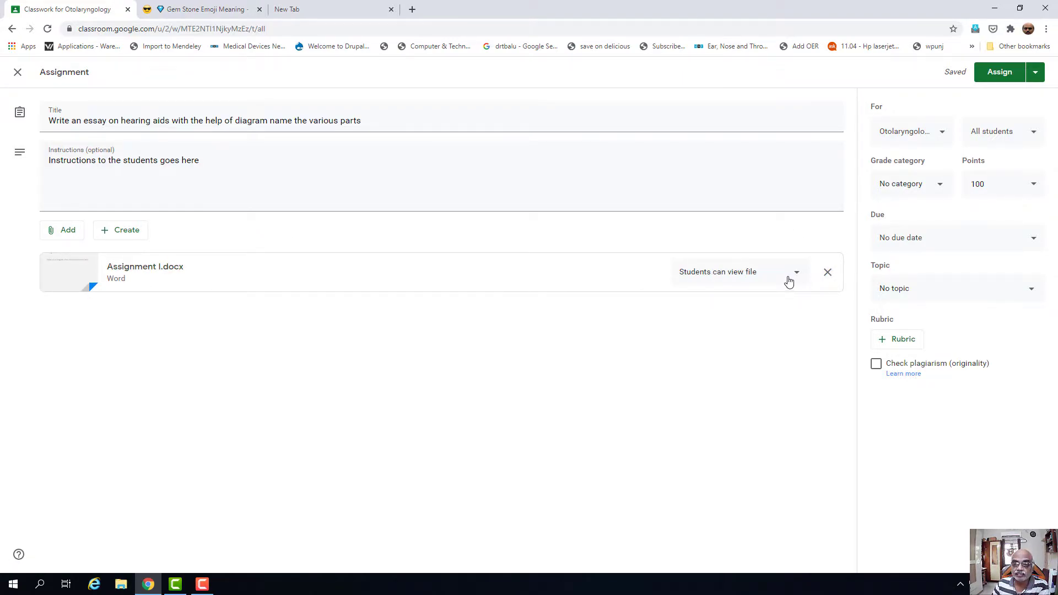
Review the student access options for the attached Assignment I.docx and keep "Students can view file"
click(796, 275)
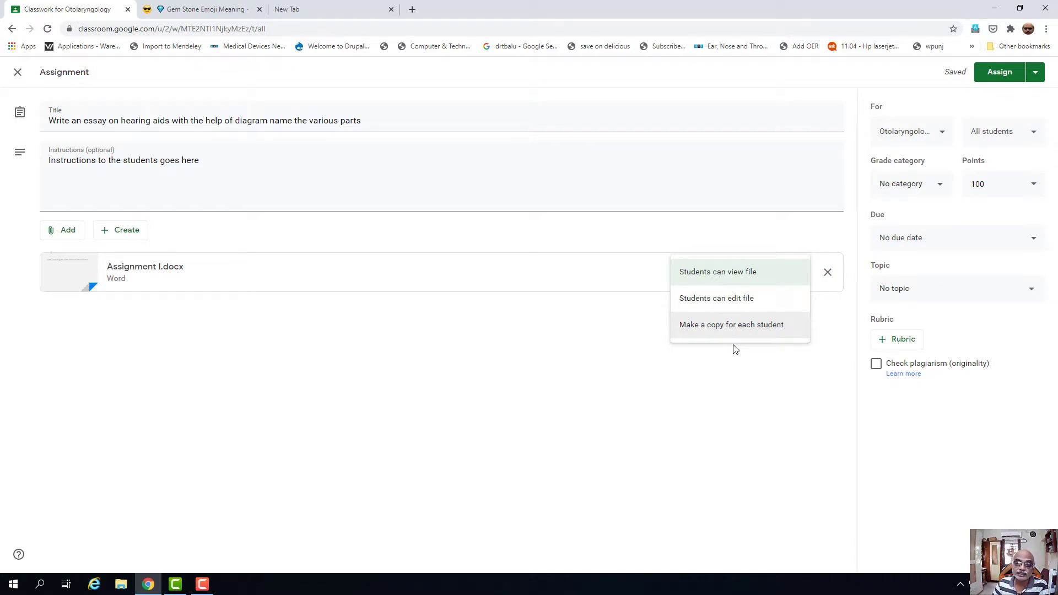
click(736, 273)
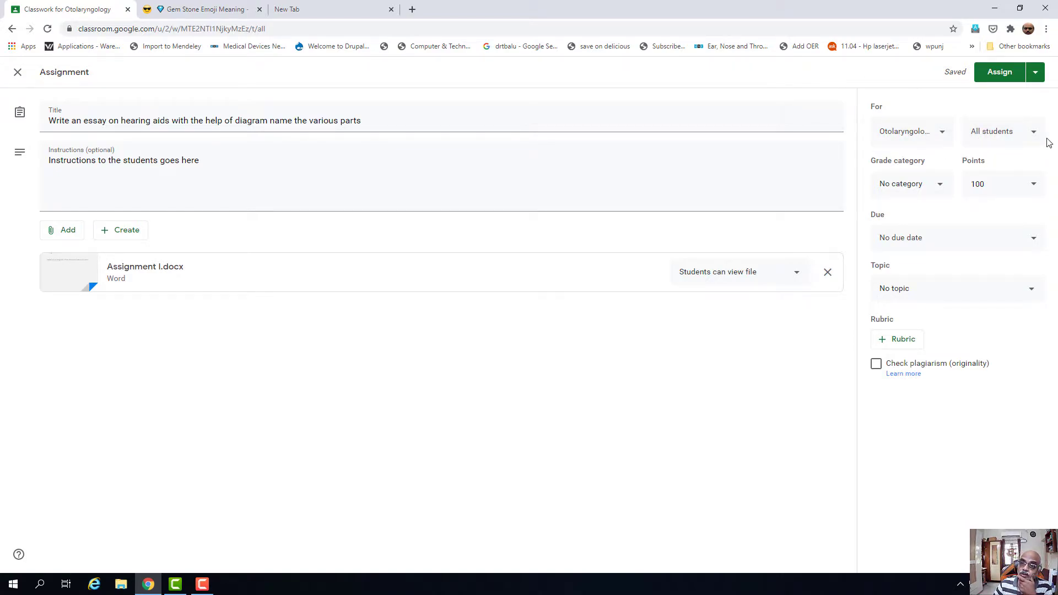
Review which classes and students the assignment can be given to, keeping Otolaryngology and All students selected
click(942, 135)
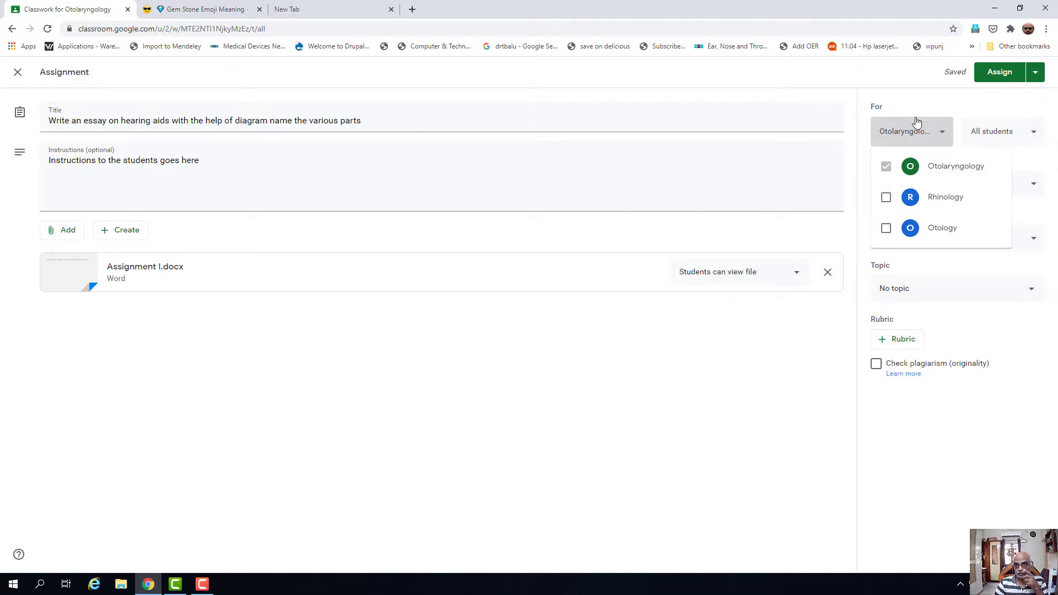
click(919, 101)
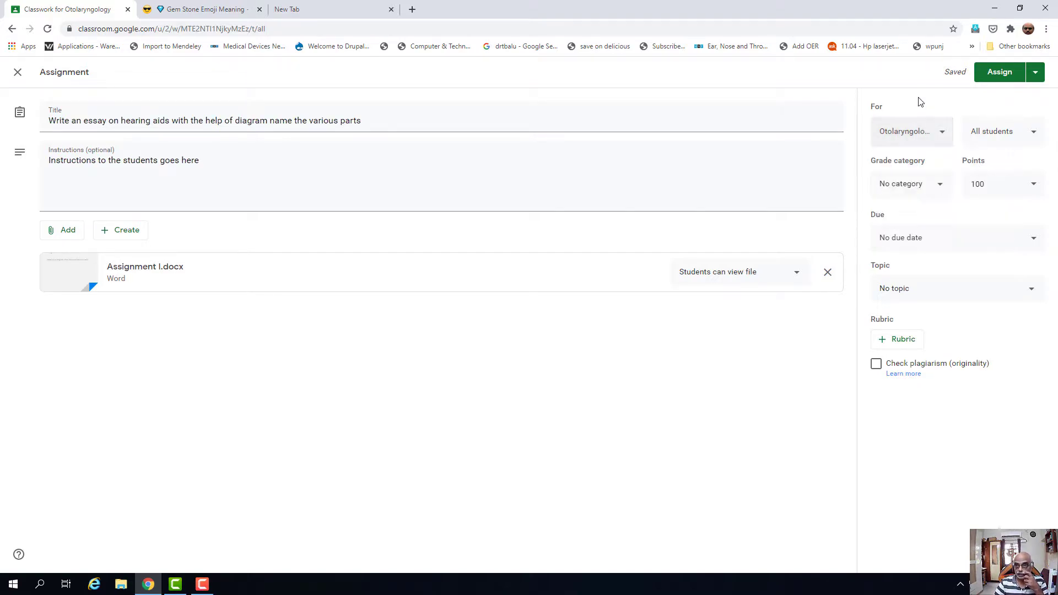
click(1035, 141)
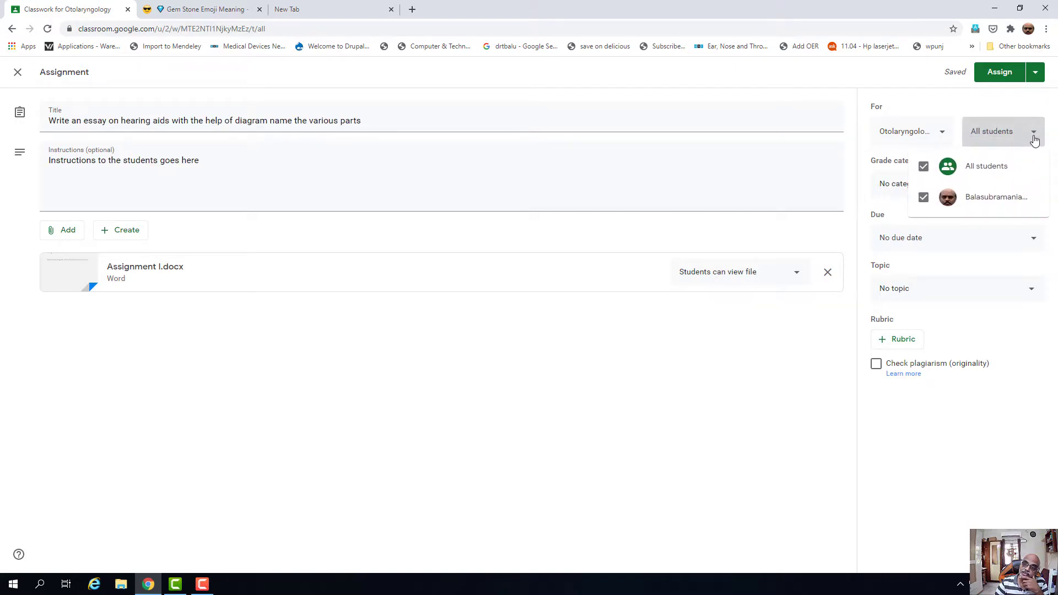
click(962, 99)
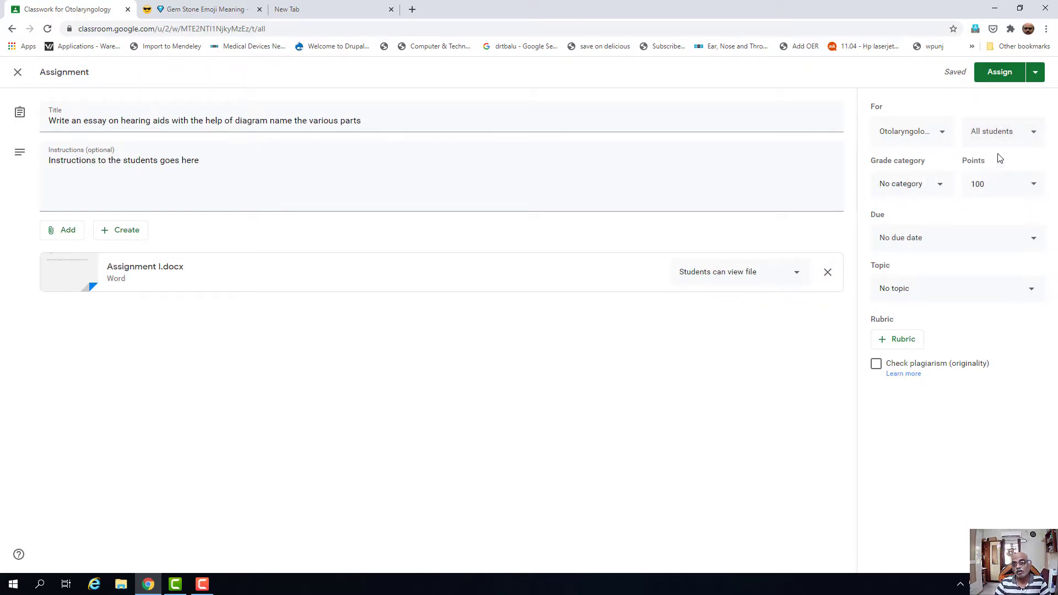
click(1026, 135)
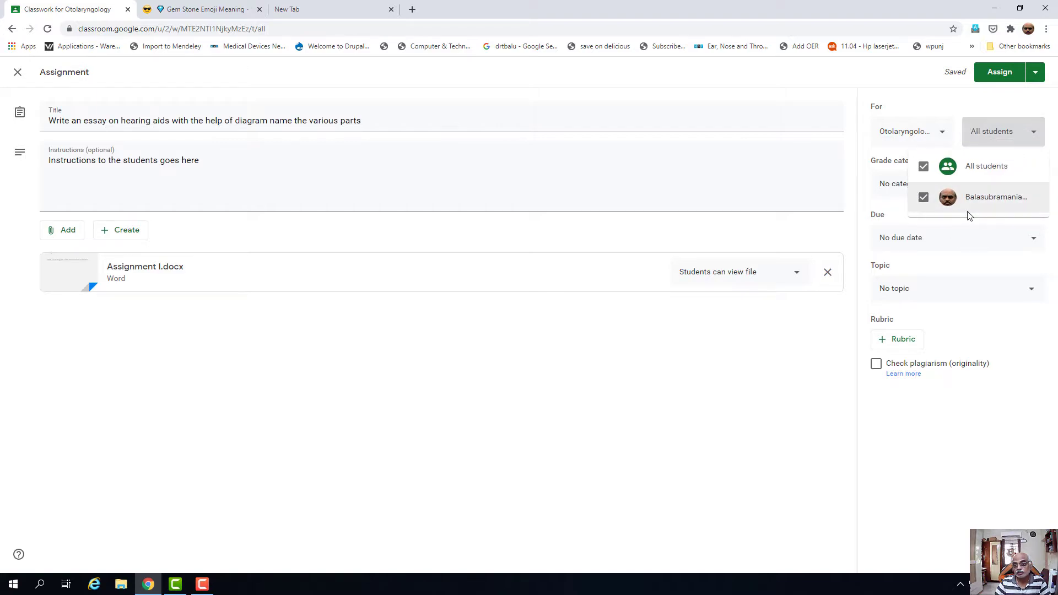
click(953, 103)
click(1005, 146)
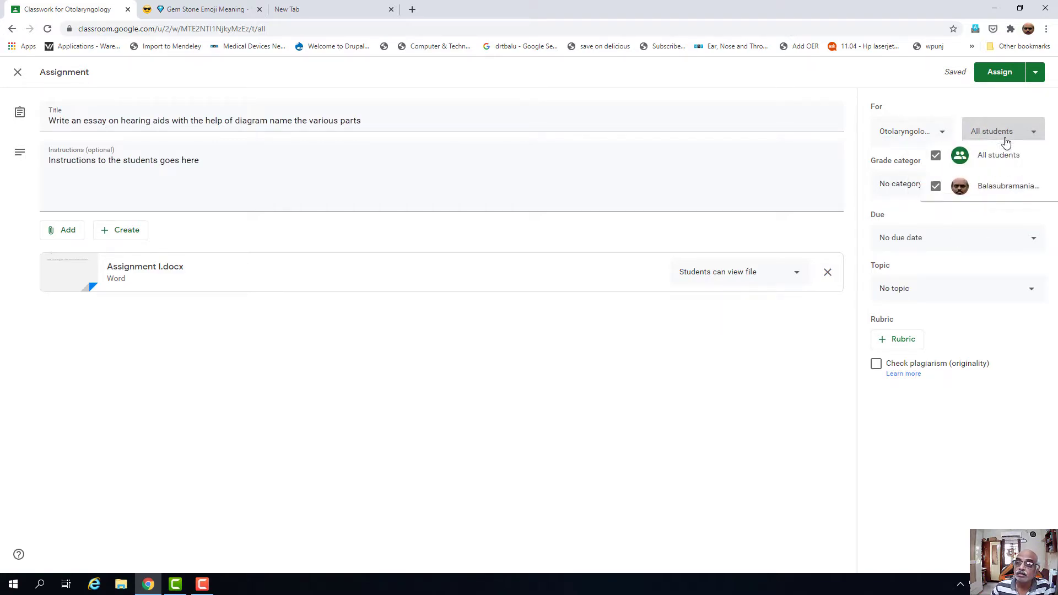
click(964, 113)
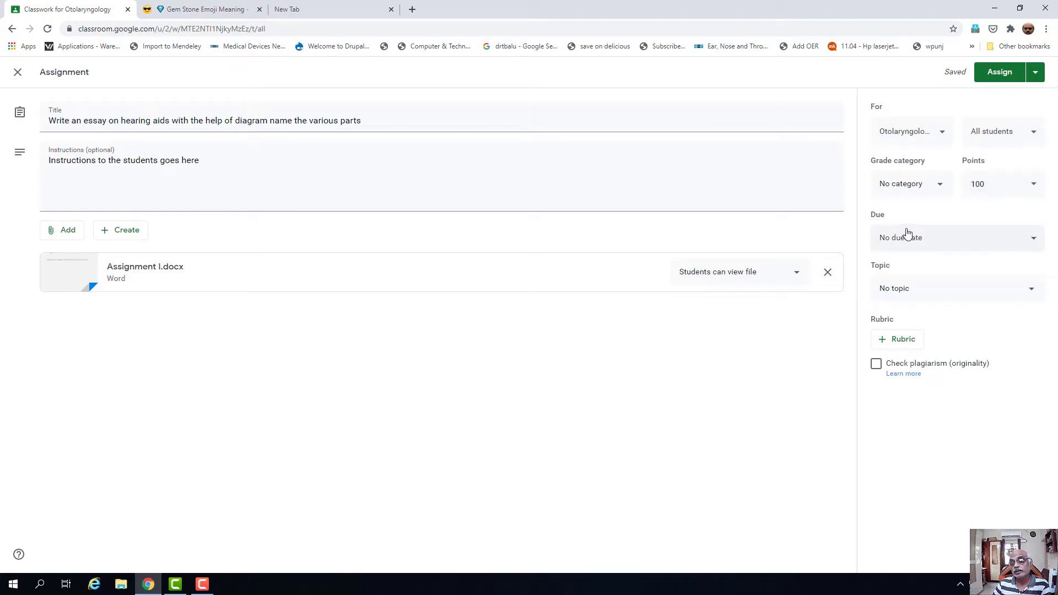
Try the grade categories A+, A, B+, B and C one after another on the assignment
click(940, 186)
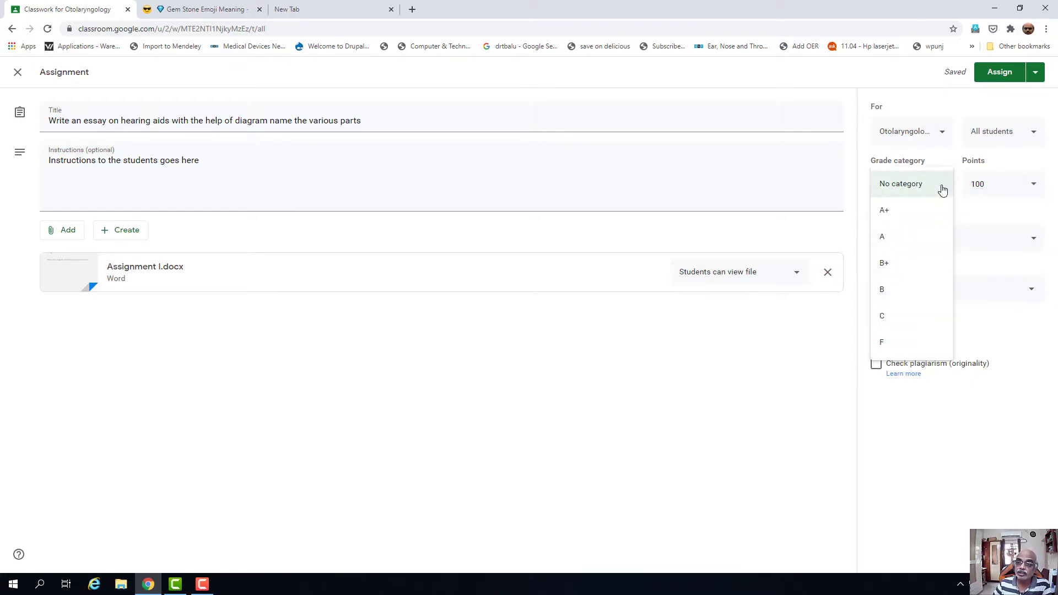
click(915, 211)
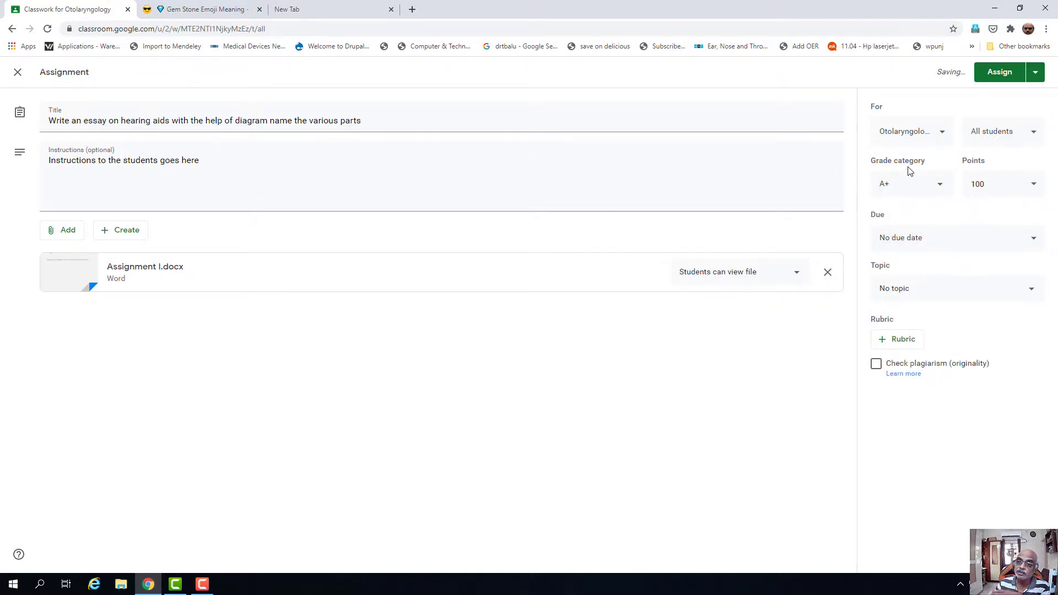
click(940, 185)
click(912, 224)
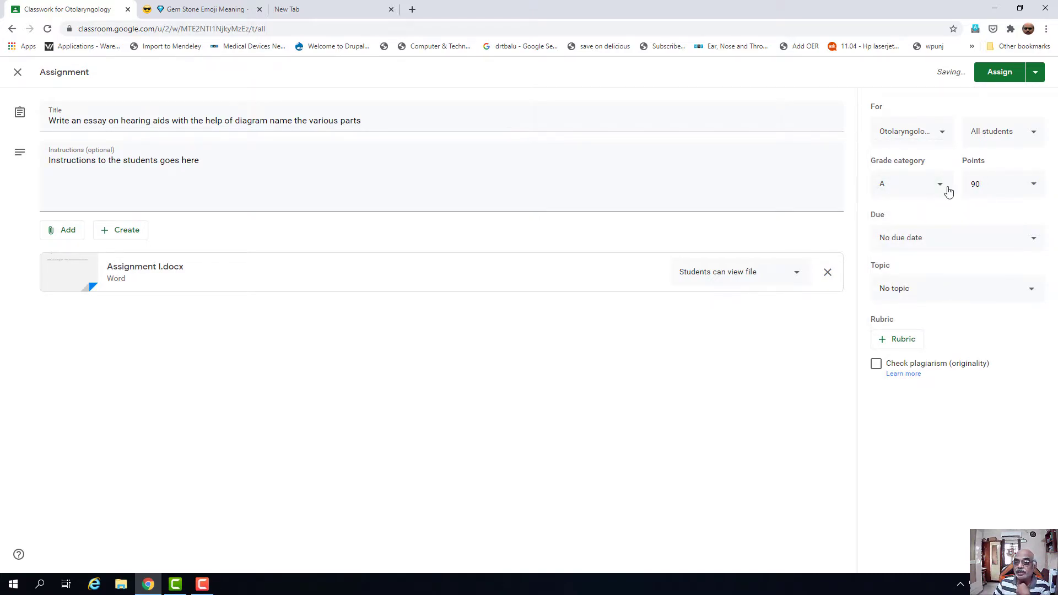
click(938, 185)
click(913, 218)
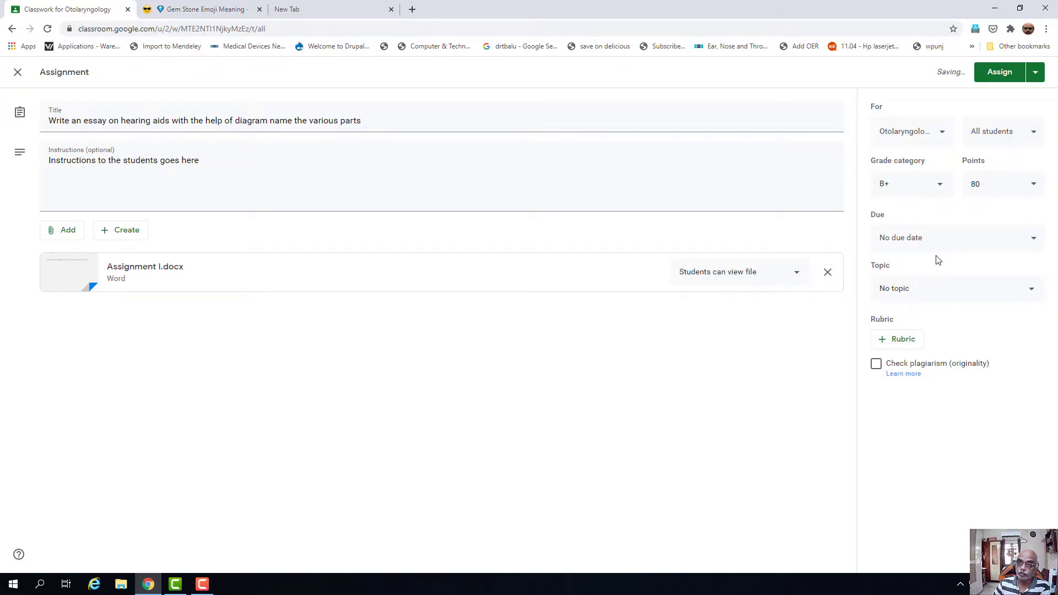
click(944, 189)
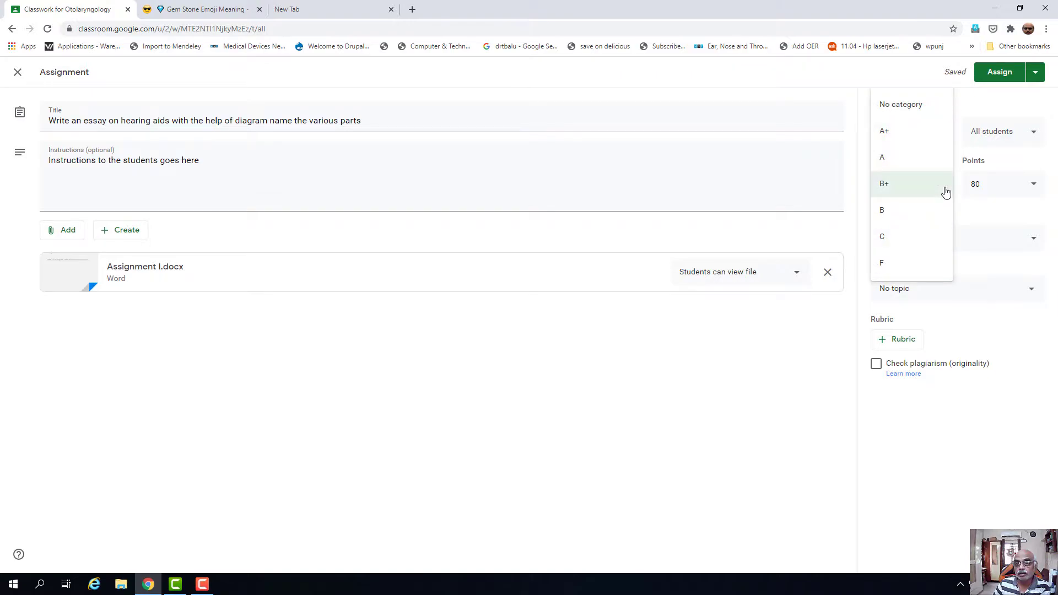
click(914, 217)
click(946, 187)
click(919, 216)
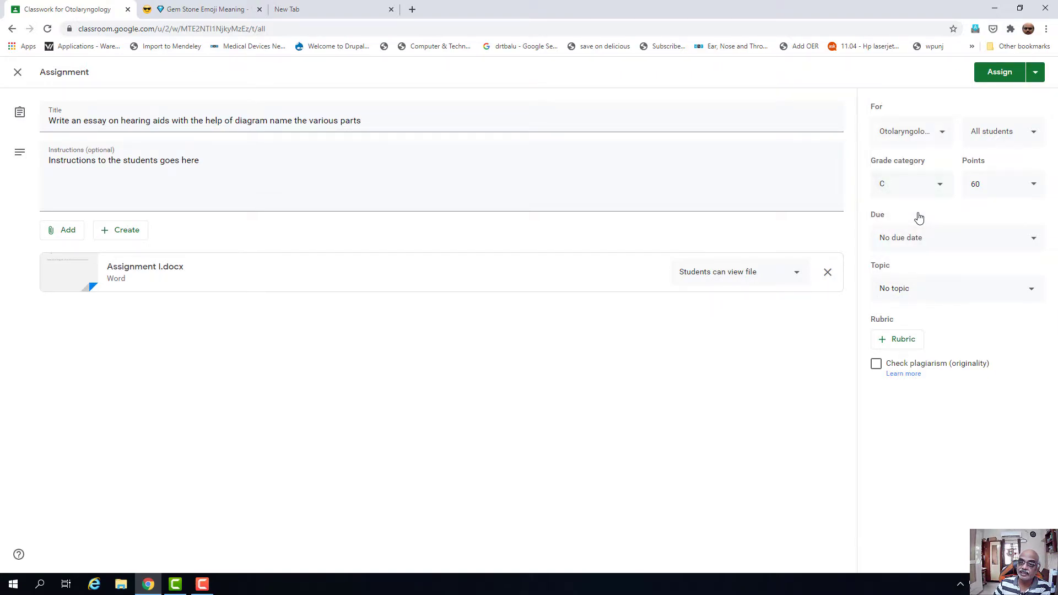
Set the assignment's grade category to F
click(944, 188)
click(914, 246)
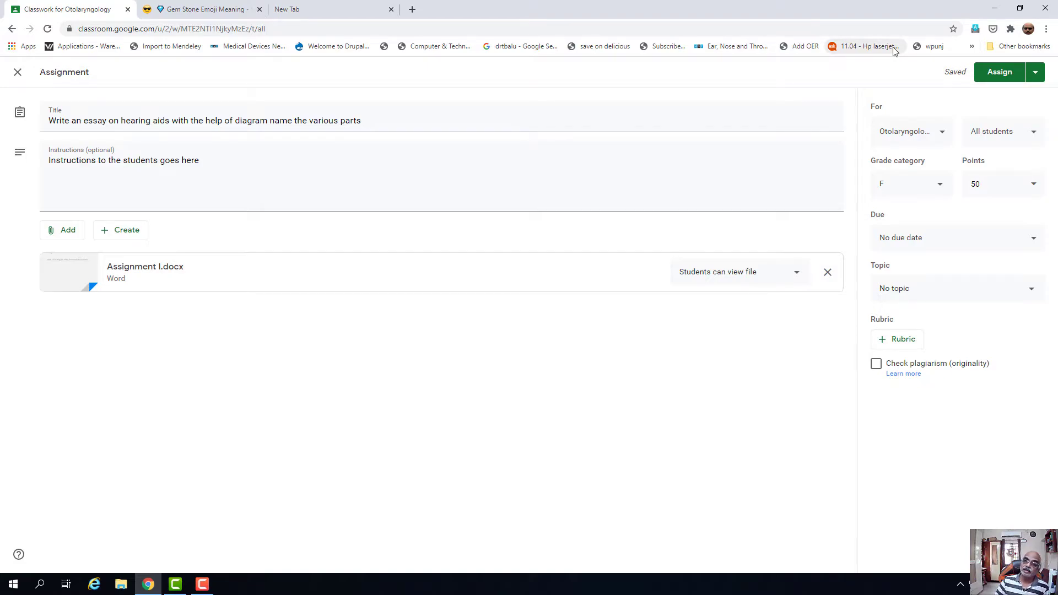
Set the assignment's grade category to A+ and its due date to Sep 15, 2020 without a time
click(939, 189)
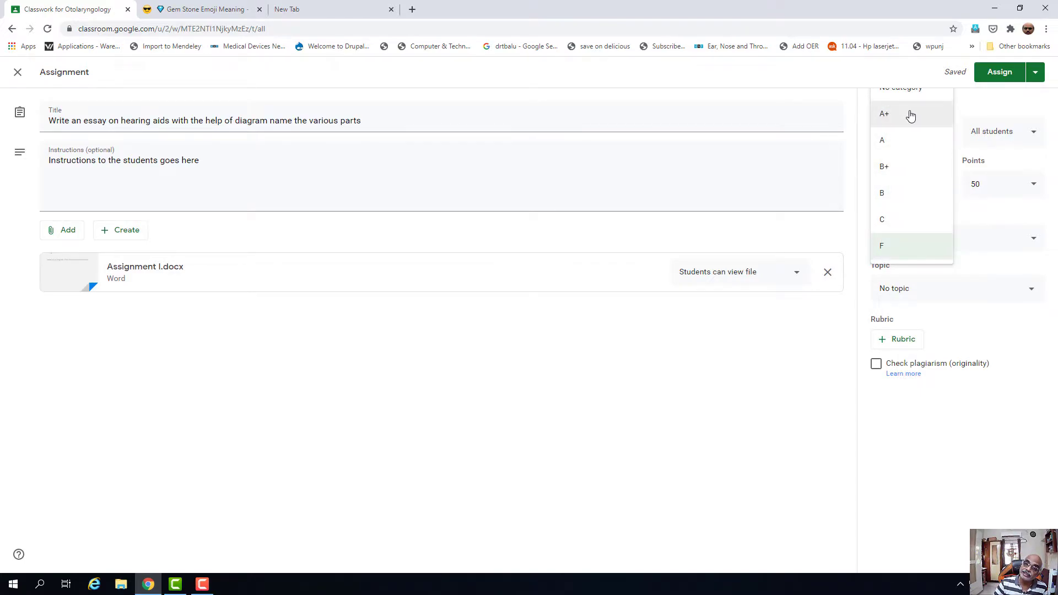
click(910, 113)
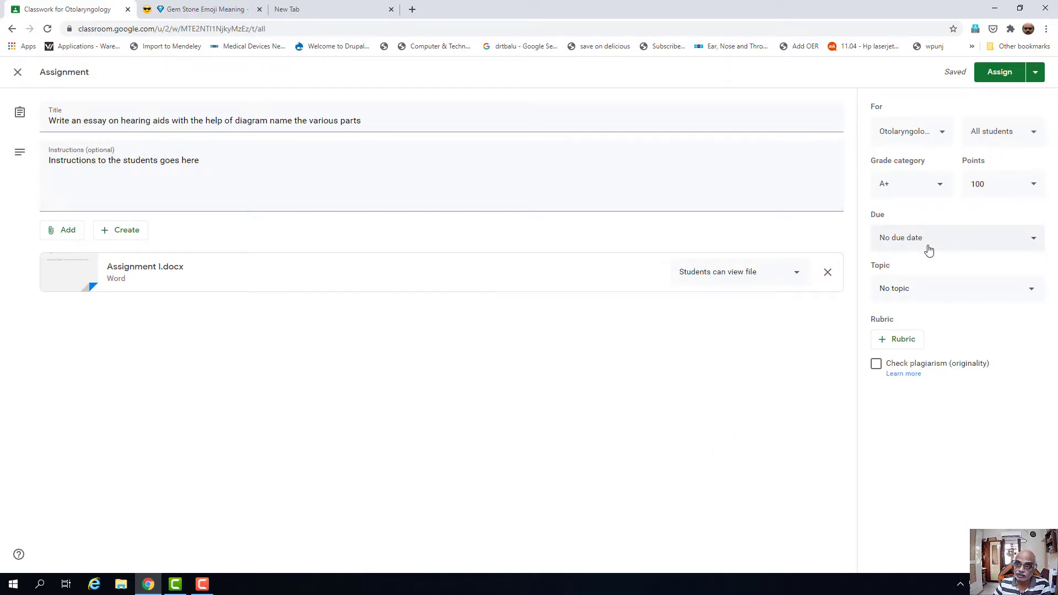
click(1031, 242)
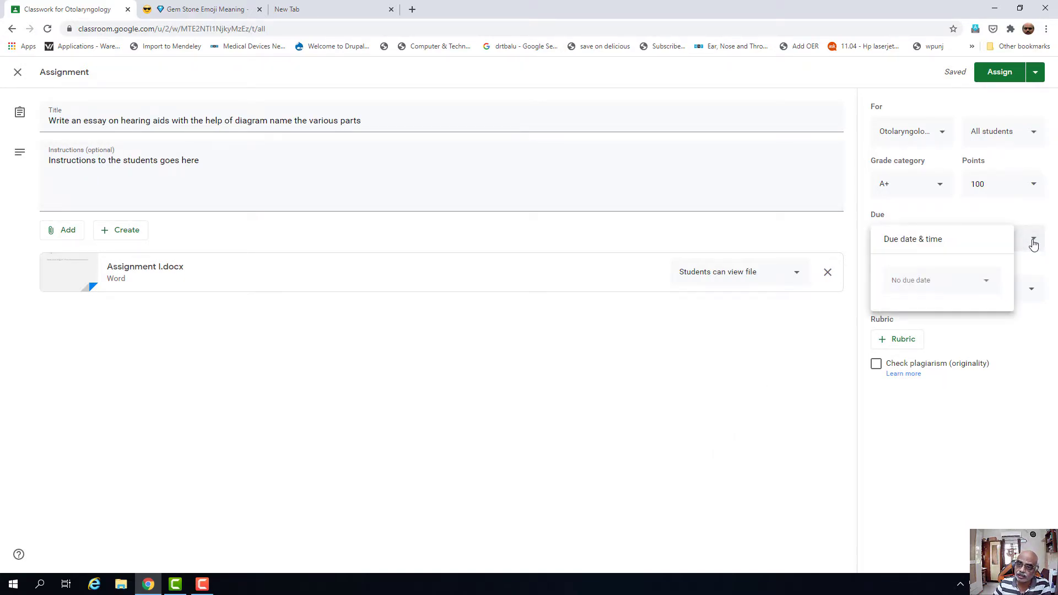
click(986, 283)
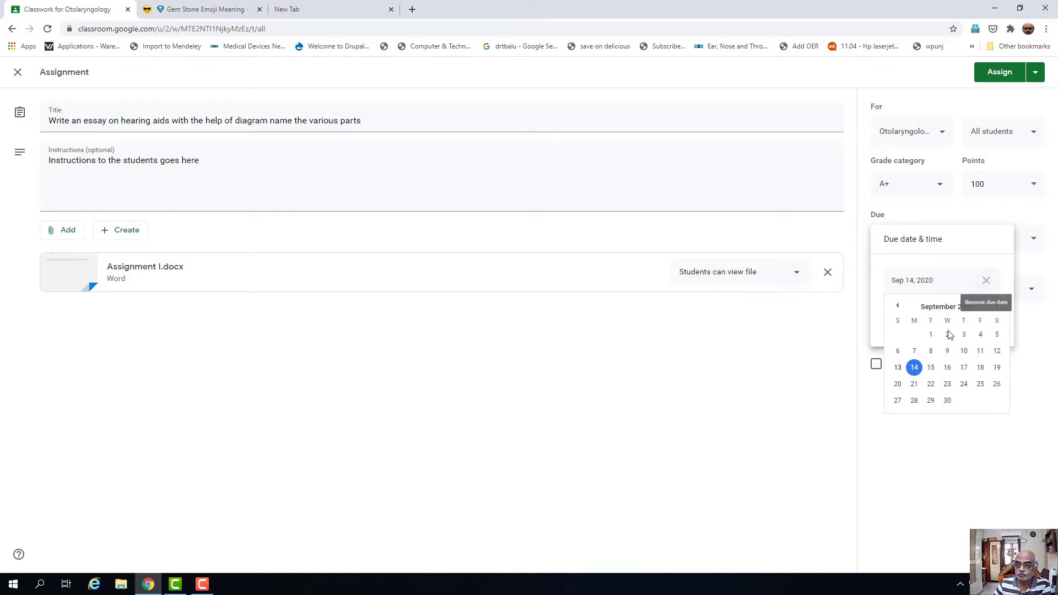
click(931, 368)
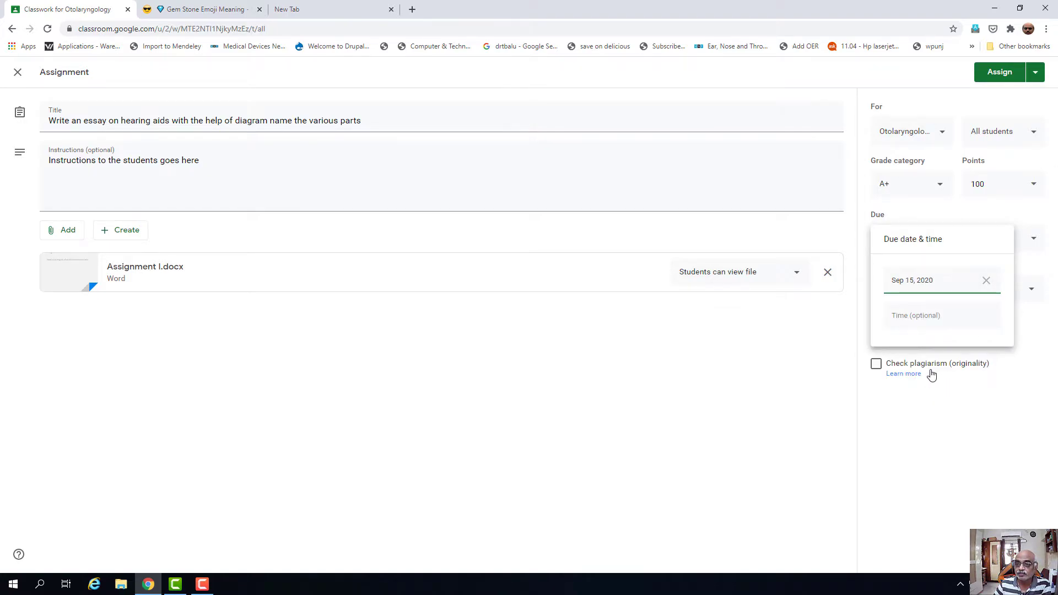
click(894, 324)
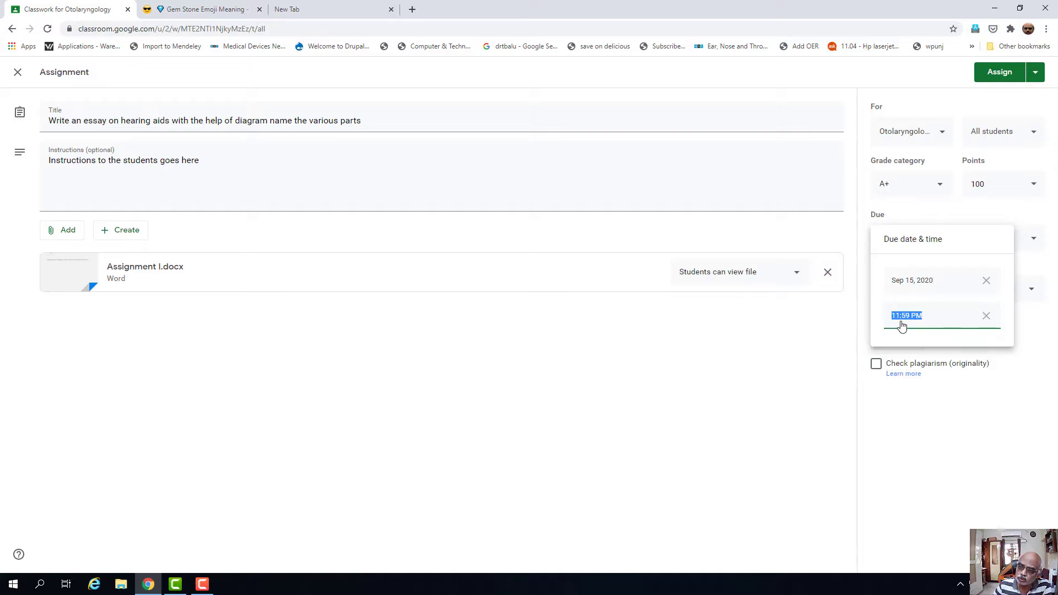
click(987, 316)
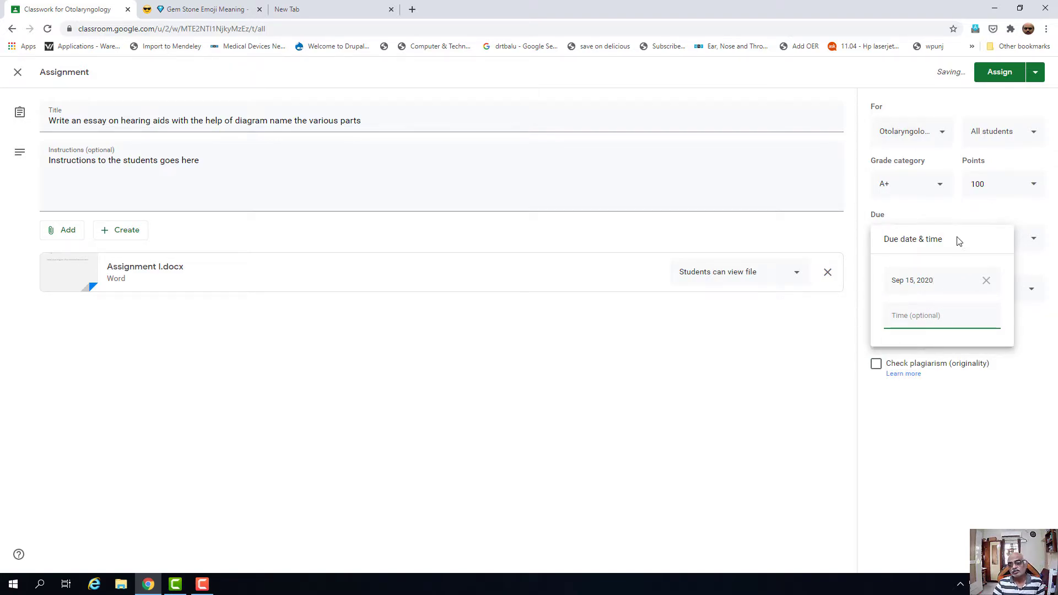
click(1024, 210)
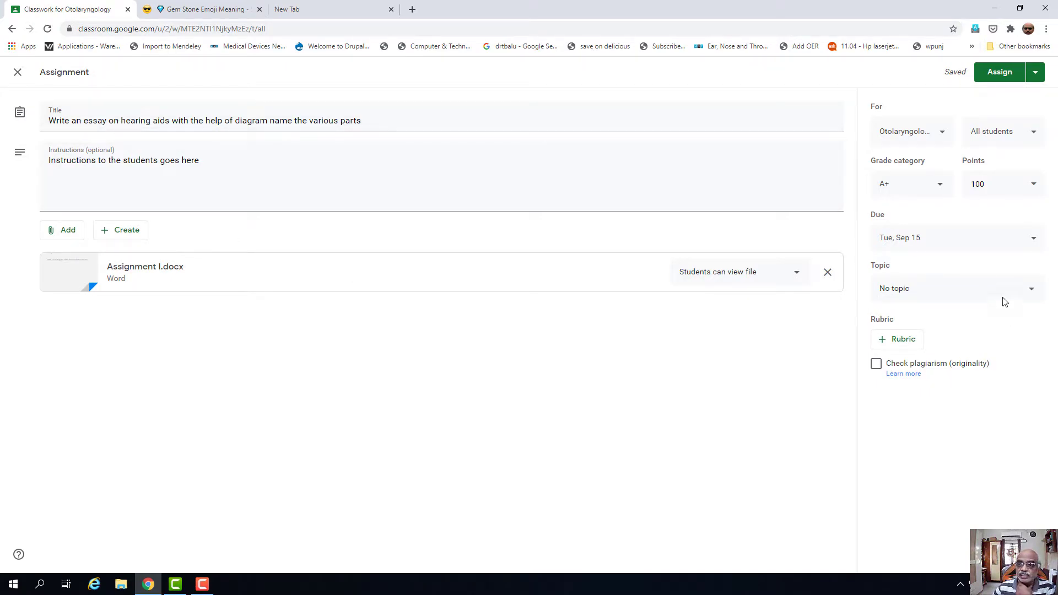
Try the Otology topic on the assignment, and start and discard a new topic
click(1030, 295)
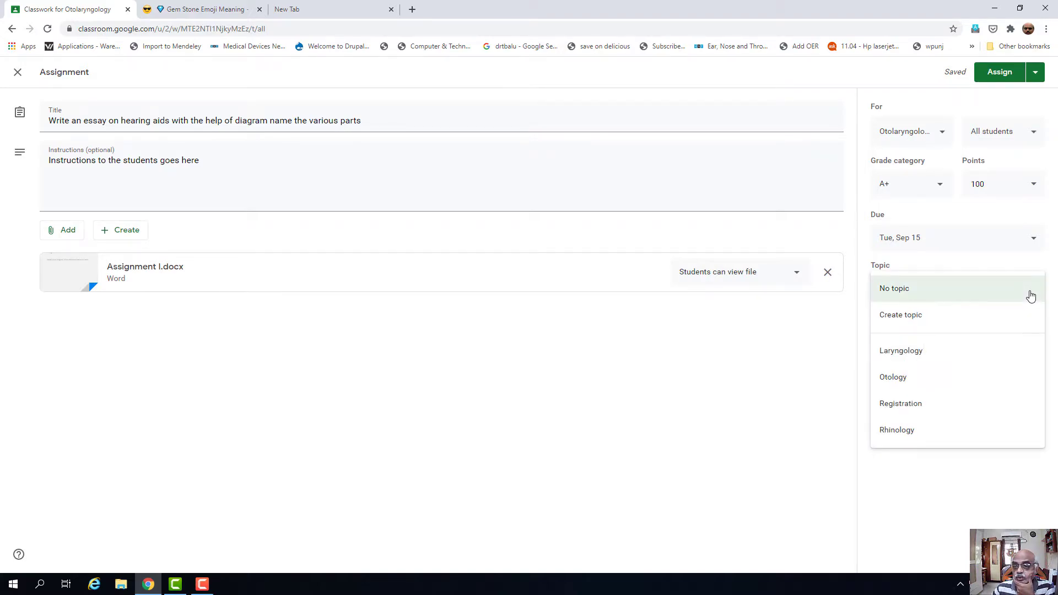
click(903, 384)
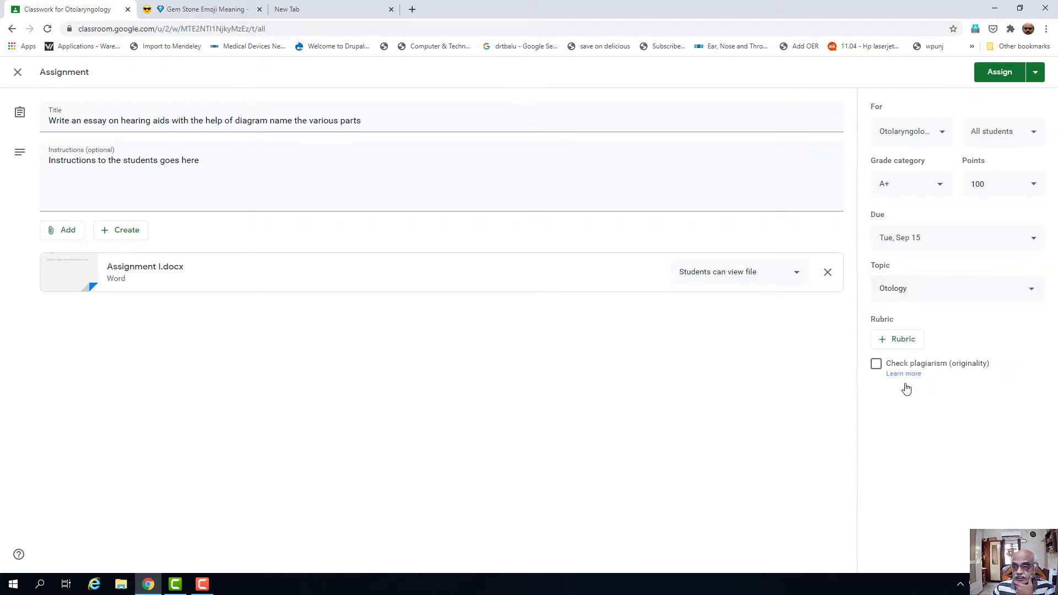
click(916, 298)
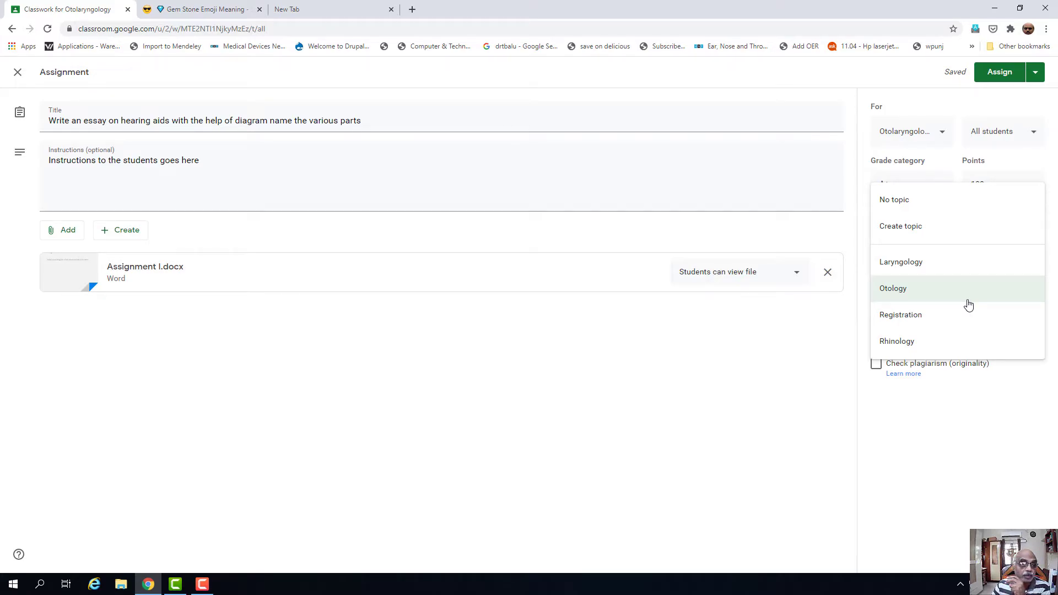
click(915, 230)
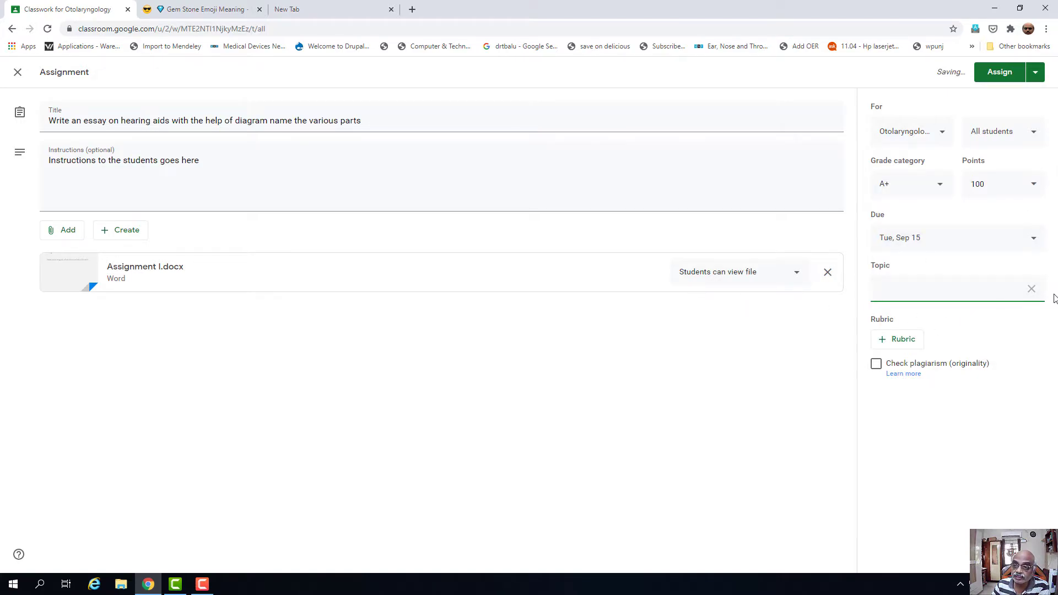
click(1031, 289)
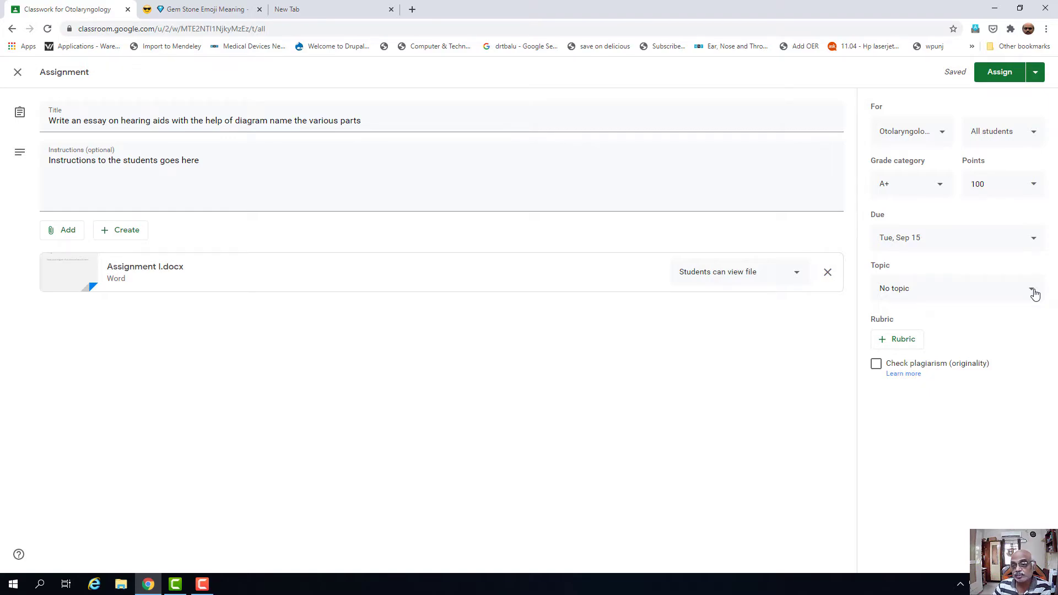
Set the assignment's topic to Otology
click(1034, 293)
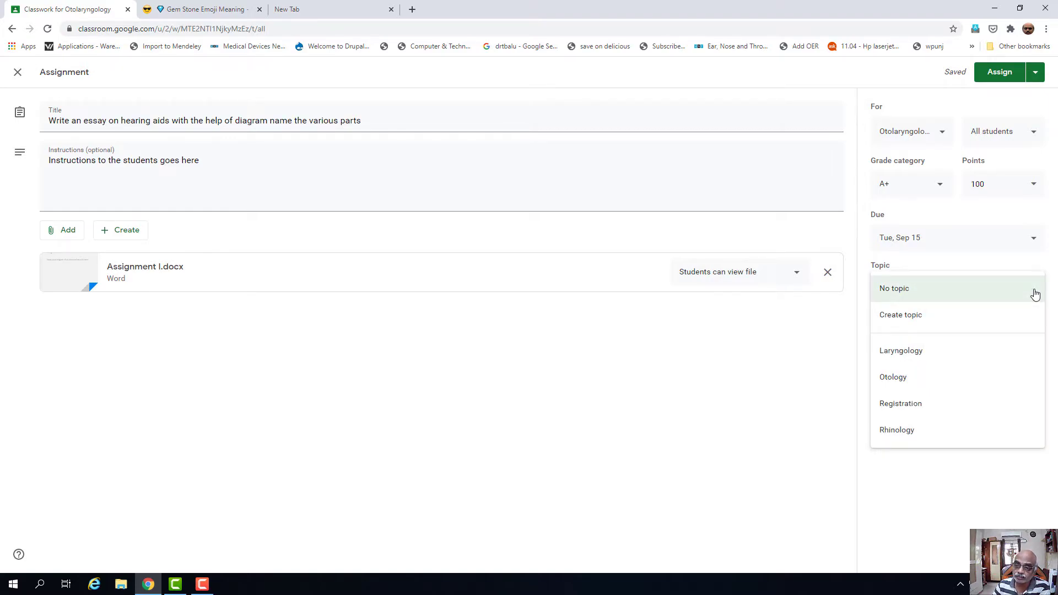
click(952, 378)
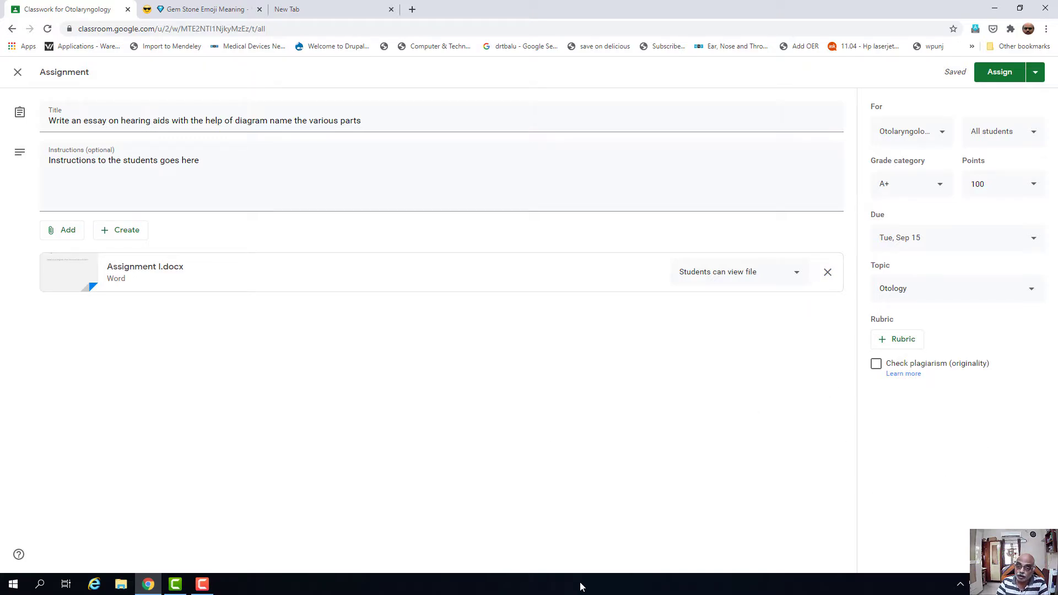
Start creating a new rubric for the assignment
click(904, 344)
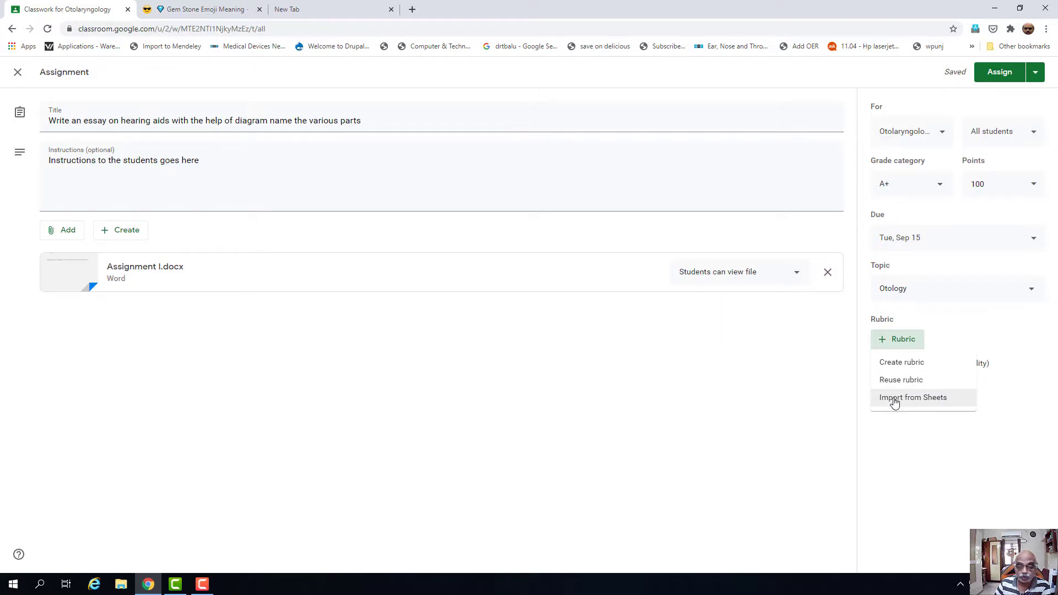
click(884, 363)
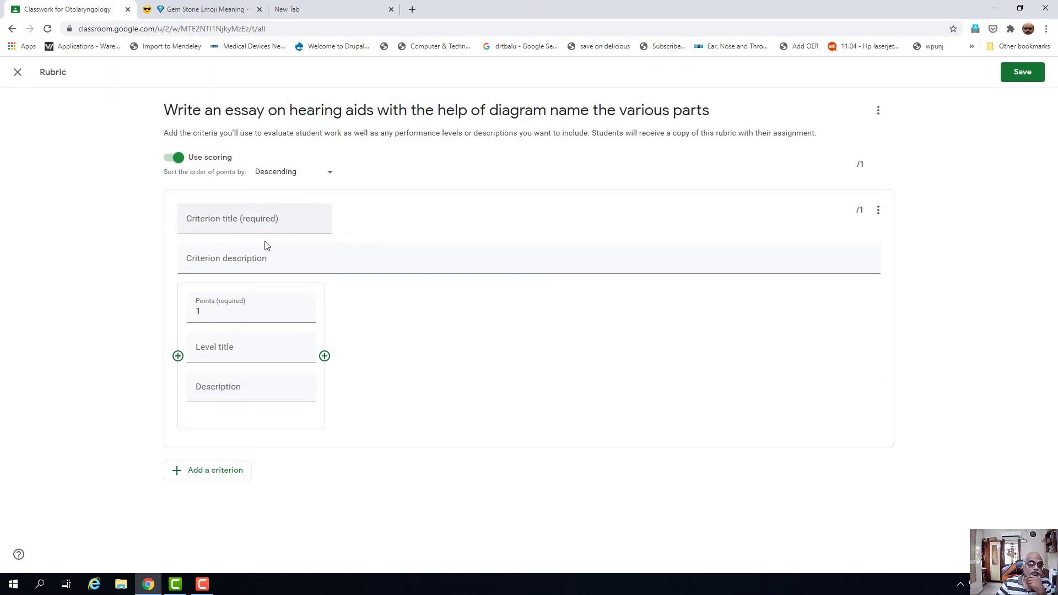
Turn the rubric's scoring off and back on
click(174, 158)
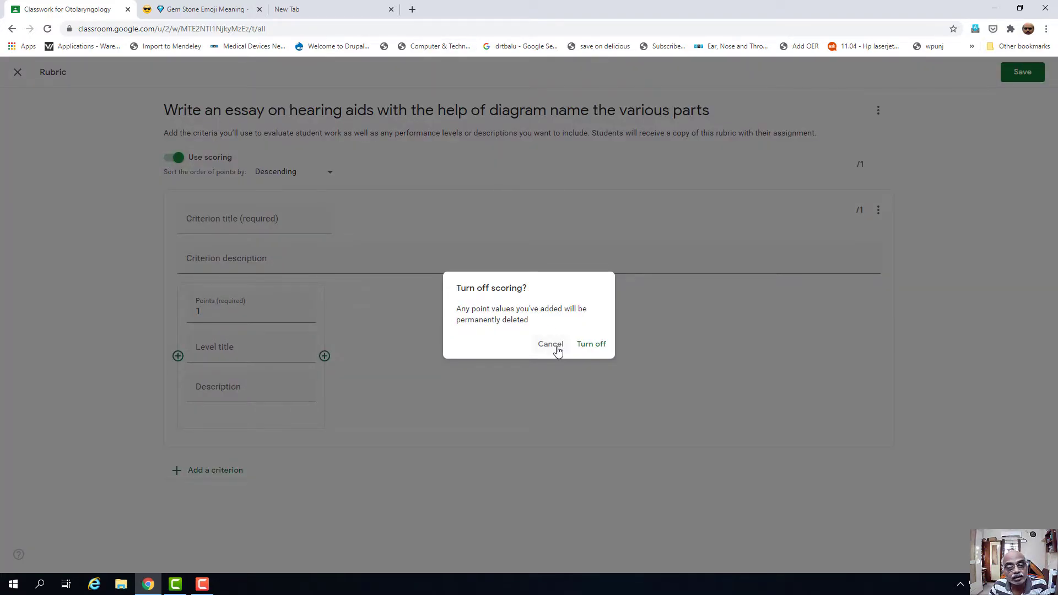
click(592, 345)
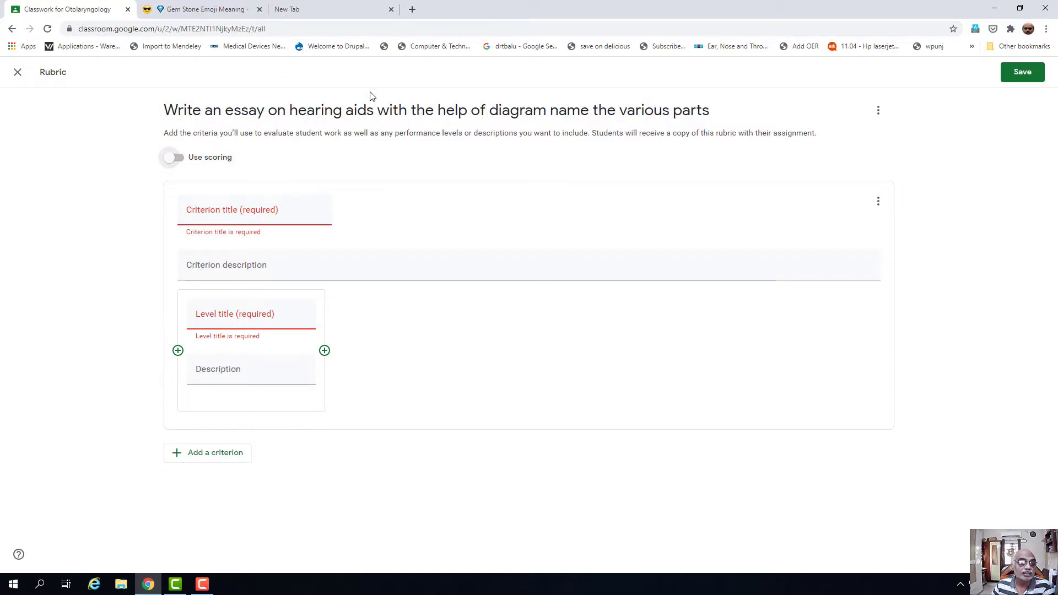
click(177, 159)
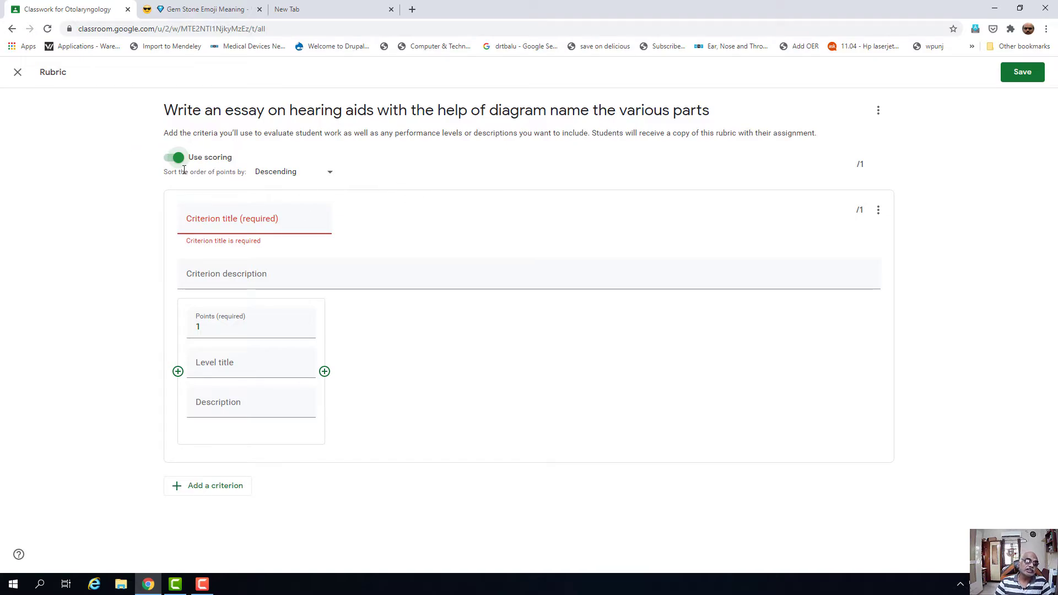
Review the sort order options for the rubric's points, keeping Descending
click(282, 227)
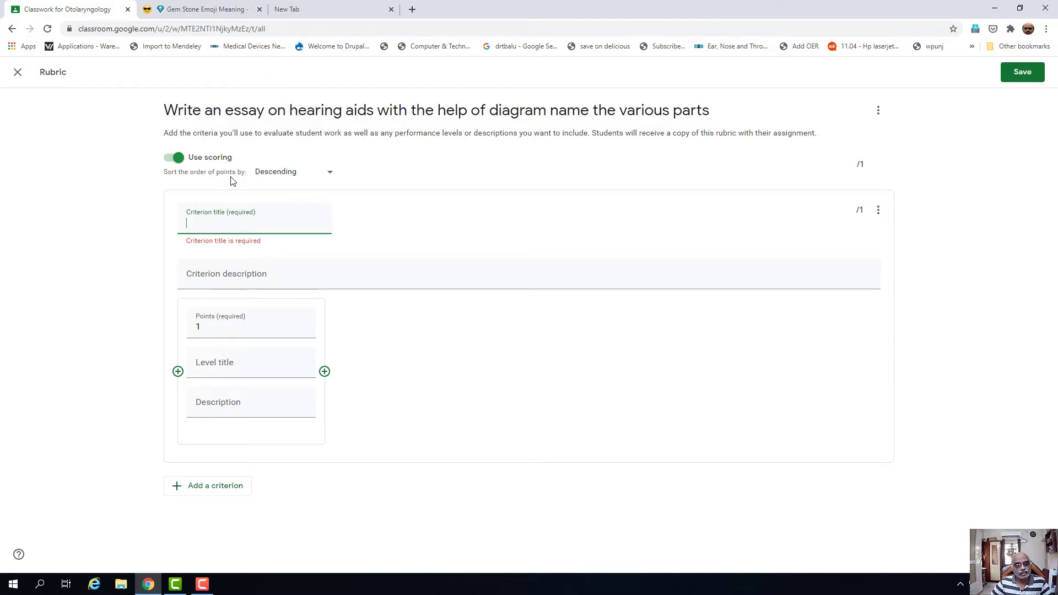
click(331, 176)
click(331, 178)
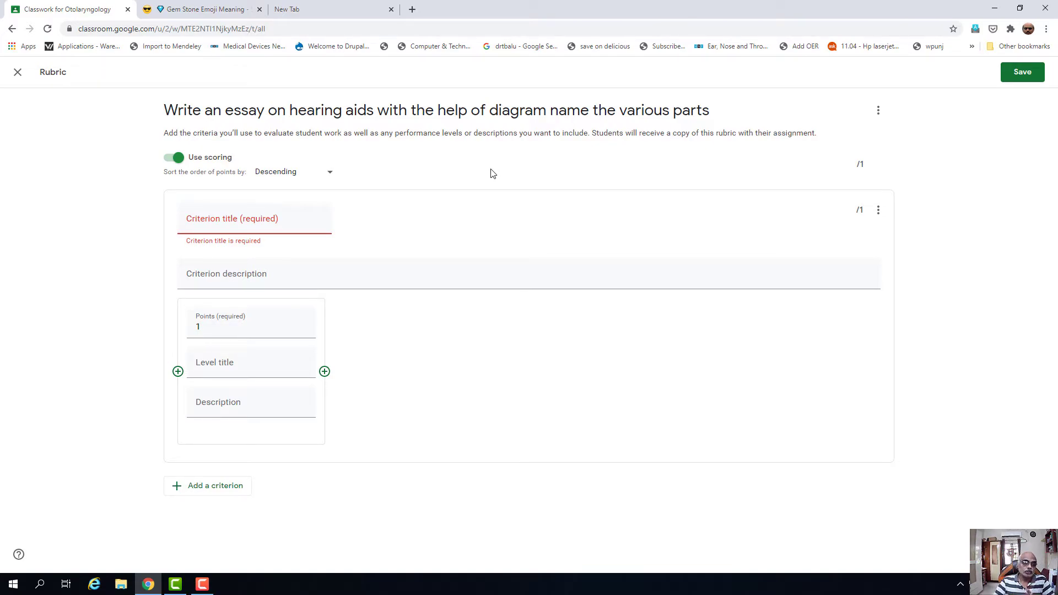
Title the first rubric criterion "Understanding of the subject" and set its level to 40 points
click(276, 230)
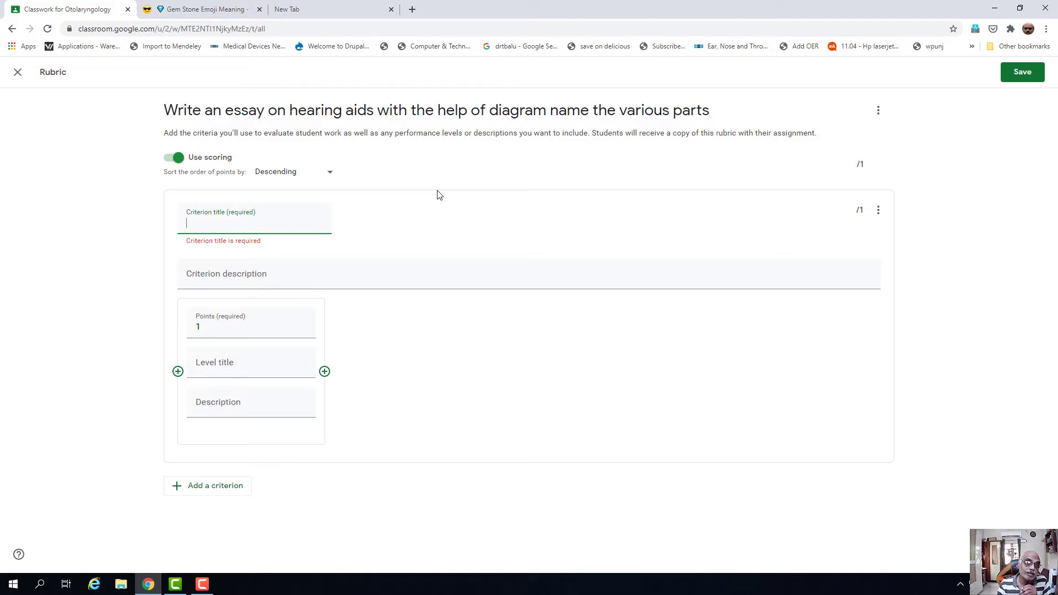
text(Understa)
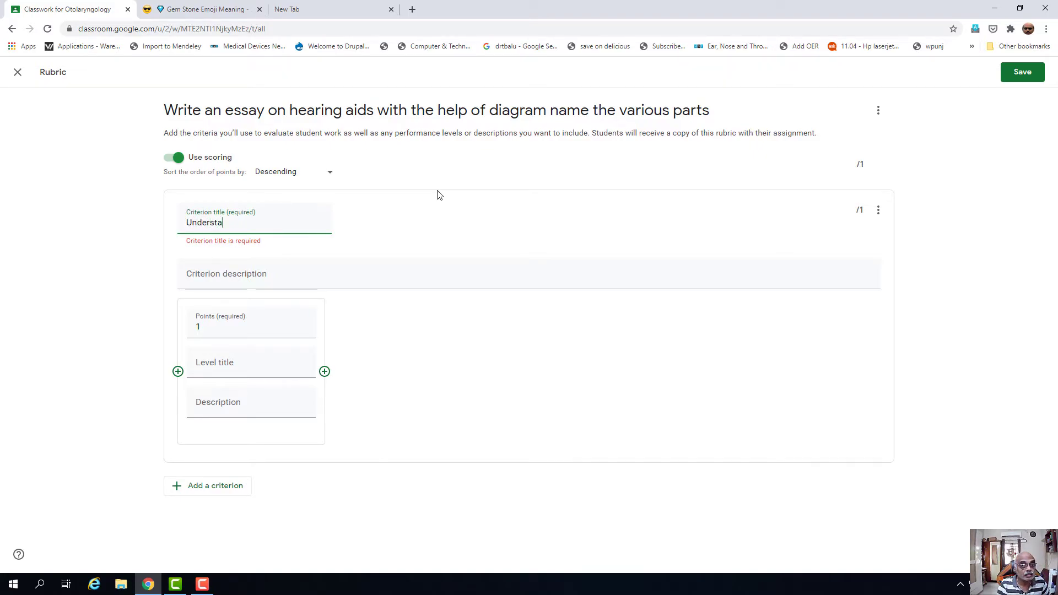
text(nding of the subject)
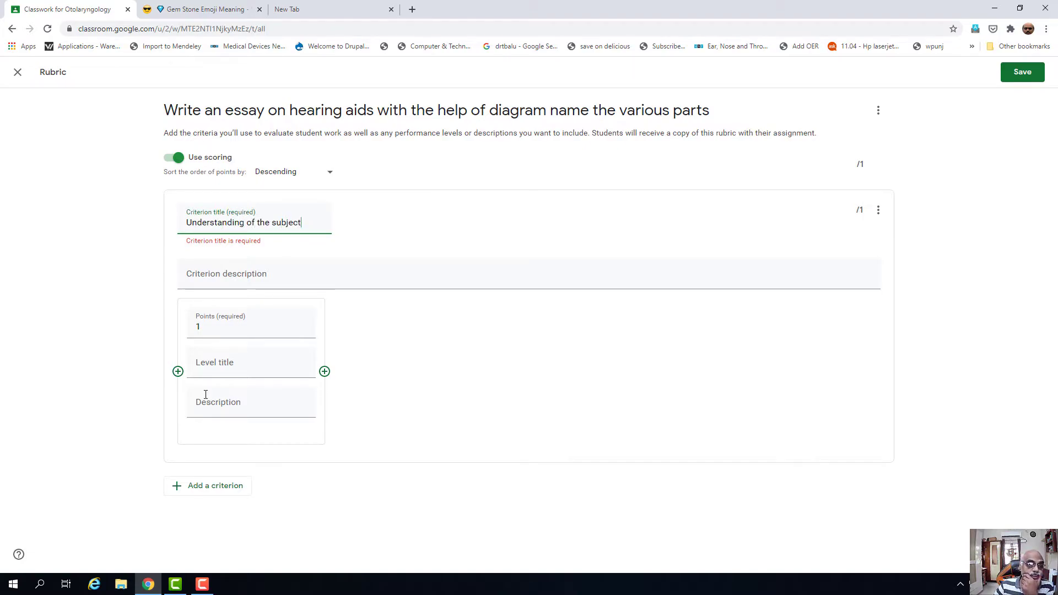
click(274, 284)
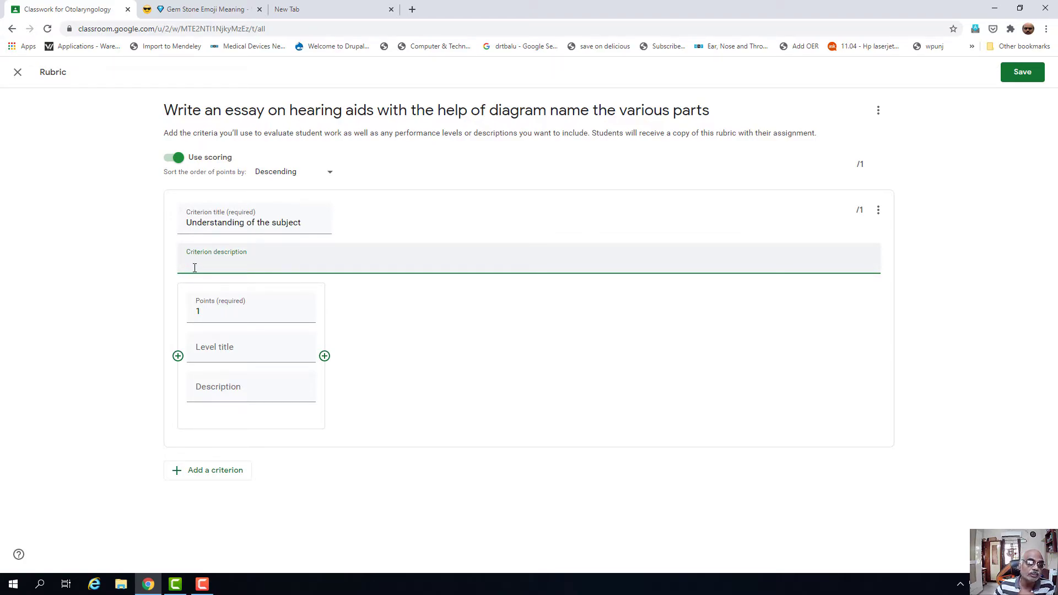
double_click(206, 313)
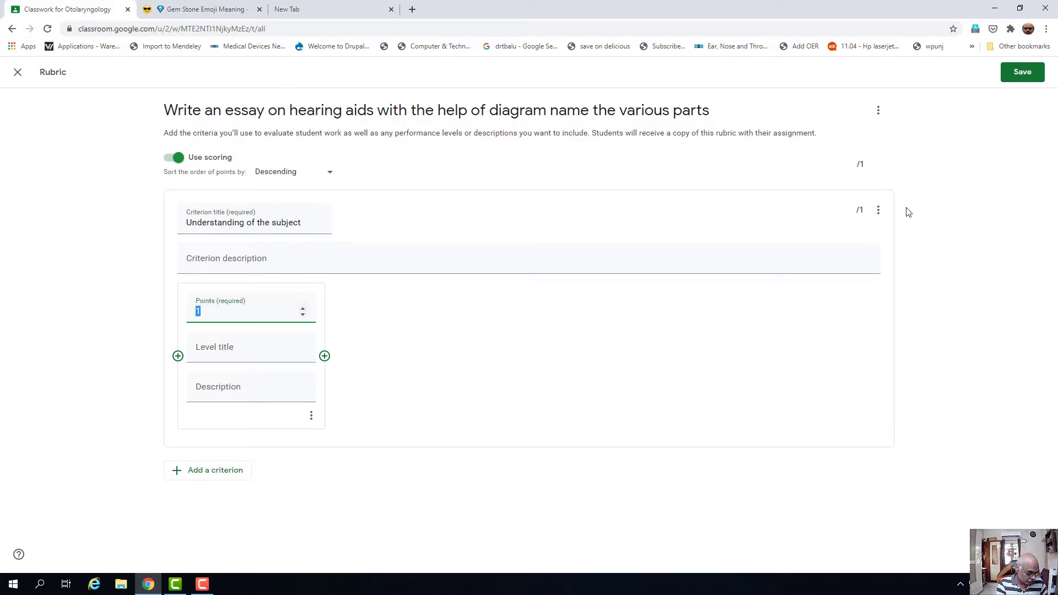
text(40)
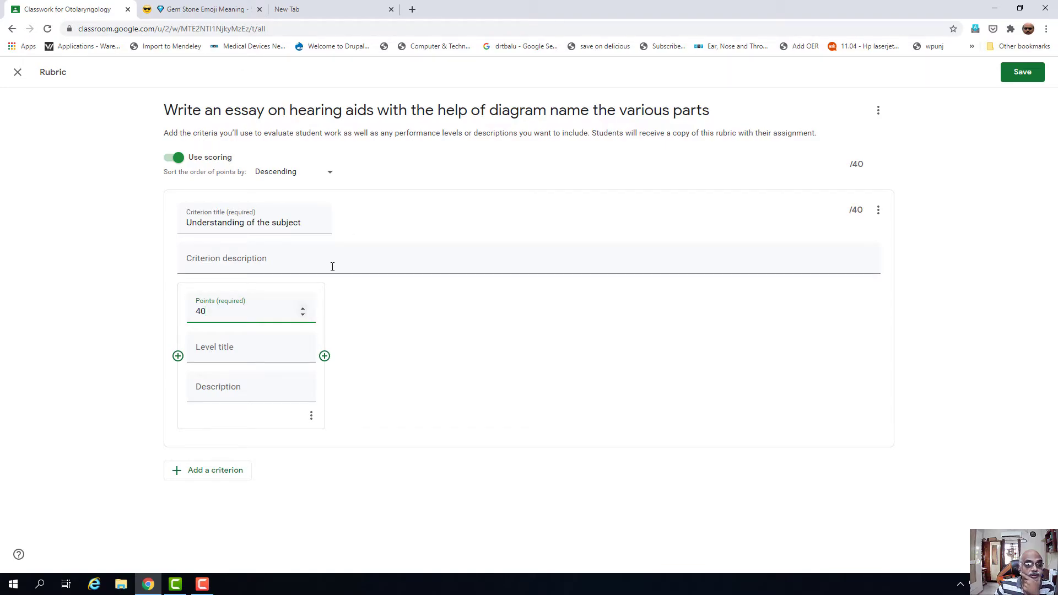
Try to copy the gem stone emoji from the emojis.com page into the level title of the rubric criterion
click(197, 350)
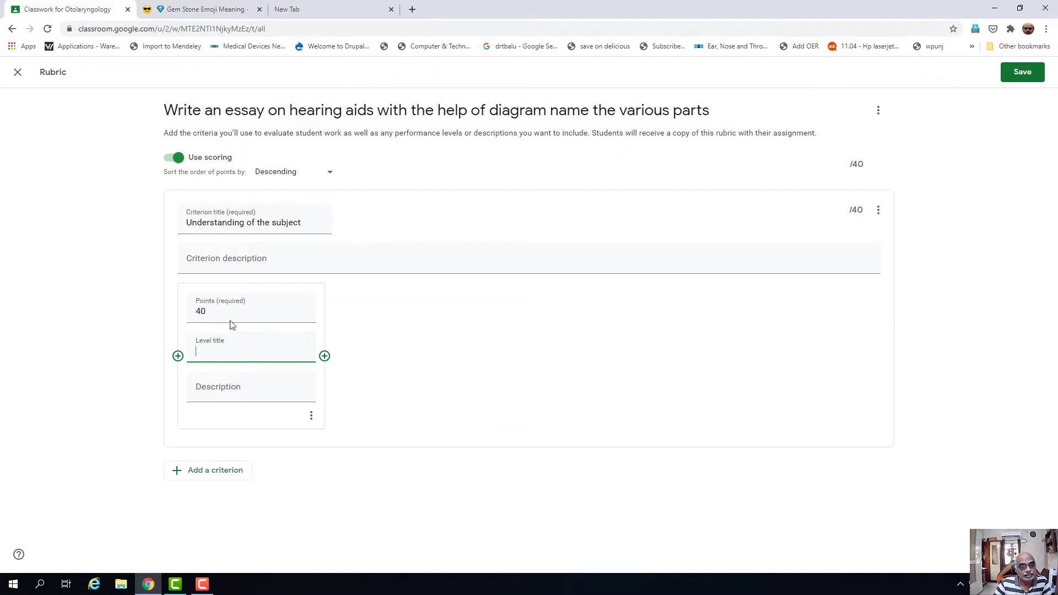
click(194, 9)
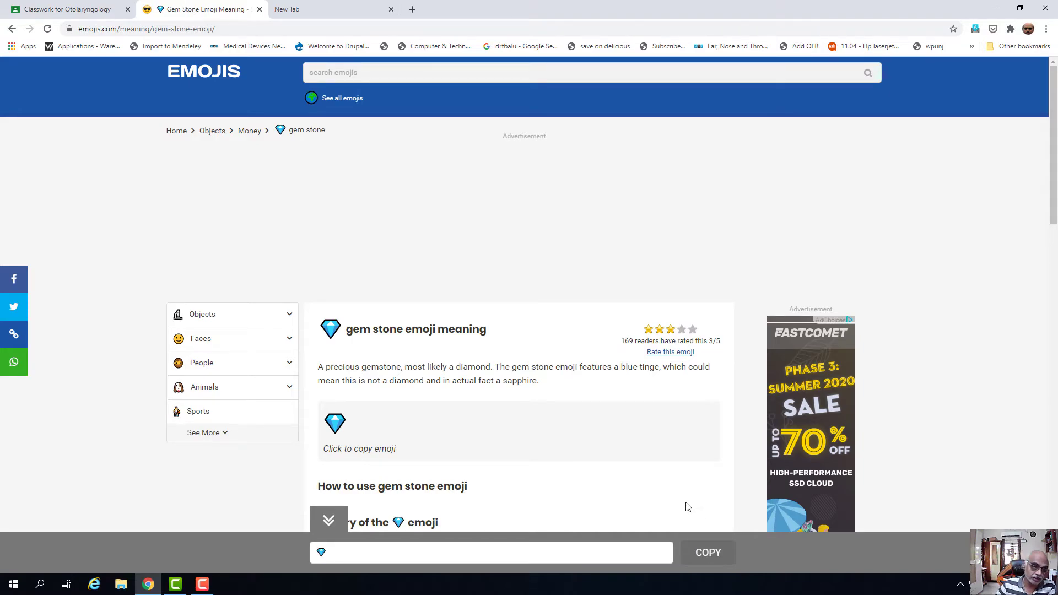
click(341, 433)
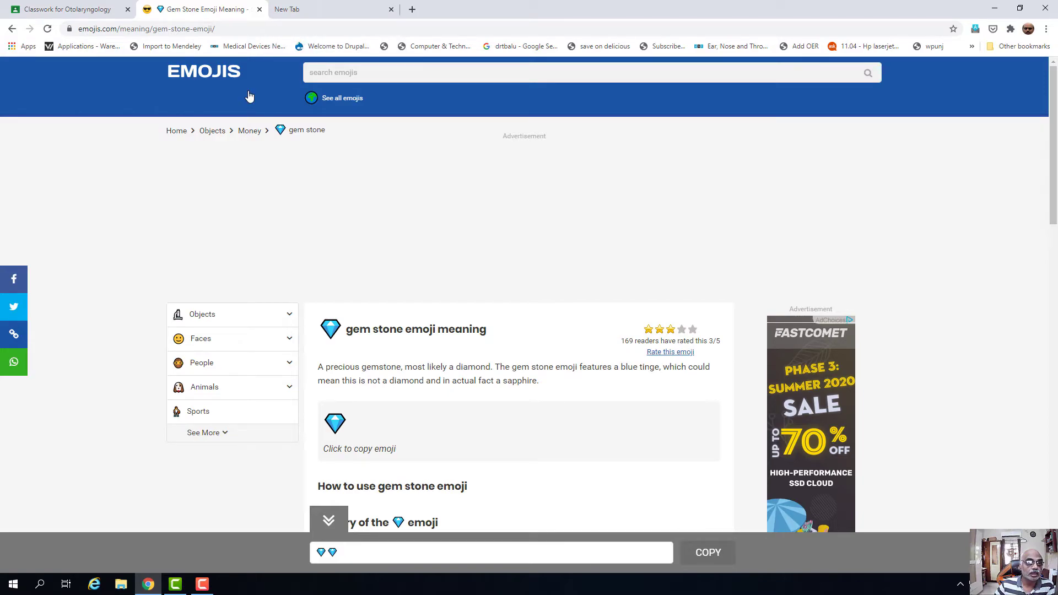
click(65, 13)
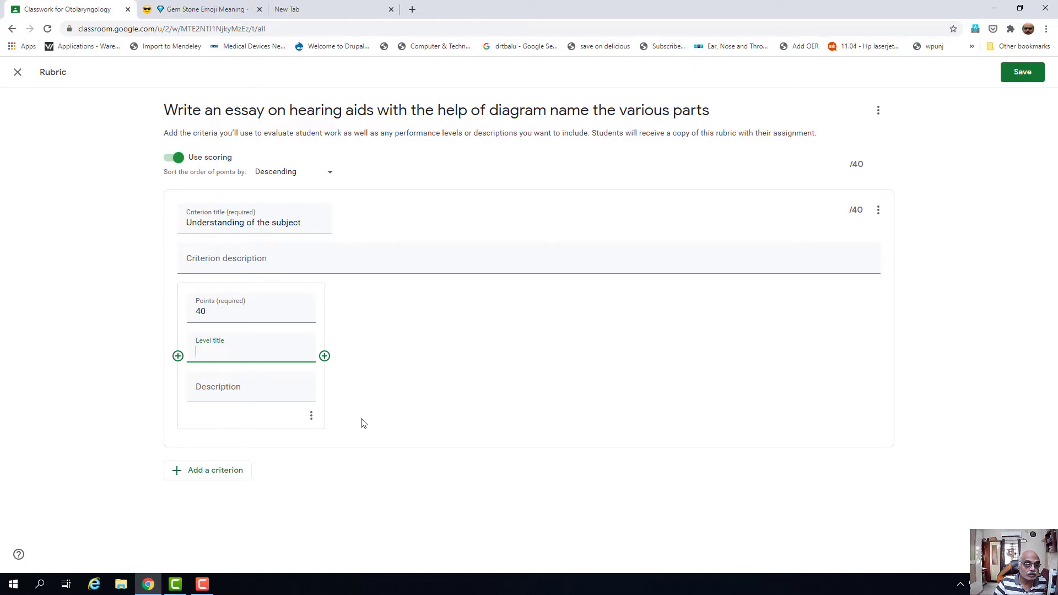
right_click(203, 356)
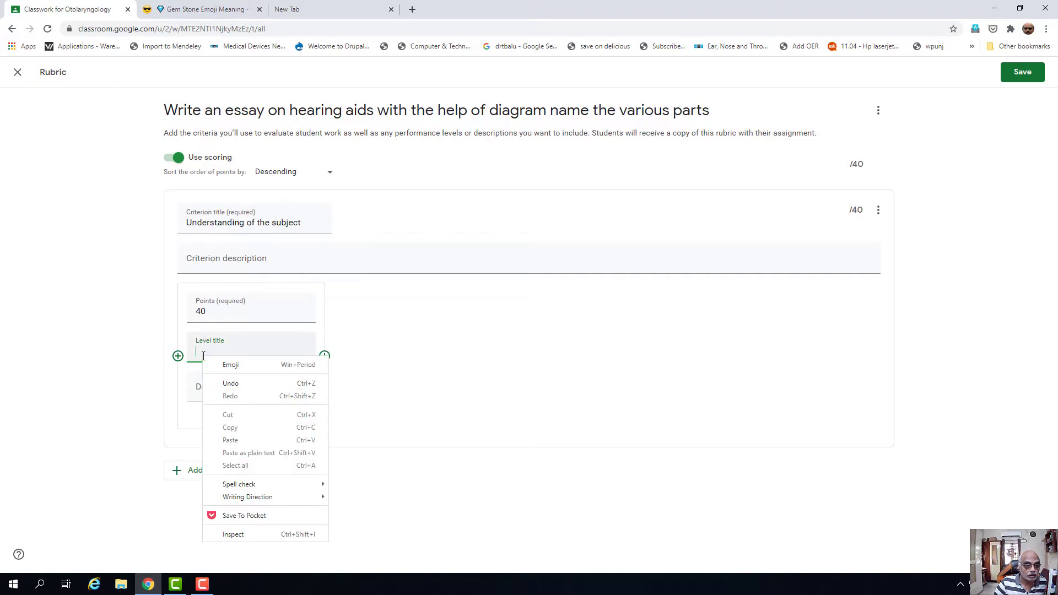
click(219, 364)
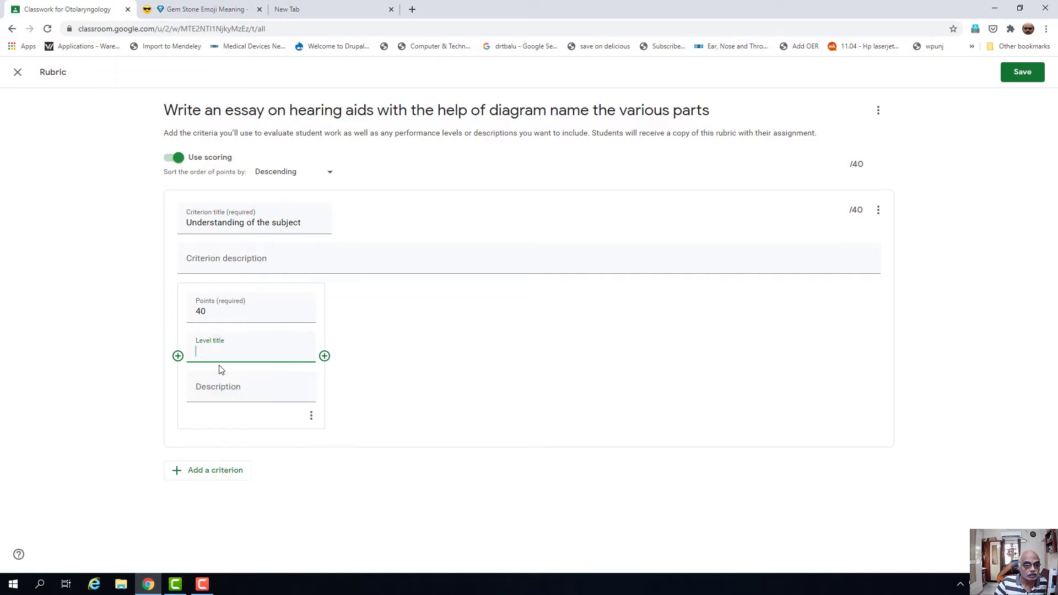
Try again to copy the gem stone emoji from the emojis.com page for the rubric's level title
click(207, 13)
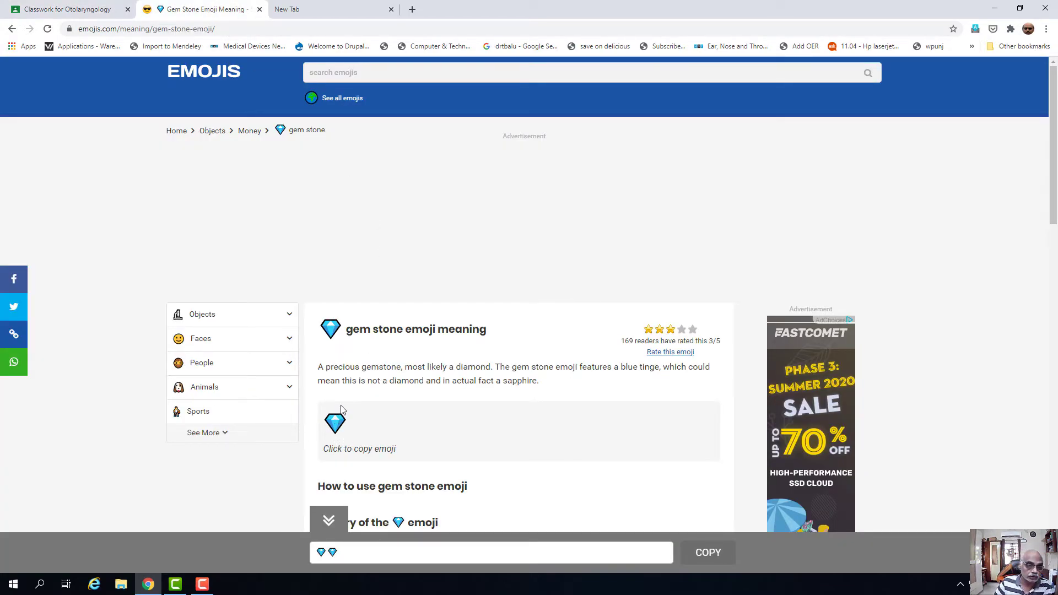
click(334, 434)
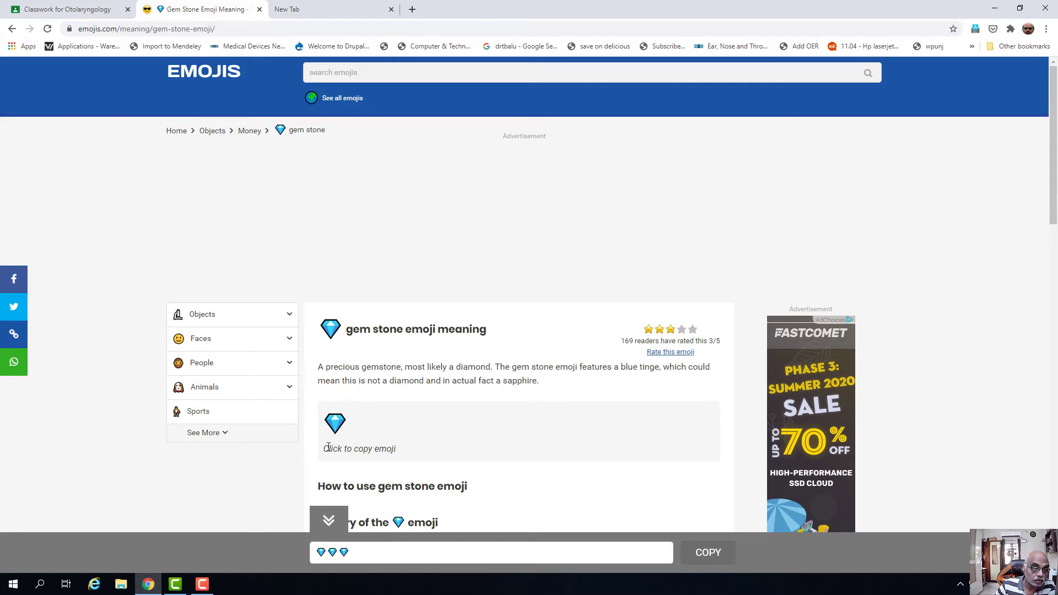
click(113, 11)
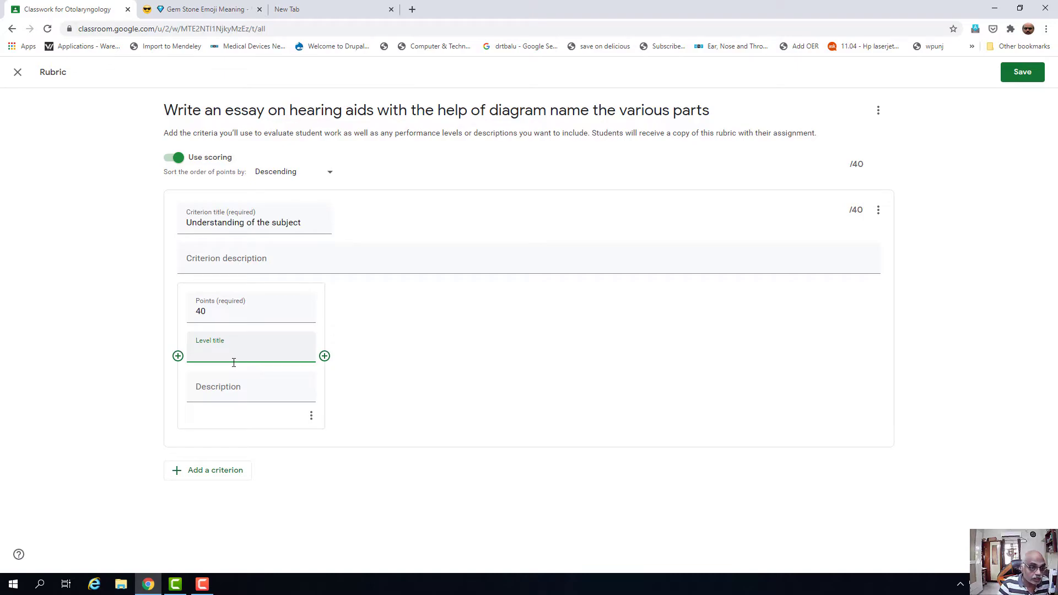
Enter two gift emojis as the level title of the 40-point level
right_click(200, 352)
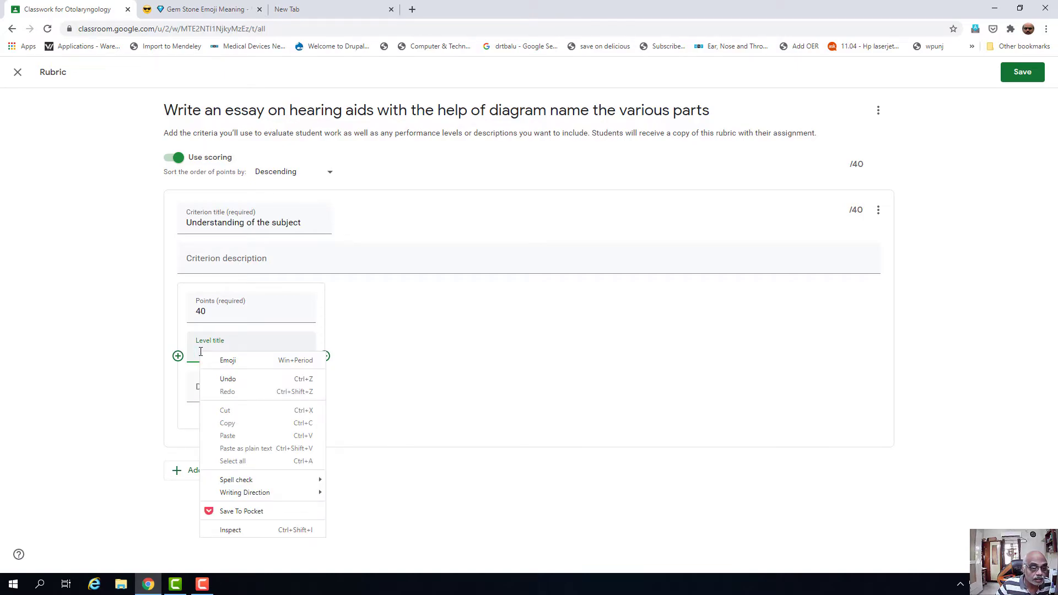
click(227, 361)
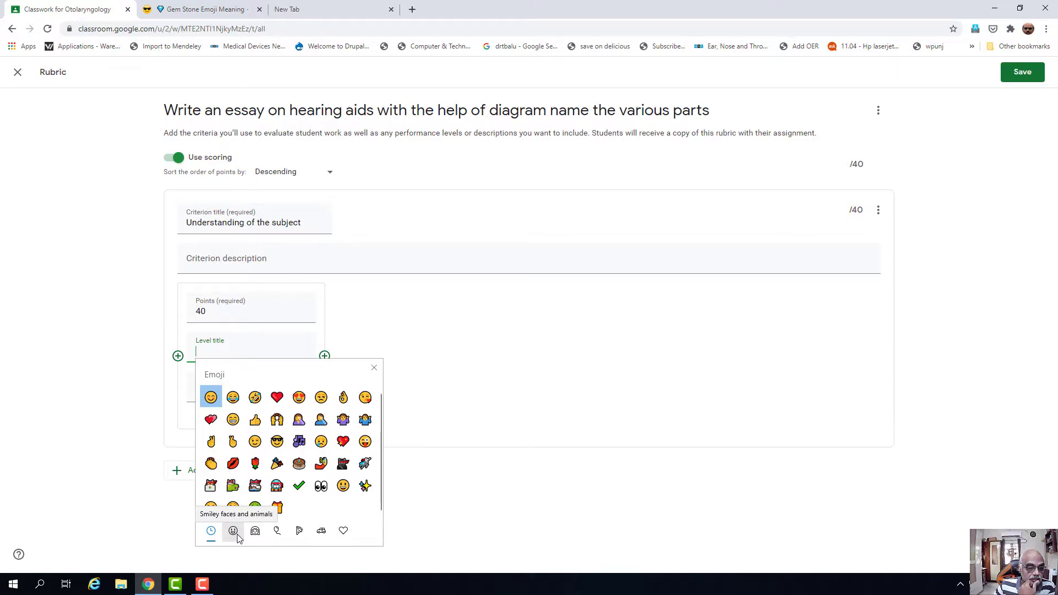
click(277, 508)
click(284, 516)
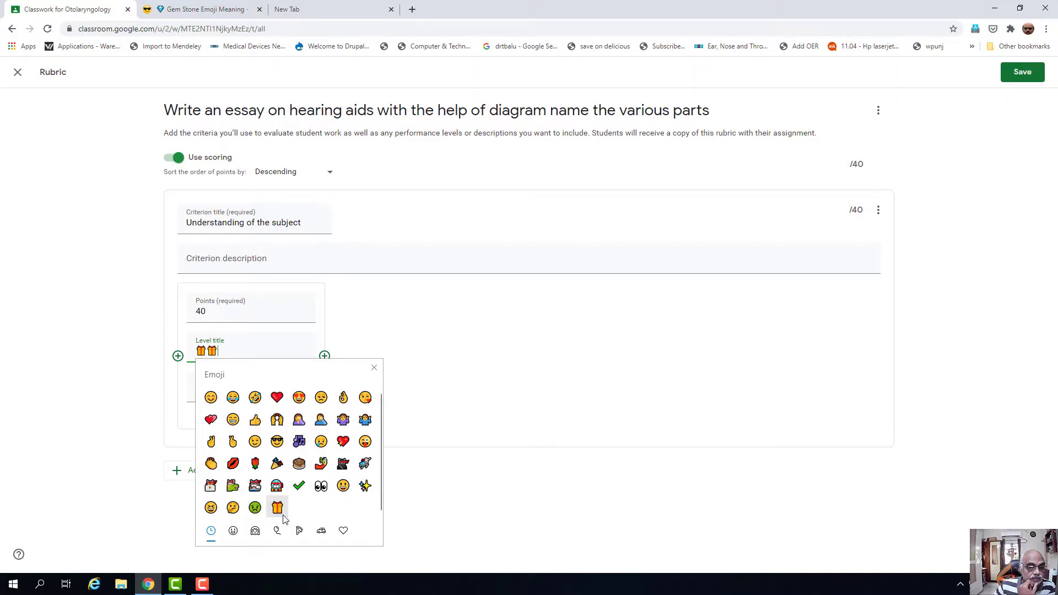
click(374, 367)
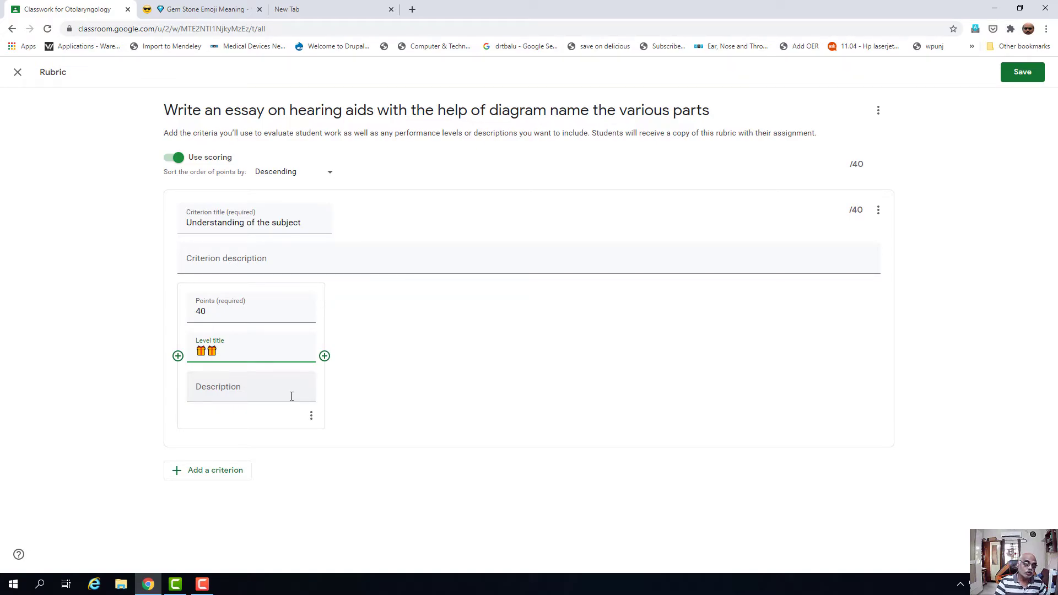
Remove both gift emojis from the 40-point level's title
right_click(219, 351)
click(231, 359)
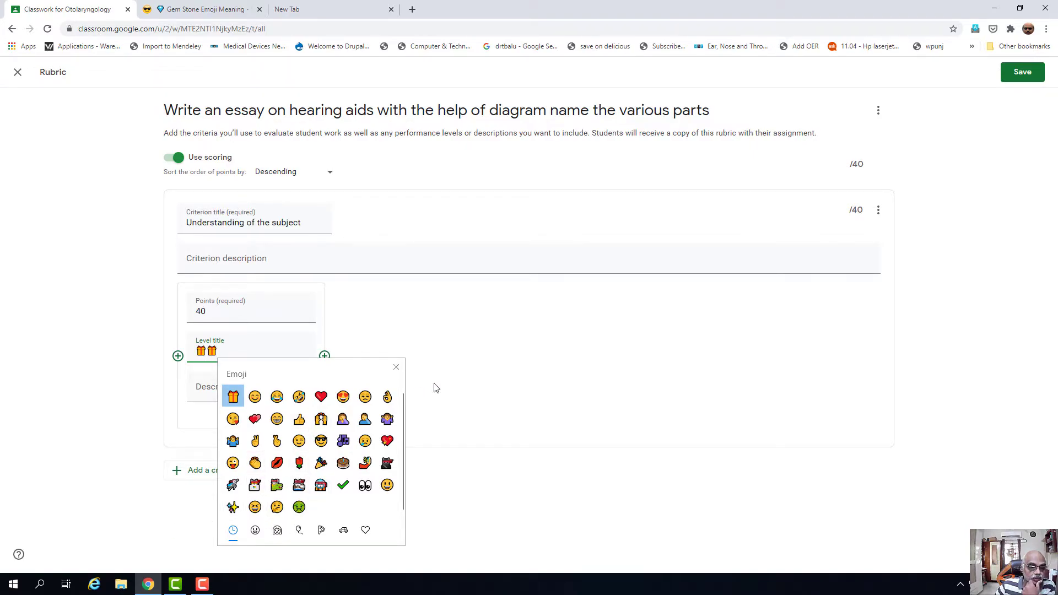
click(225, 353)
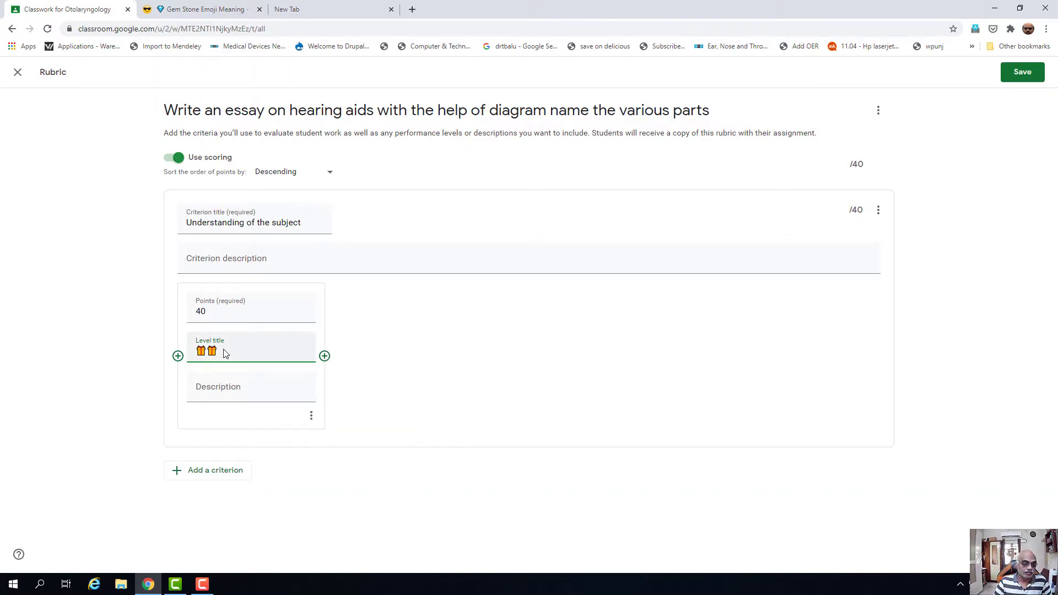
key(BackSpace)
key(BackSpace)
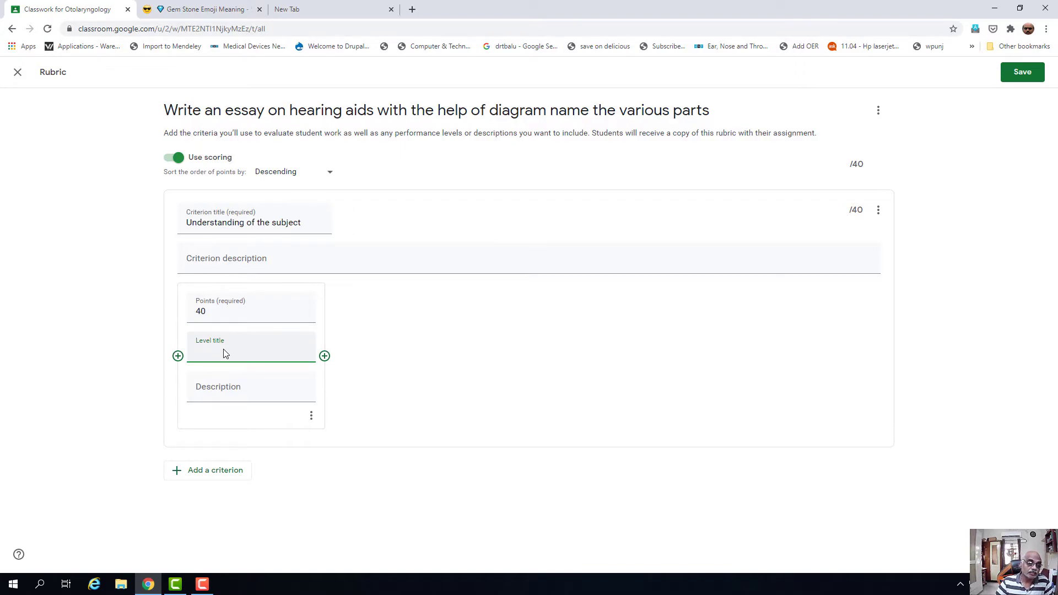
Enter three check mark emojis as the level title of the 40-point level
right_click(225, 353)
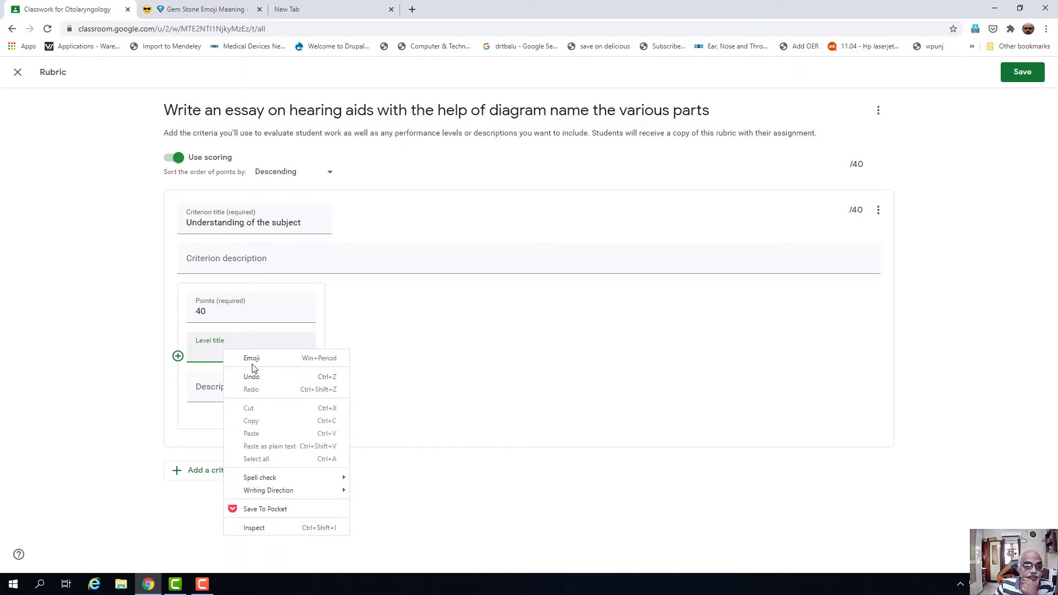
click(252, 358)
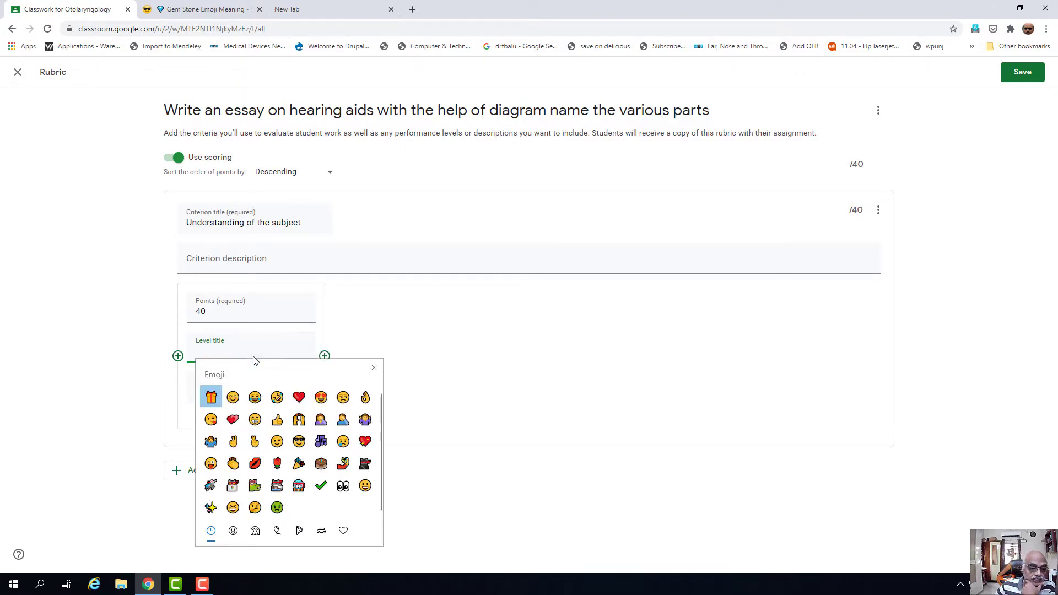
click(320, 485)
click(319, 486)
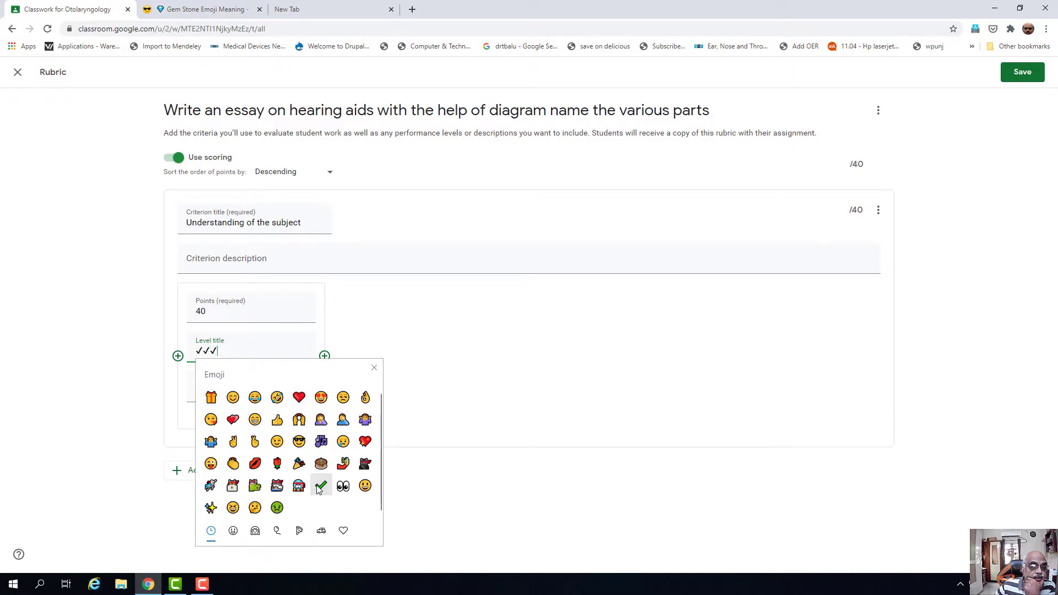
click(375, 367)
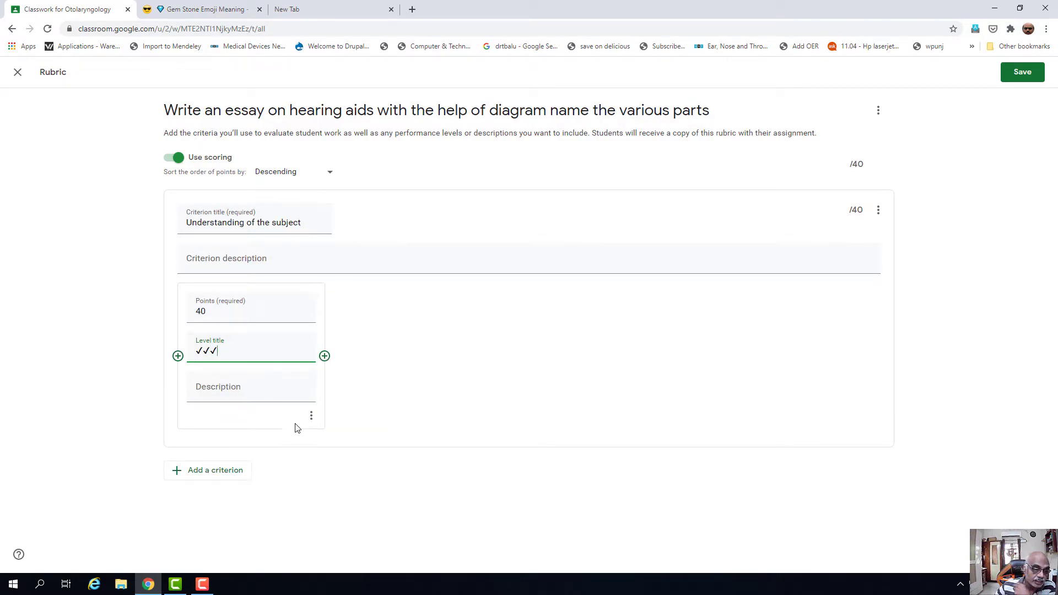
Describe the 40-point level as "Maximum understanding"
click(263, 393)
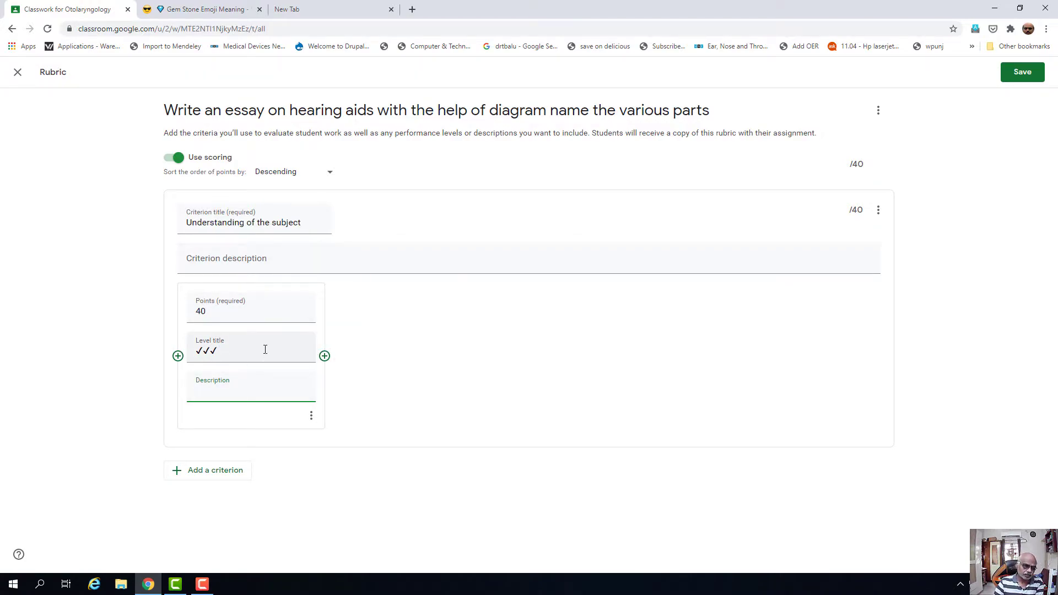
click(245, 354)
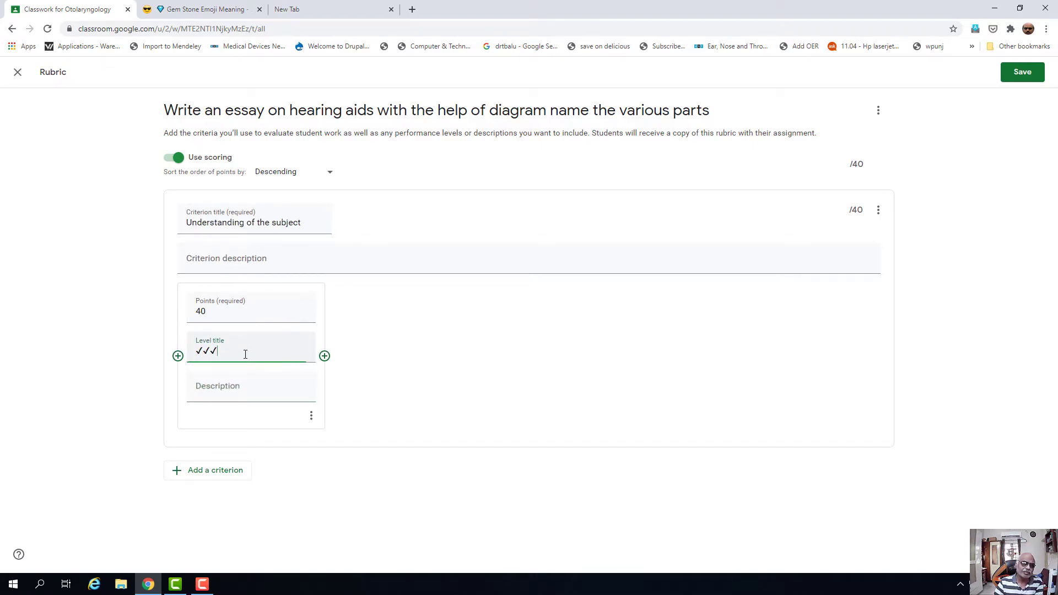
text(M)
key(BackSpace)
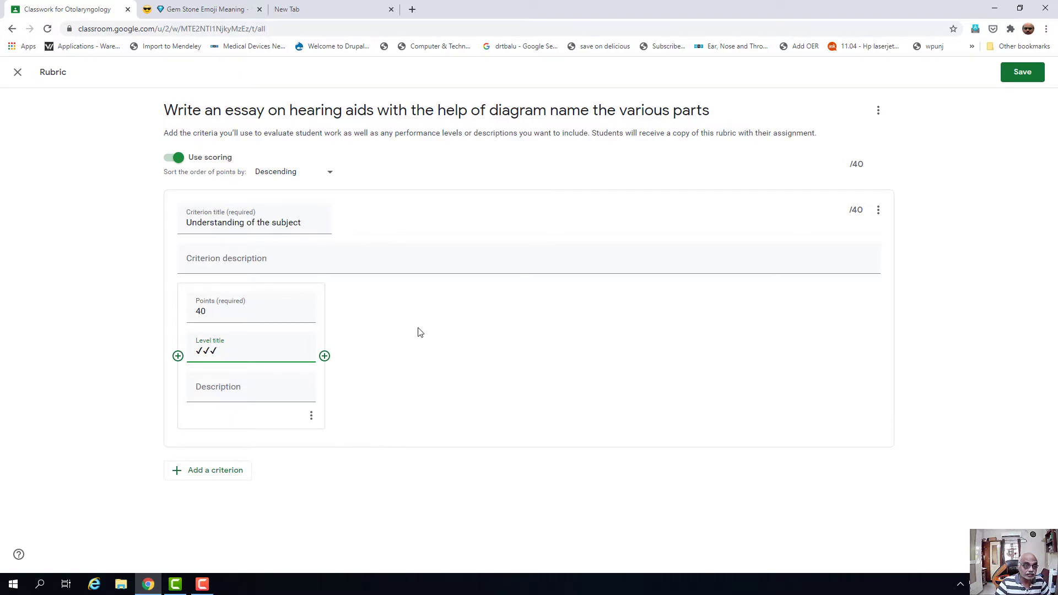
click(232, 388)
text(Ma)
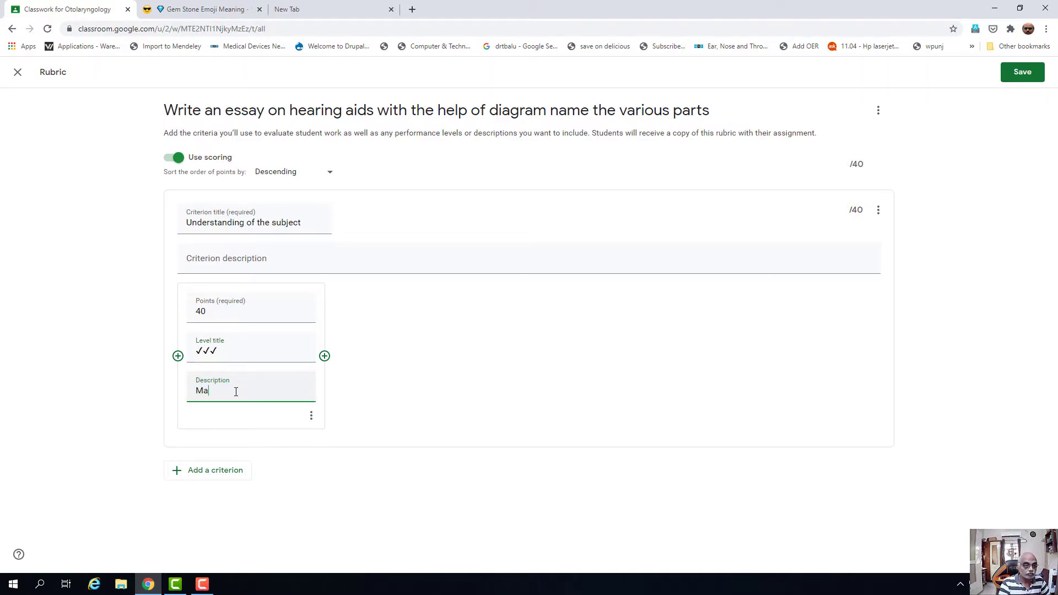
text(ximum)
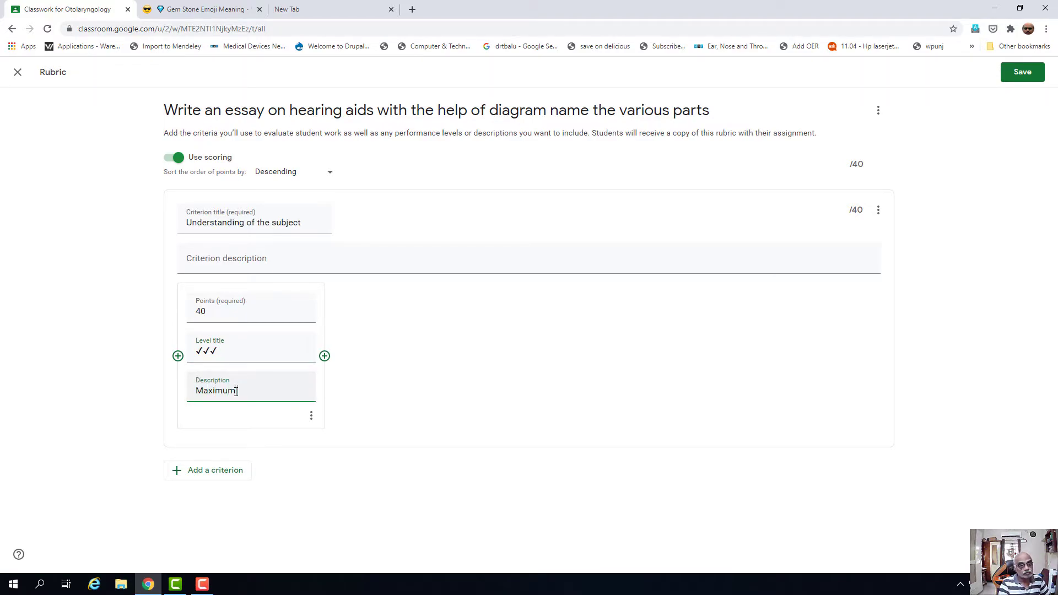
text( understanding)
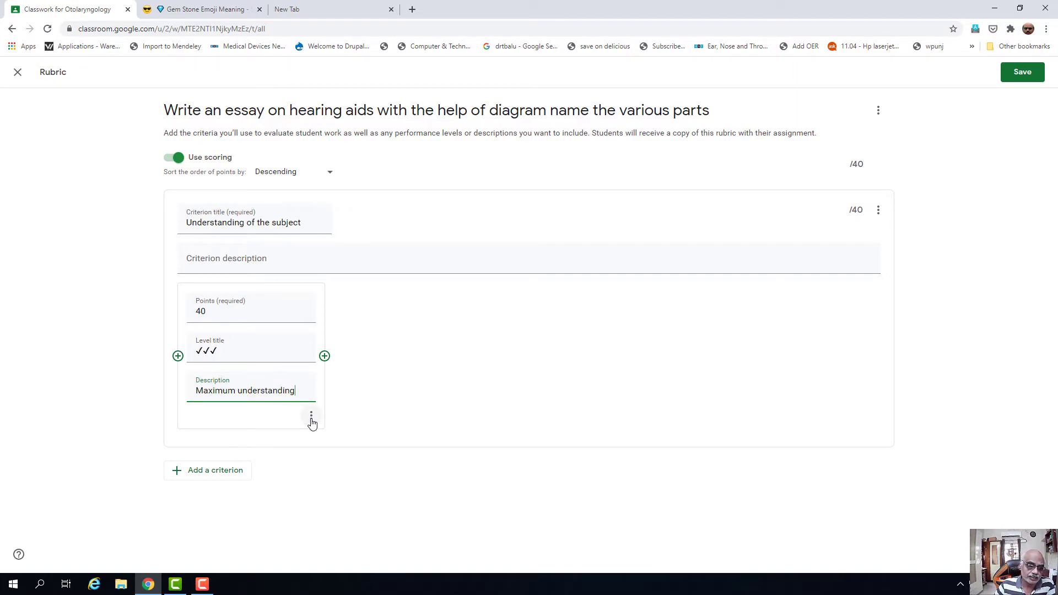
click(310, 418)
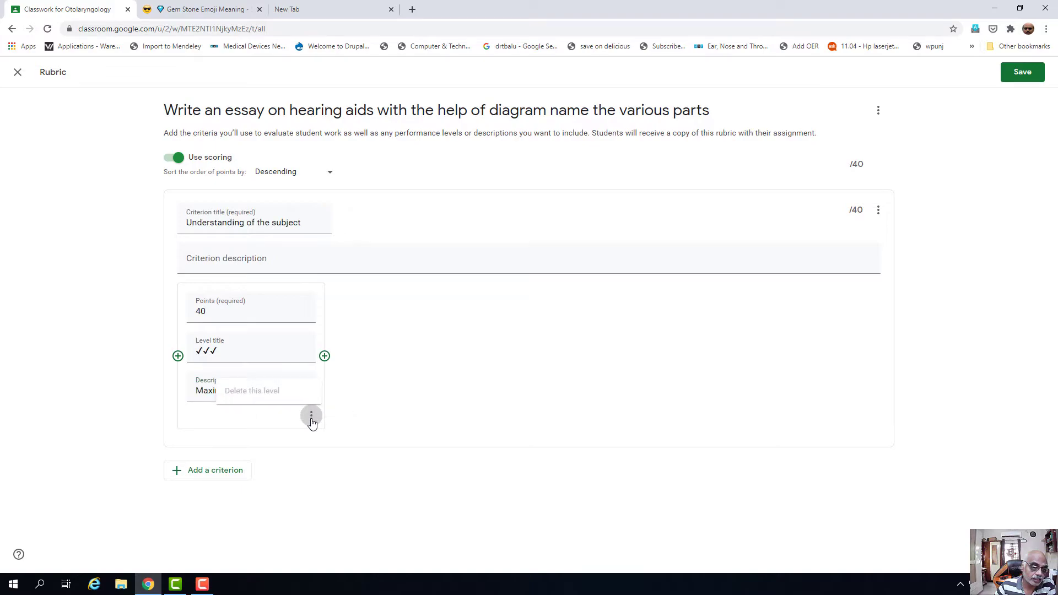
click(369, 360)
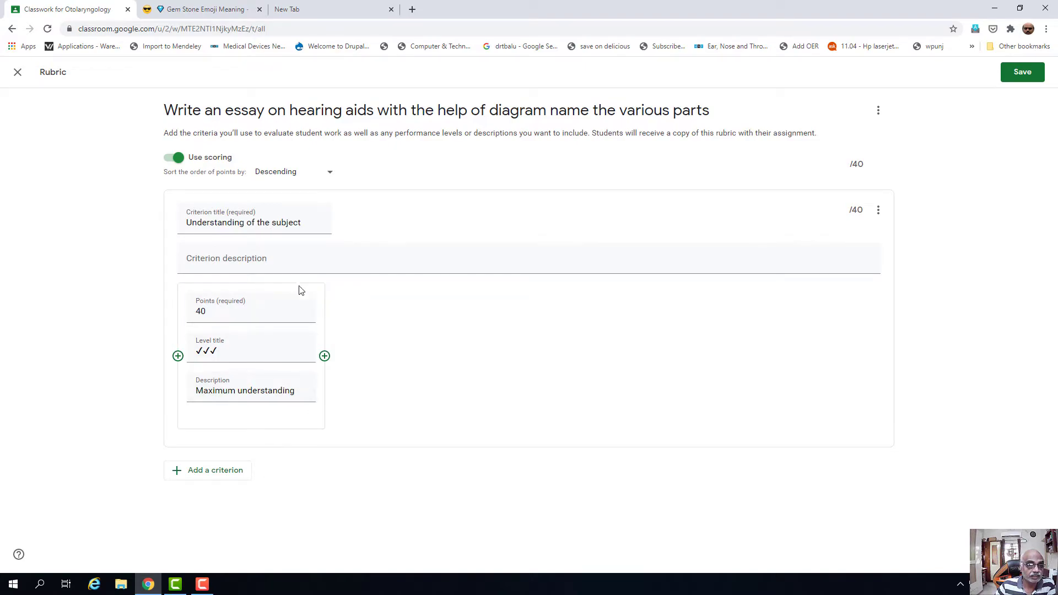
Add a second level worth 30 points after the 40-point level and title it with two check mark emojis
click(325, 357)
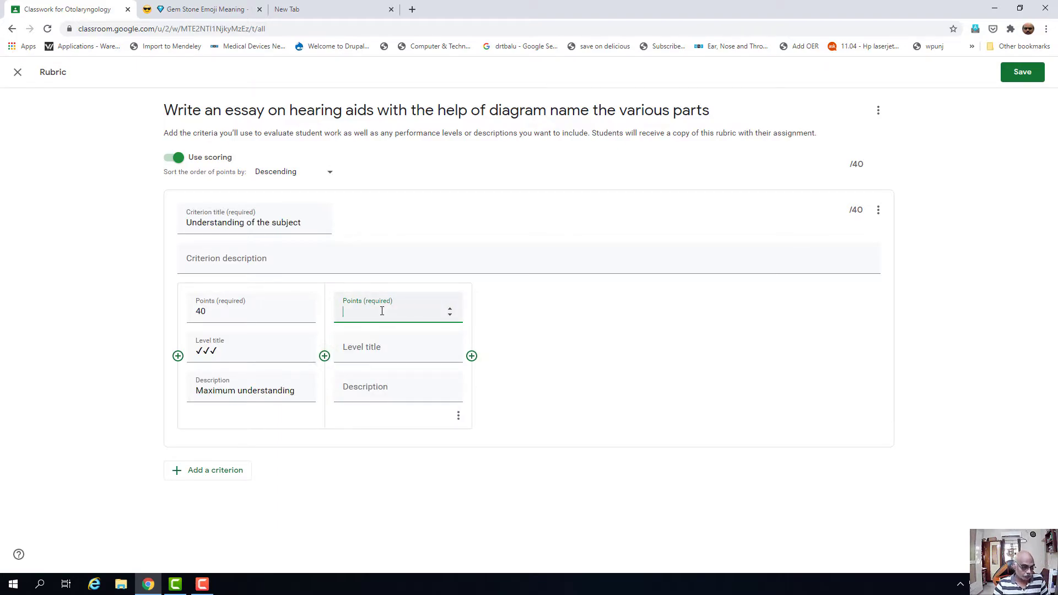
text(30)
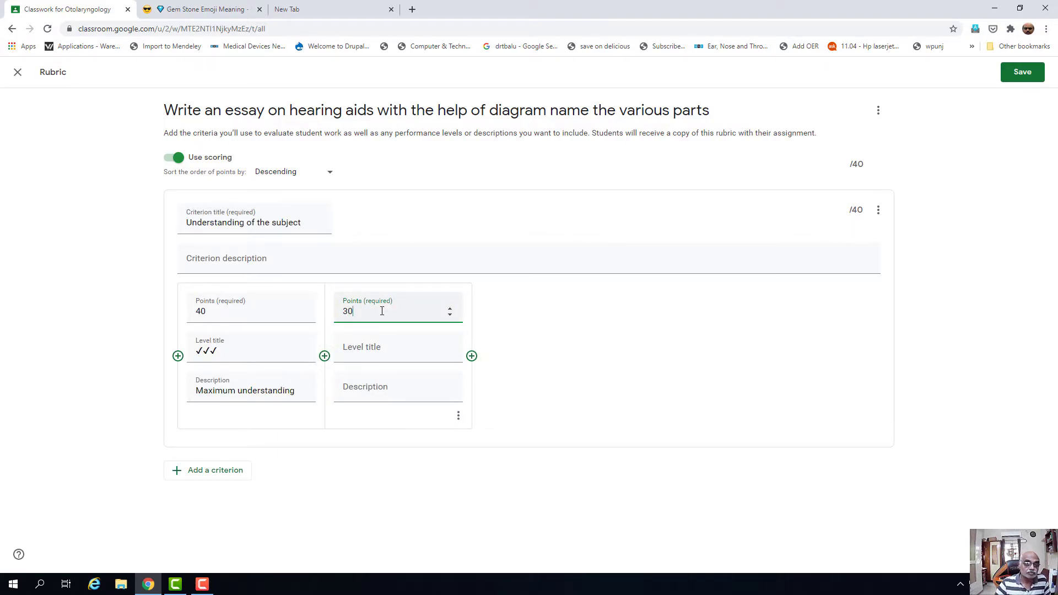
click(392, 354)
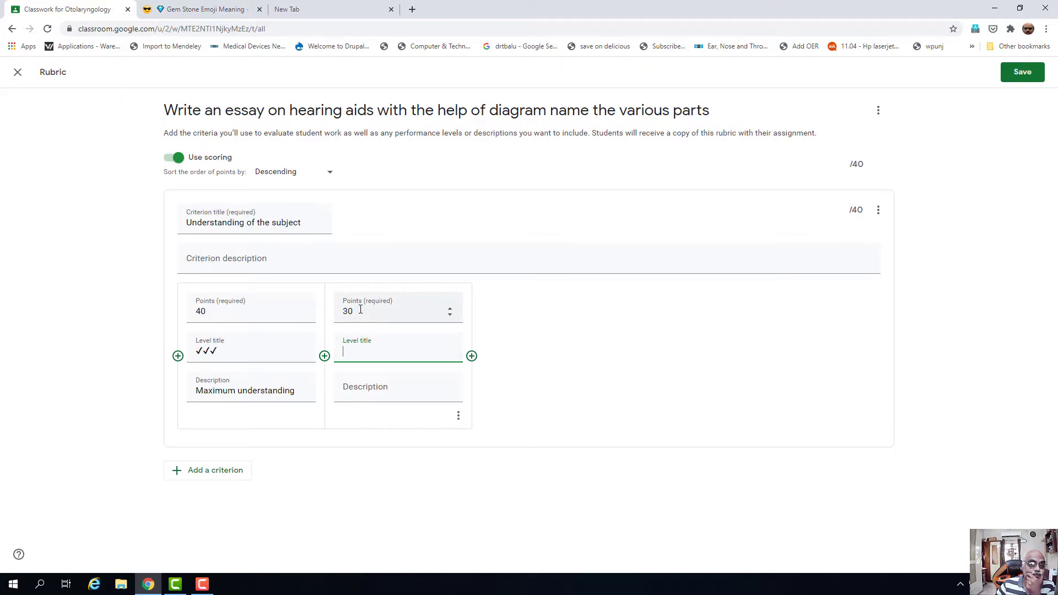
right_click(351, 353)
click(367, 362)
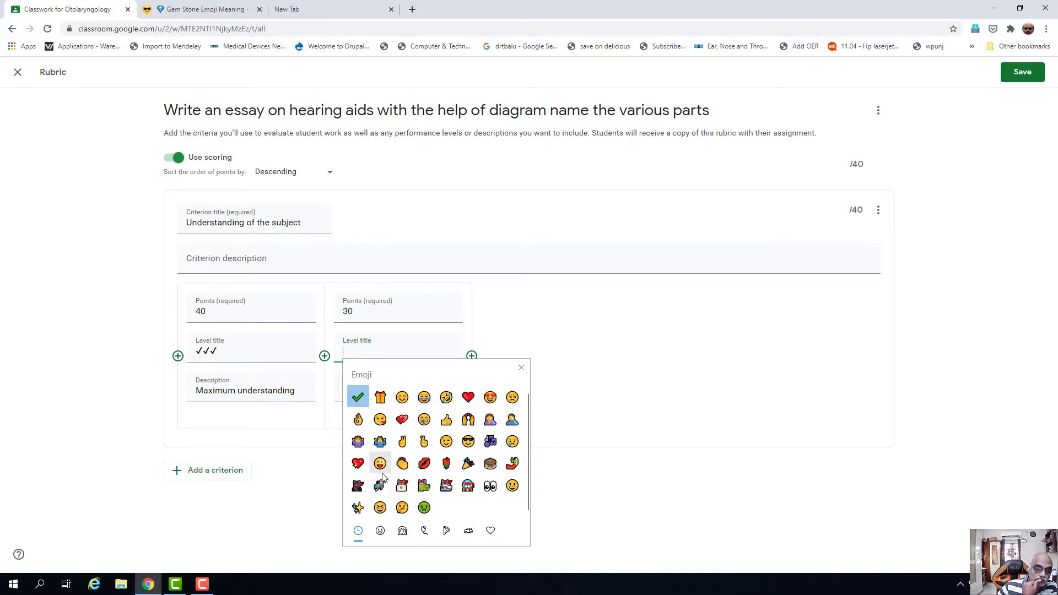
click(357, 397)
click(357, 397)
click(521, 369)
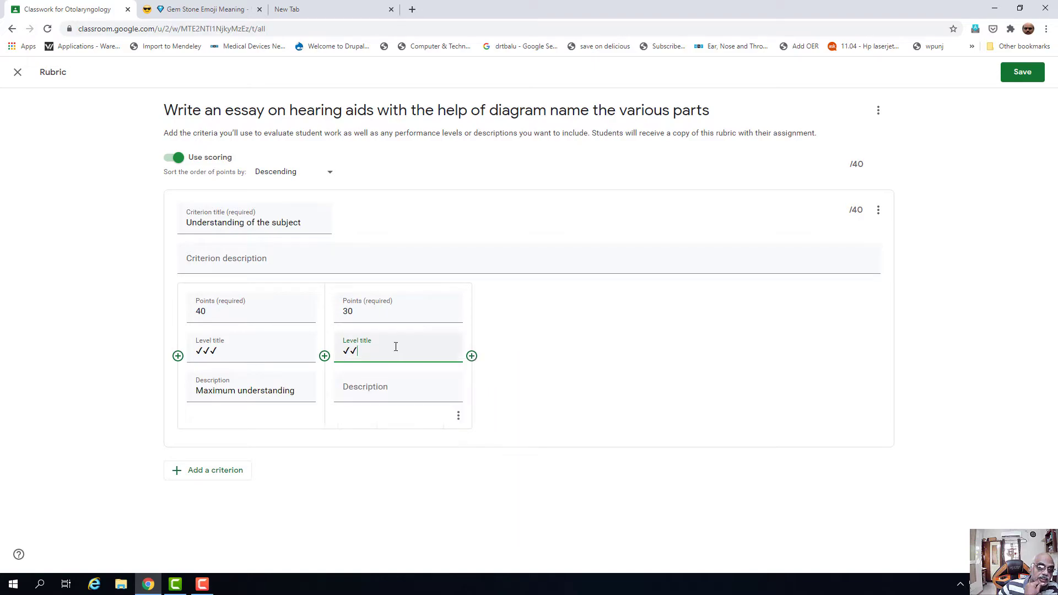
Describe the 30-point level as "Basic level understanding"
click(366, 393)
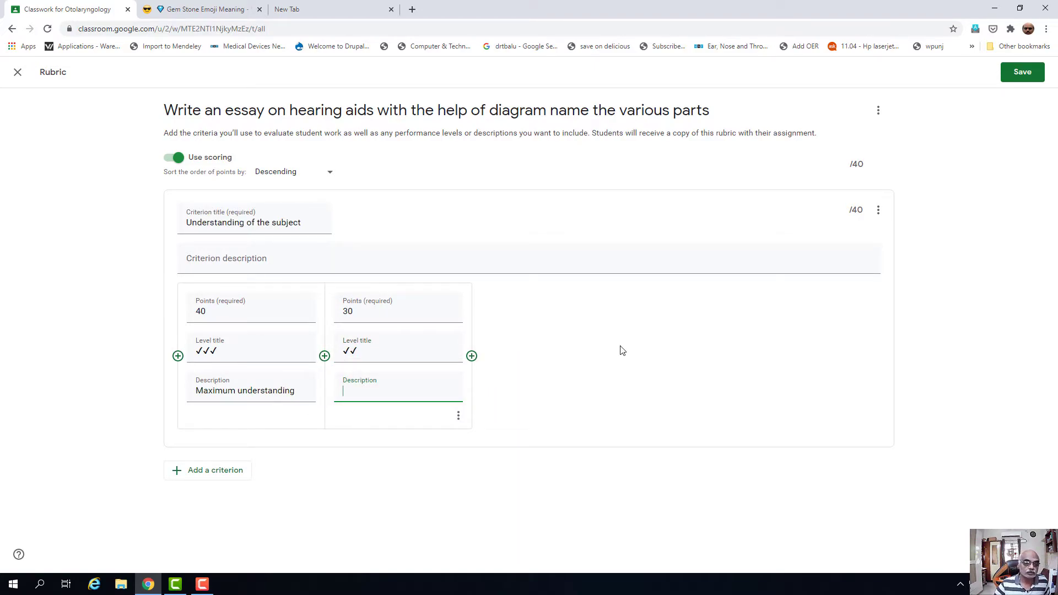
text(Bas)
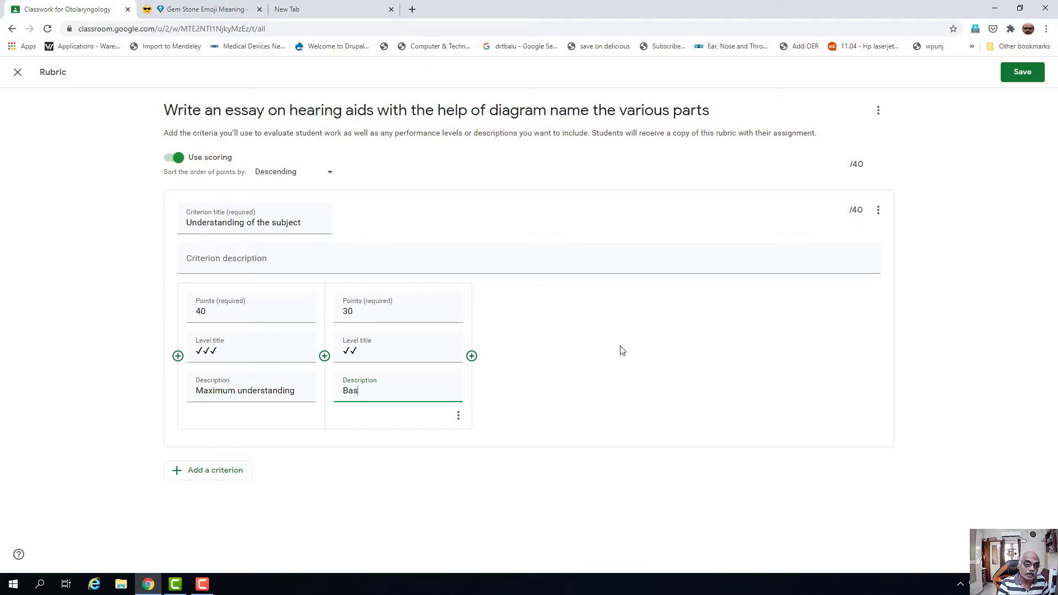
text(ic level understanding)
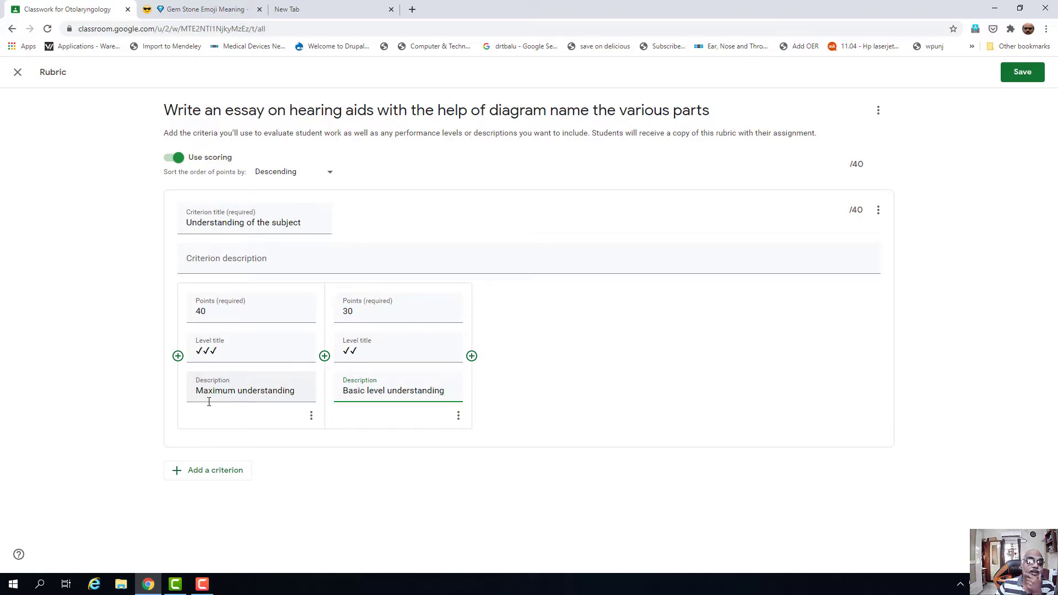
Add a third level worth 20 points after the 30-point level and title it with one check mark emoji
click(471, 357)
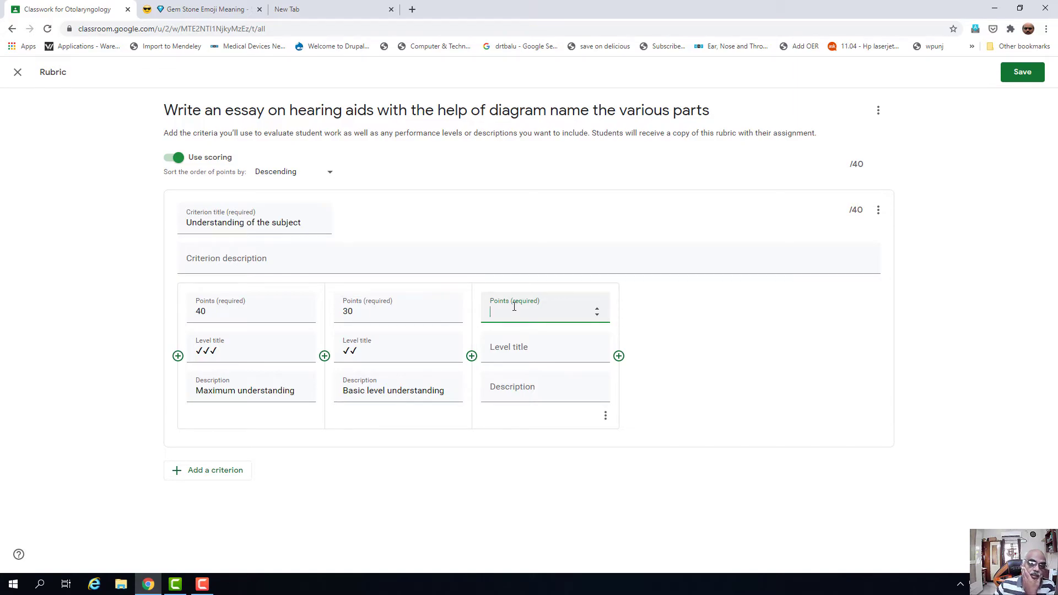
text(20)
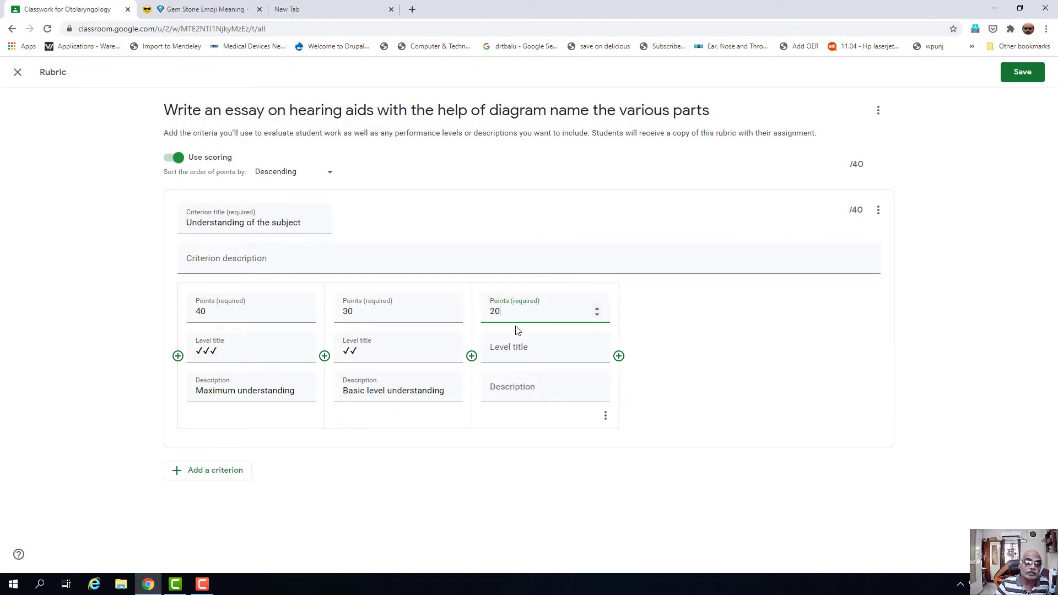
click(569, 351)
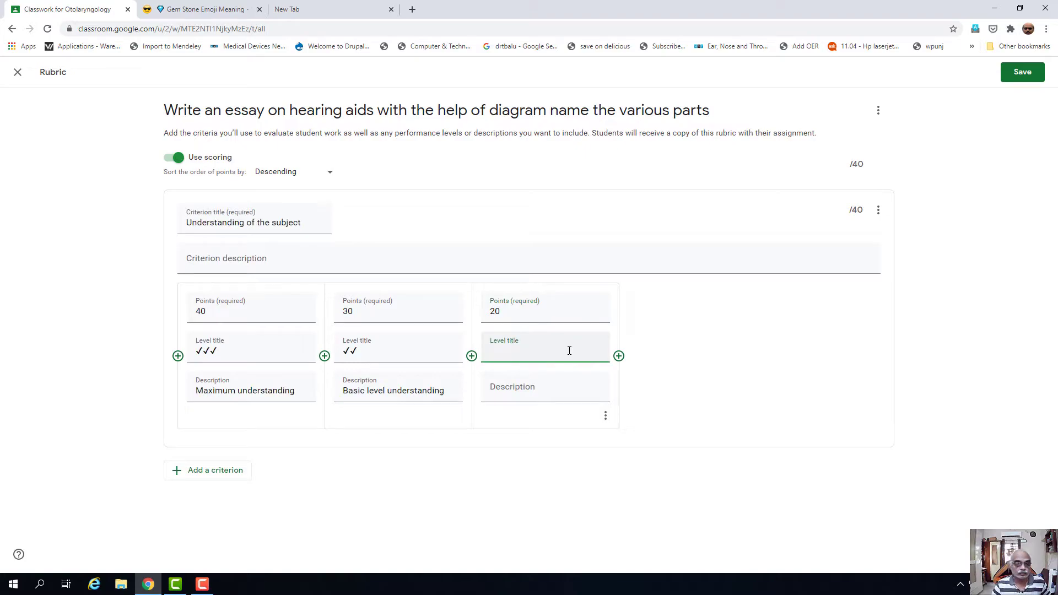
right_click(503, 353)
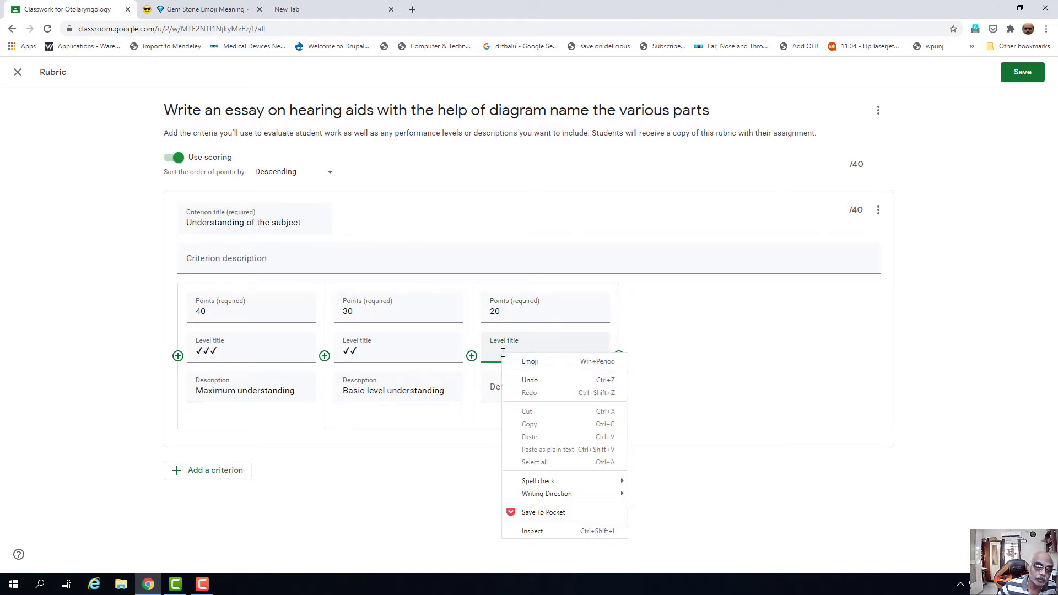
click(515, 362)
click(505, 398)
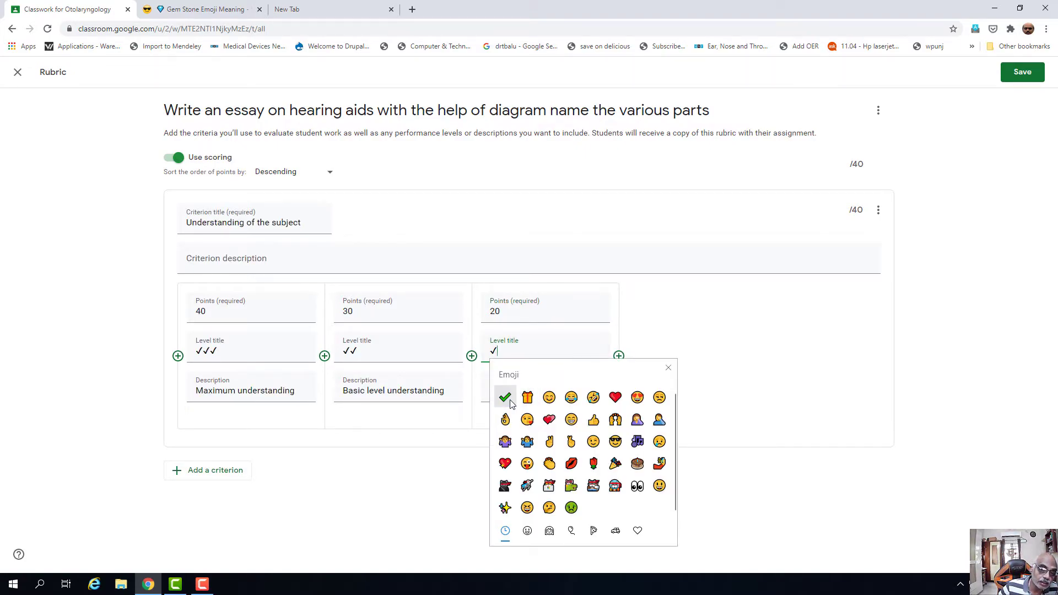
Describe the 20-point level as "Need to work hard"
click(486, 390)
click(492, 392)
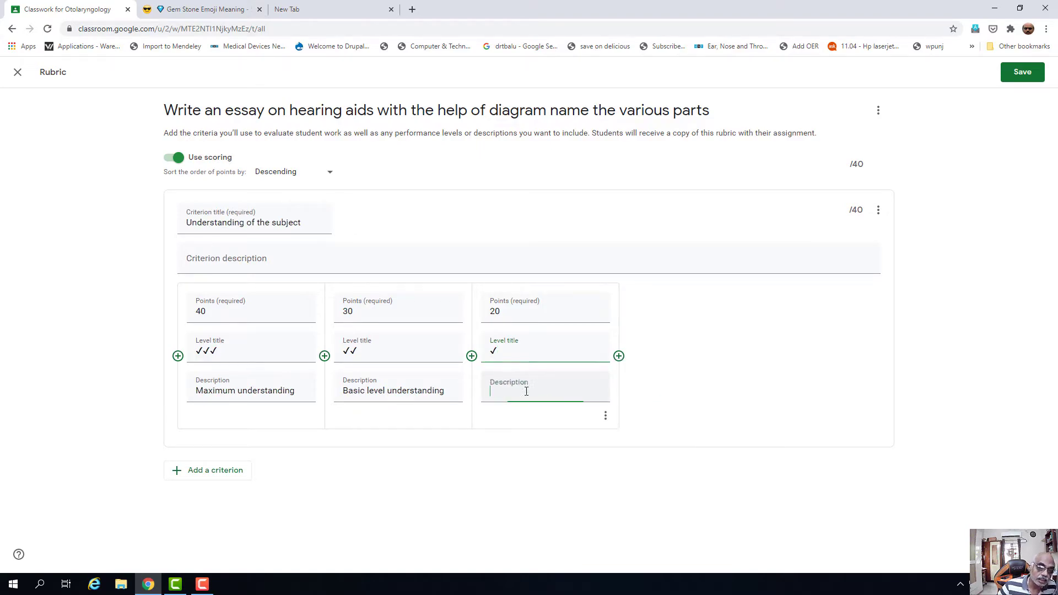
text(Need to work hard)
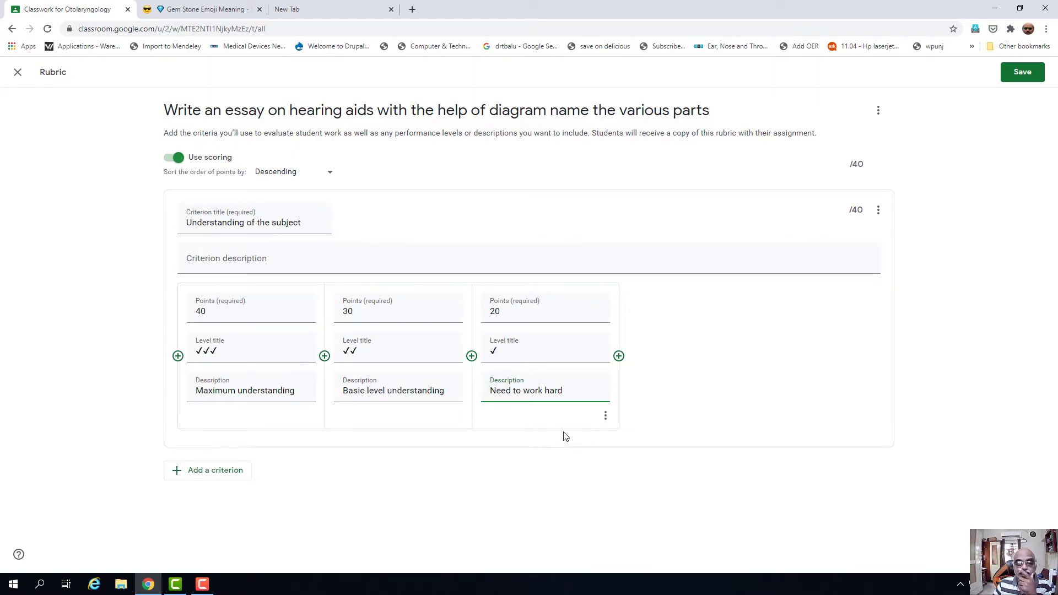
Add a 5-point level after the 20-point level, titled with a green sick-face emoji and "Buck up", and describe it as "Meet me"
click(619, 357)
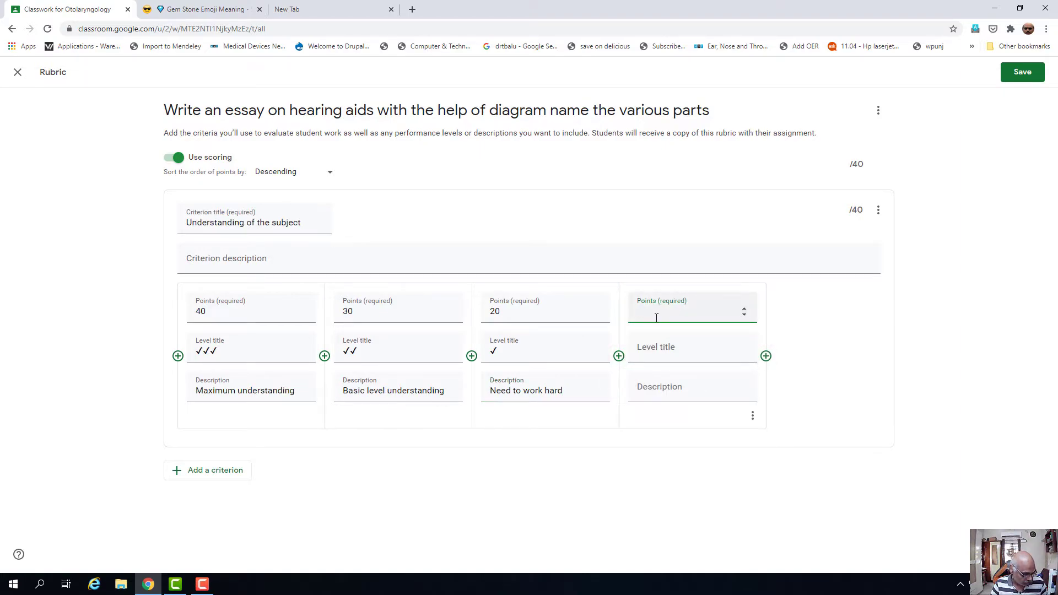
click(661, 351)
right_click(661, 351)
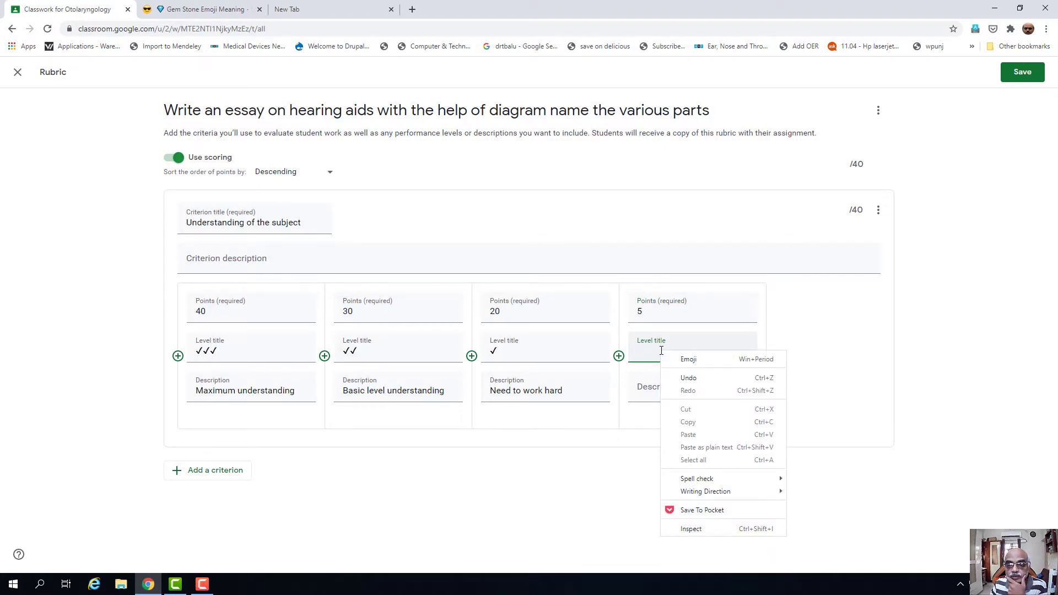
click(670, 365)
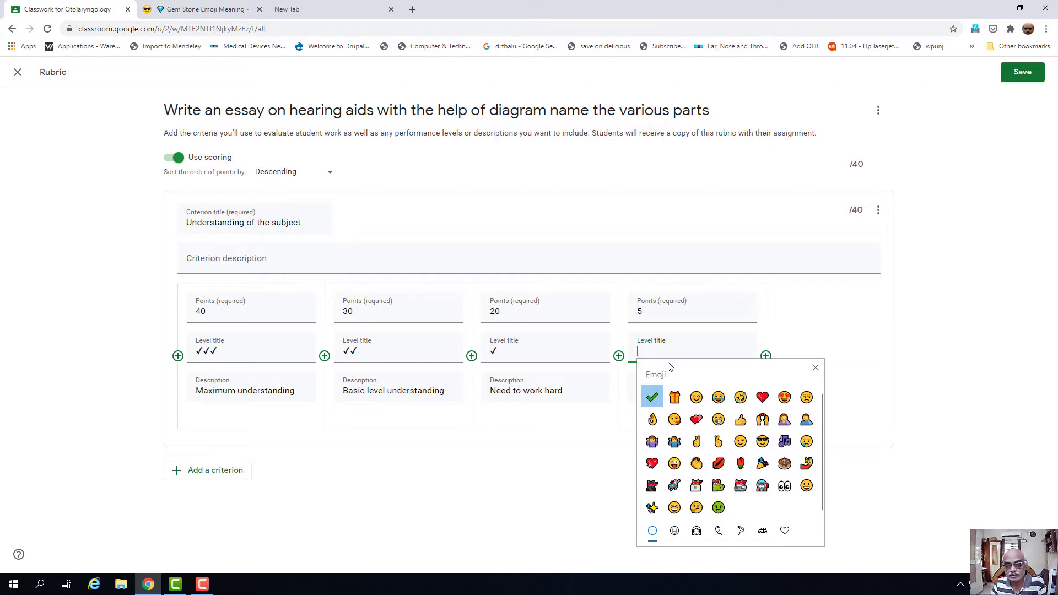
click(718, 507)
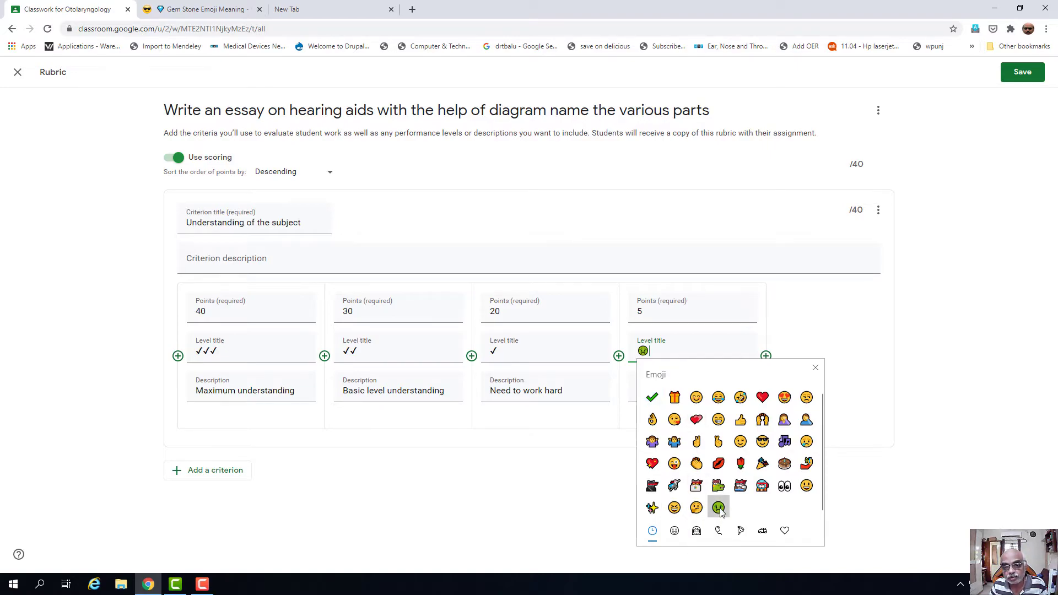
click(810, 375)
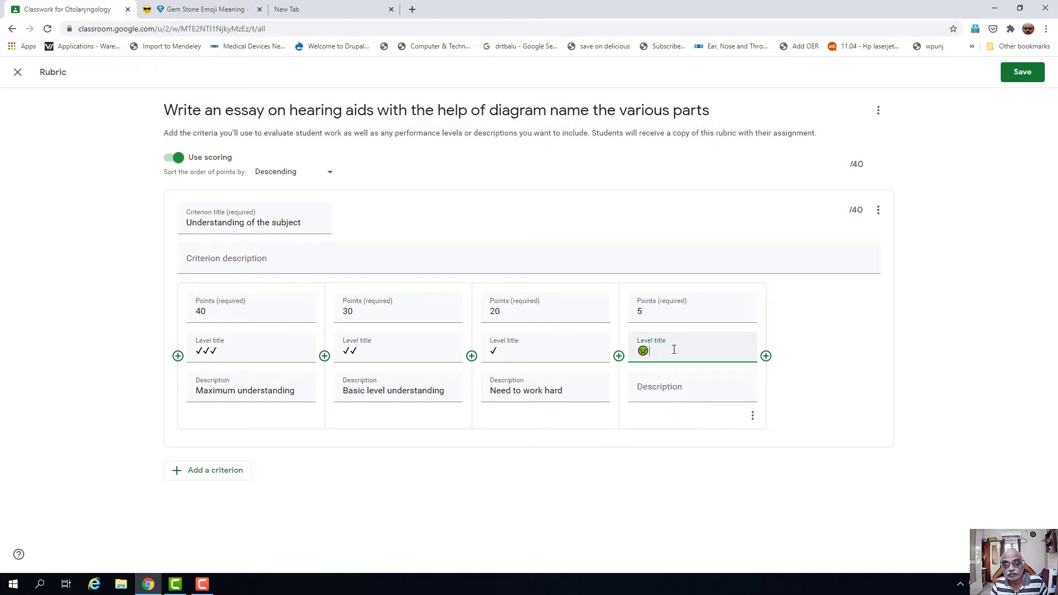
click(668, 392)
text(Meet me)
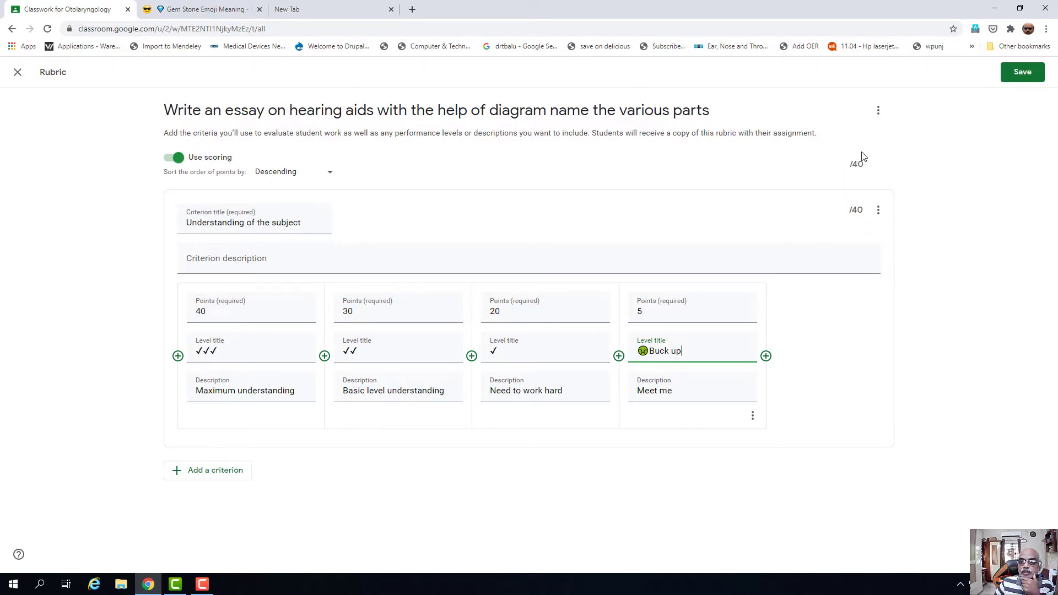
Add a second criterion to the rubric and title it "Language"
click(192, 473)
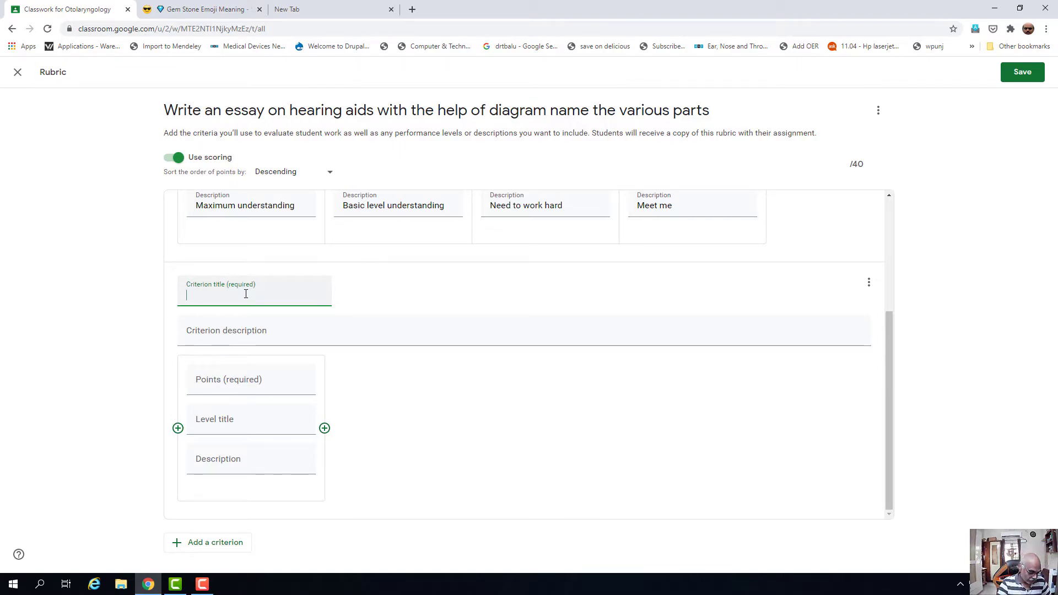
text(Languate)
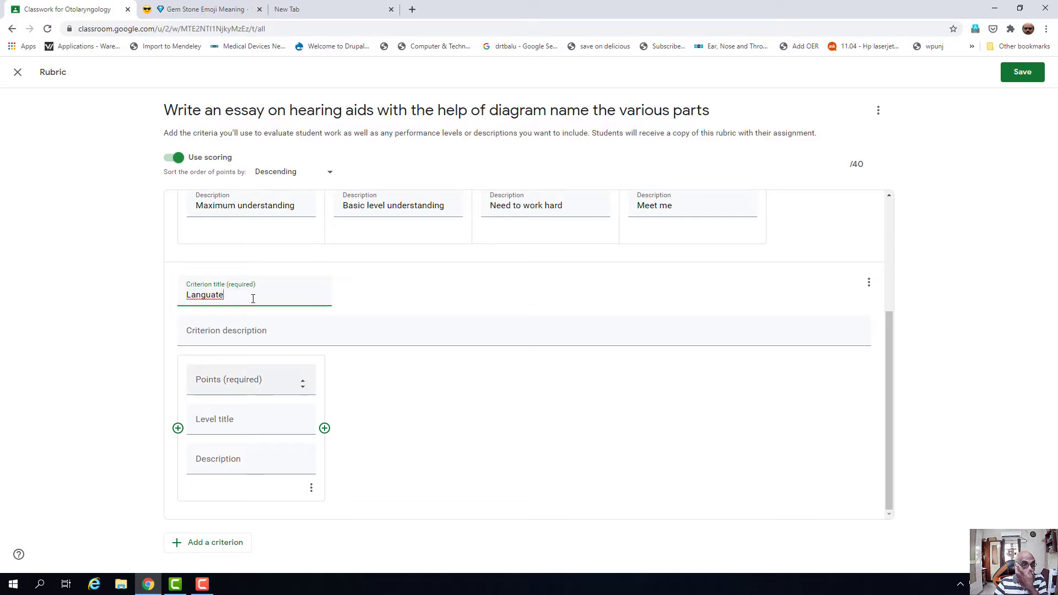
click(213, 296)
right_click(213, 296)
click(245, 303)
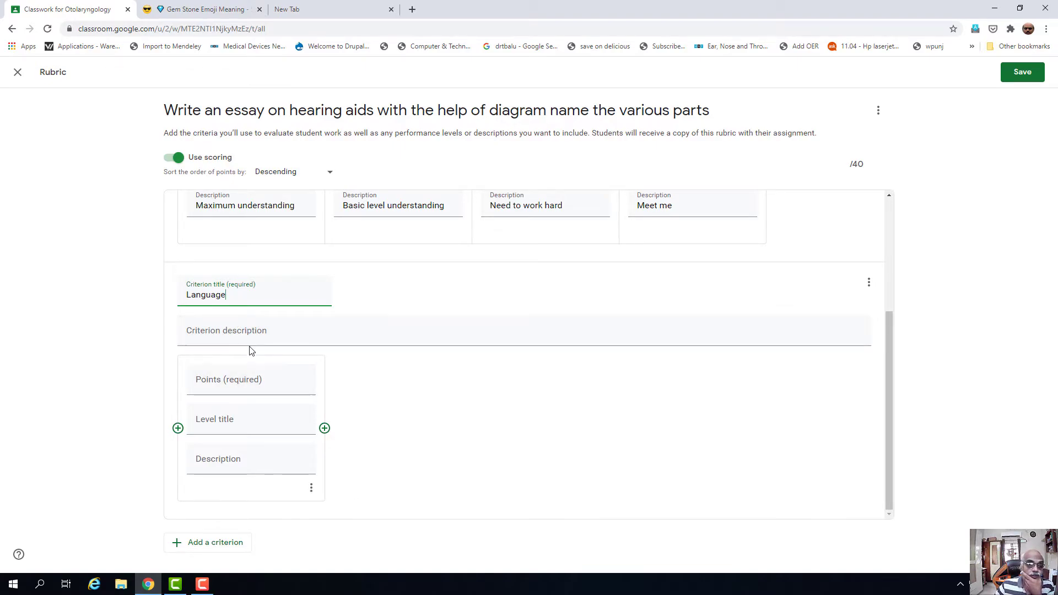
Set the Language criterion's first level to 30 points and title it with three check mark emojis followed by "good language"
click(245, 381)
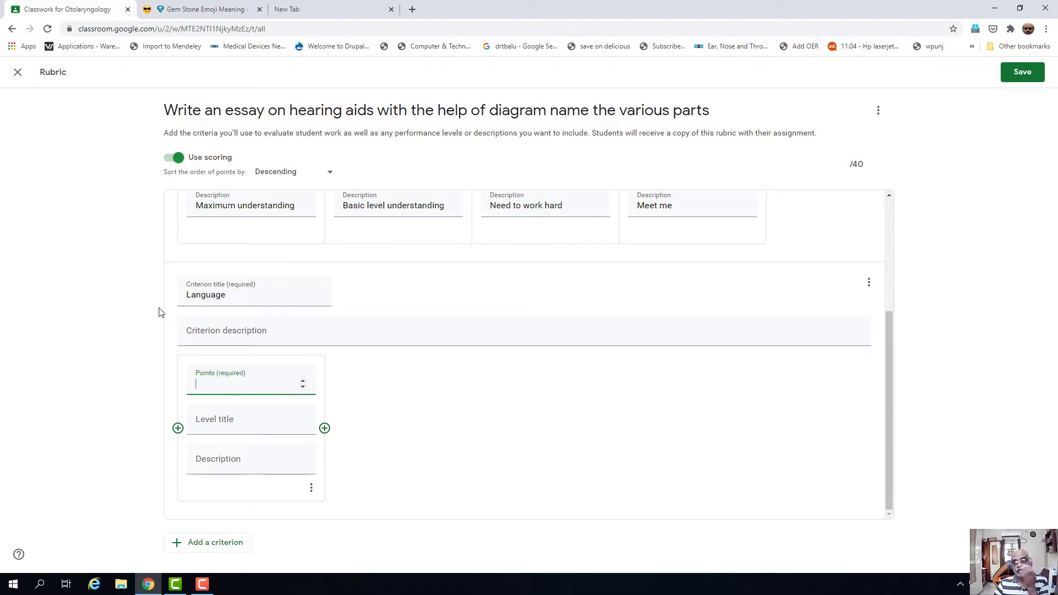
text(30)
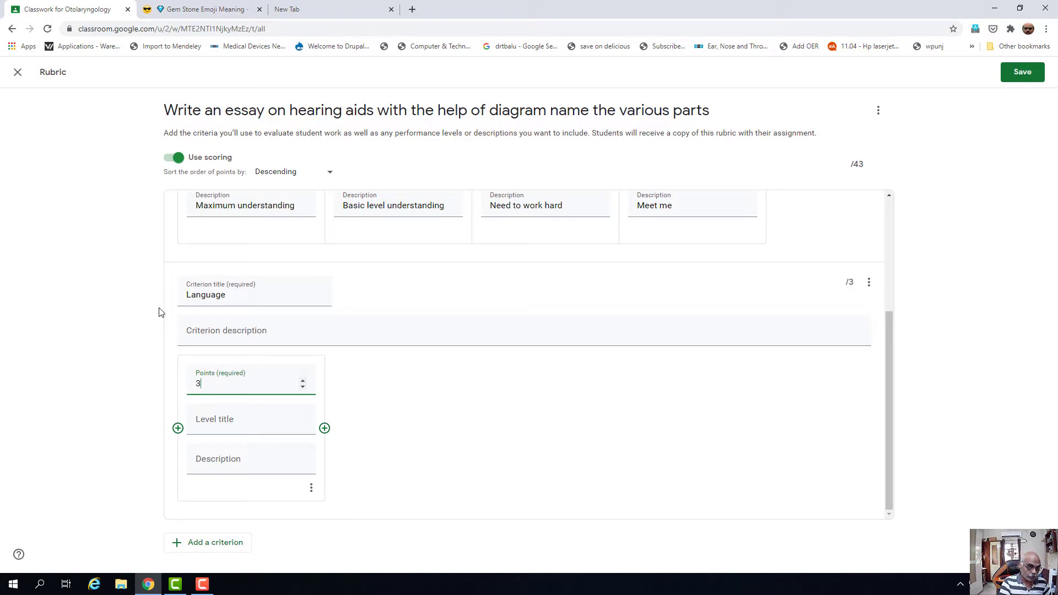
click(215, 426)
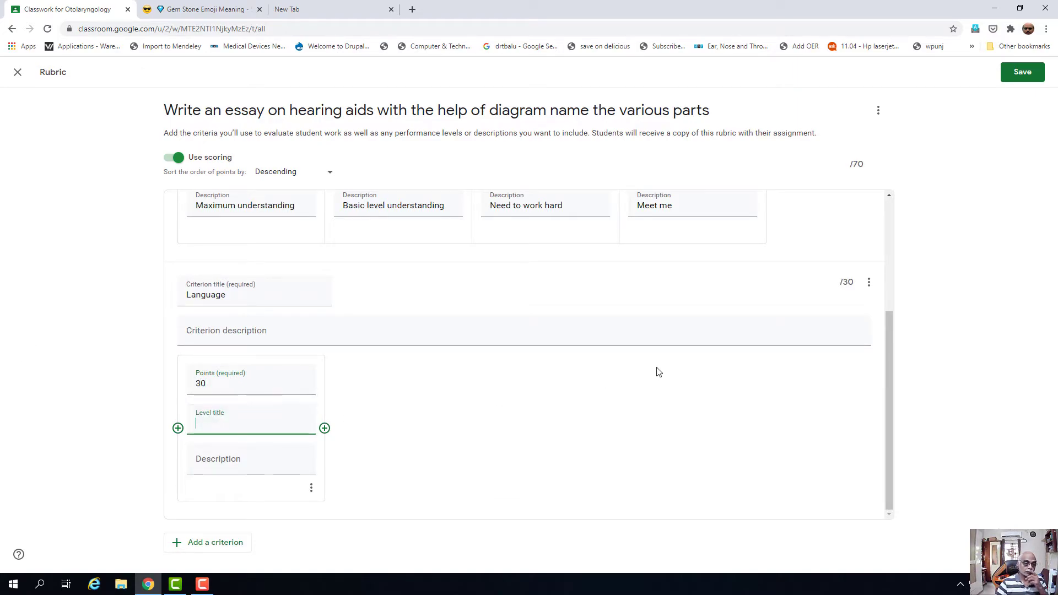
right_click(201, 425)
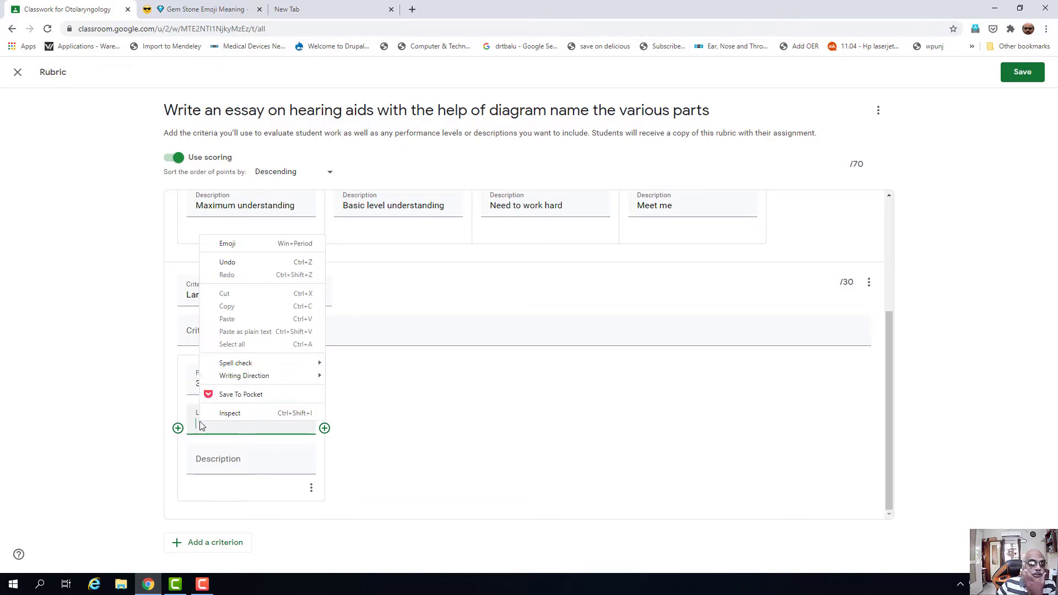
click(270, 244)
click(232, 267)
click(233, 266)
click(232, 267)
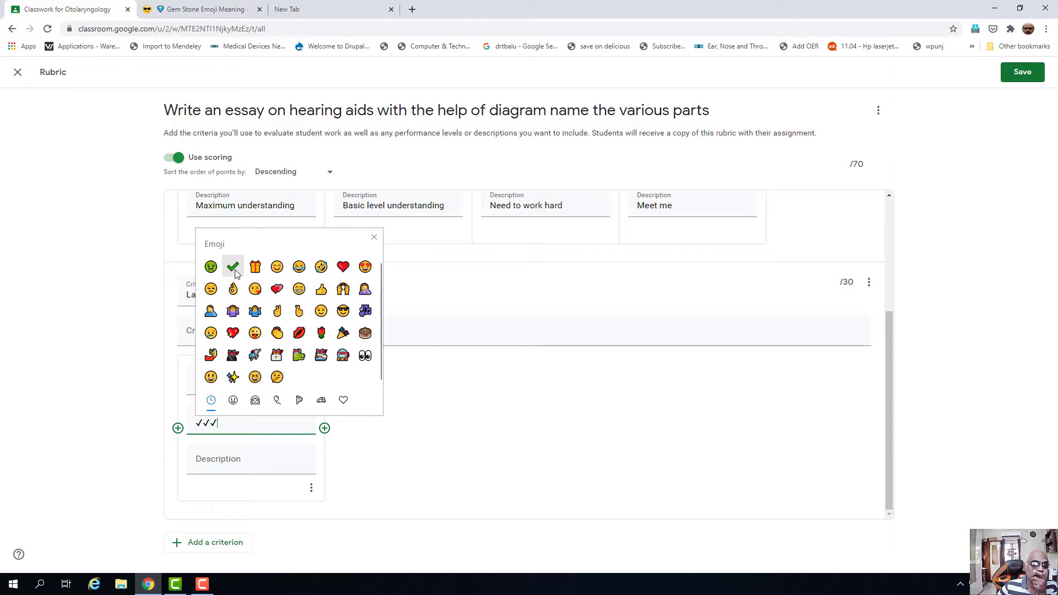
click(374, 237)
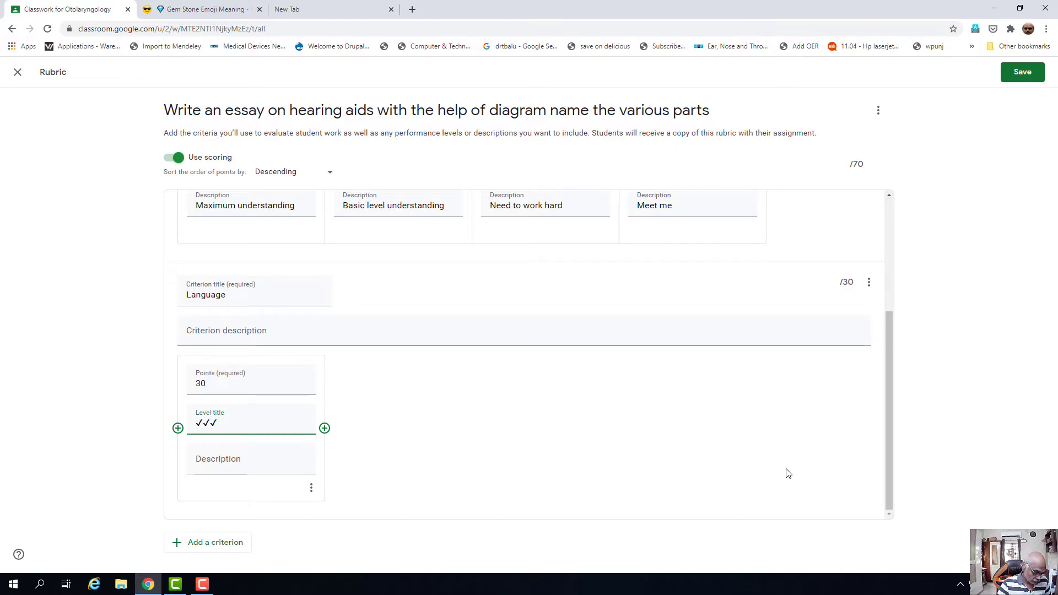
text(good)
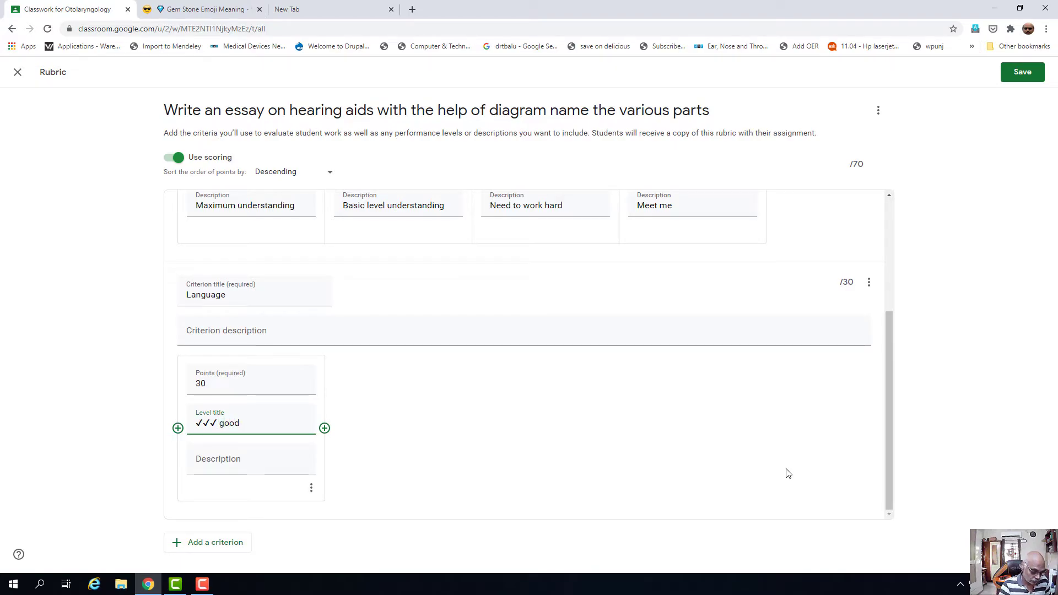
text( language)
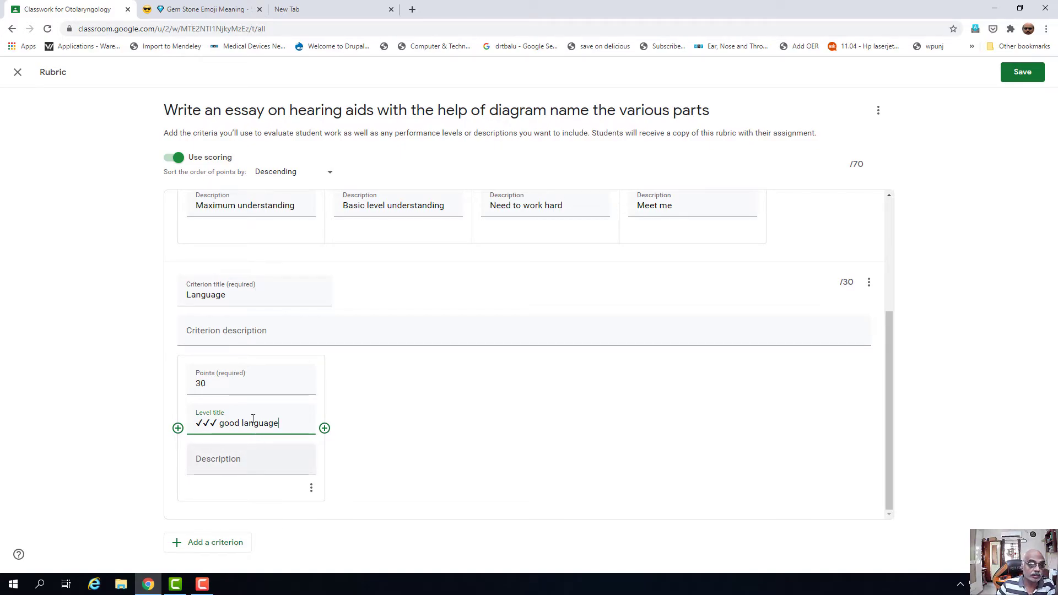
Add a 20-point level after the Language criterion's 30-point level and title it with two check mark emojis followed by "Fair language"
click(324, 429)
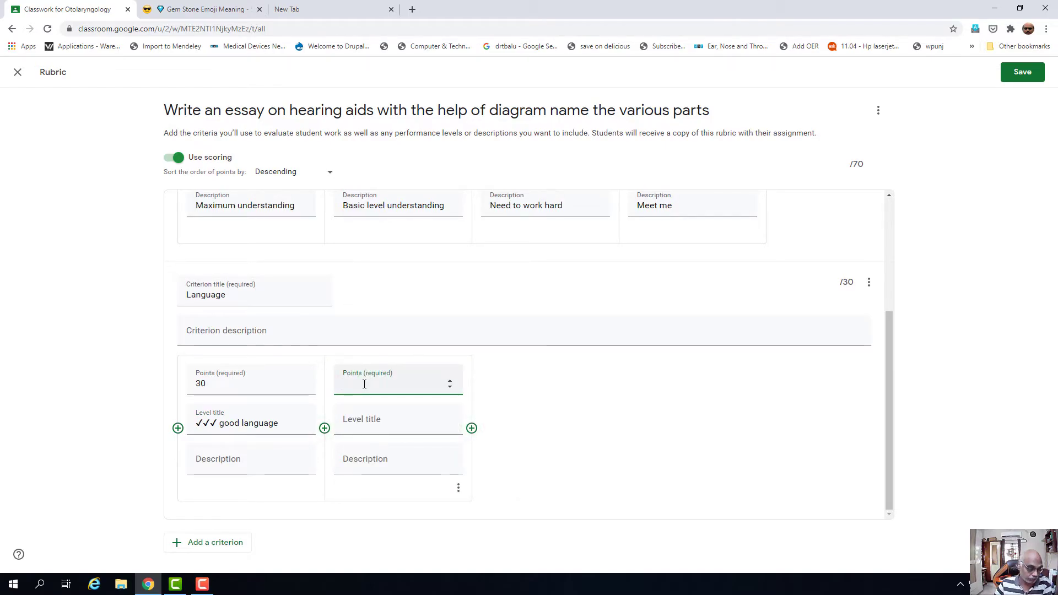
text(20)
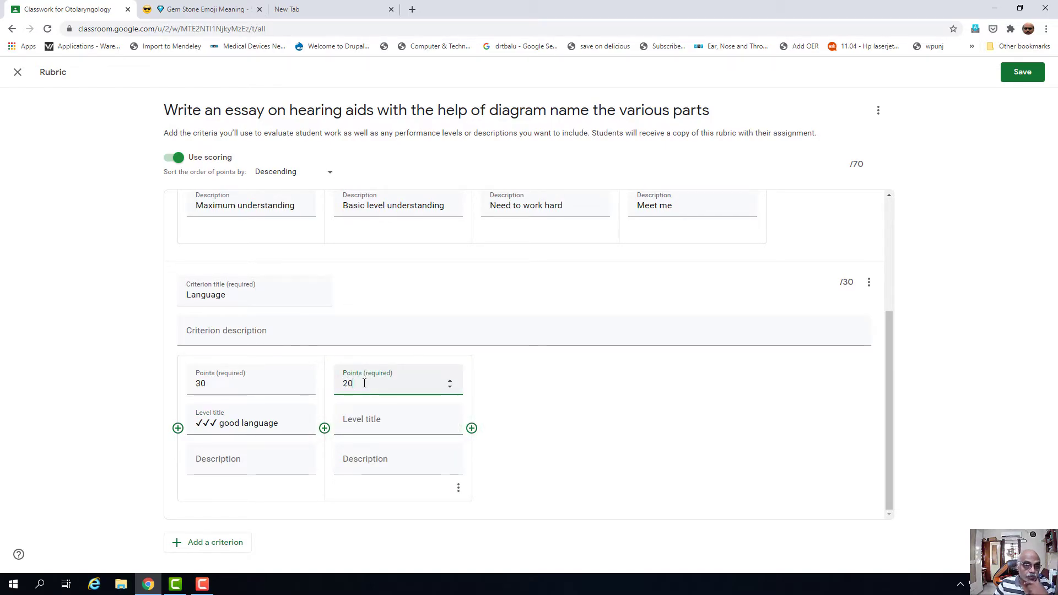
click(368, 428)
right_click(368, 428)
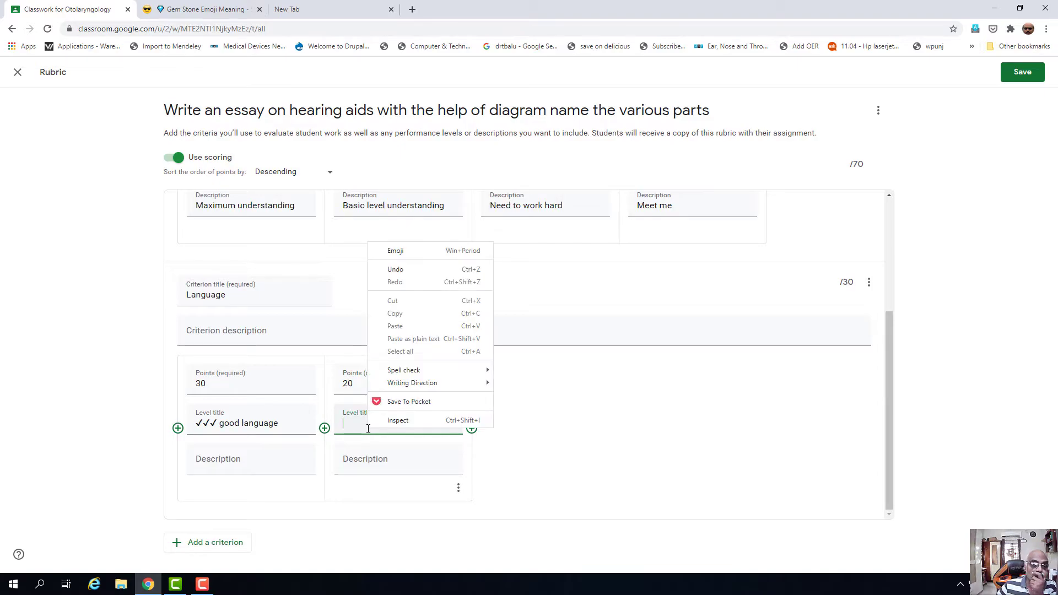
click(412, 251)
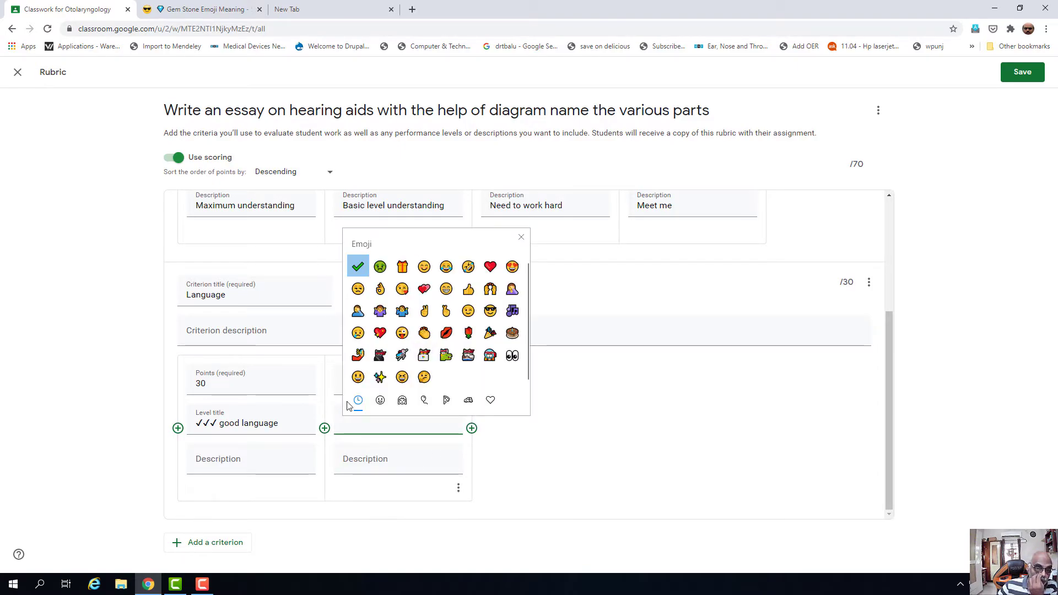
click(357, 267)
click(358, 267)
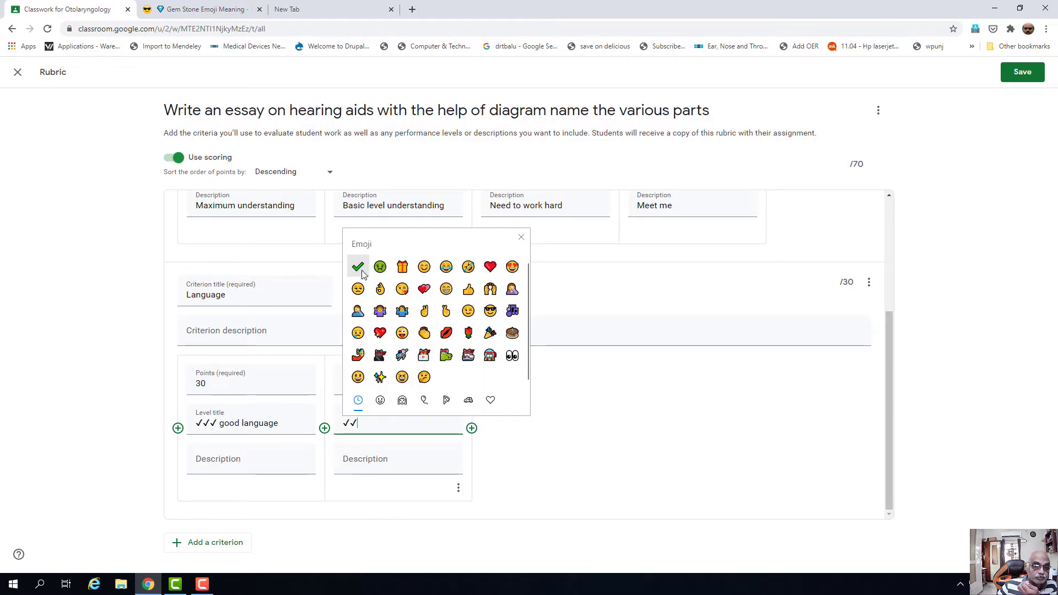
click(521, 237)
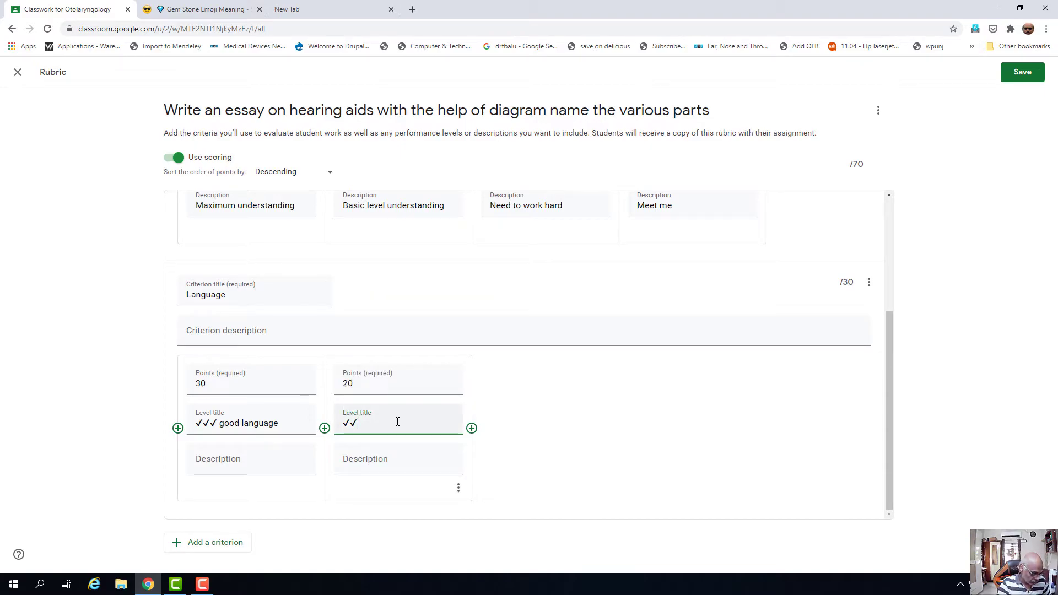
text(Fair language)
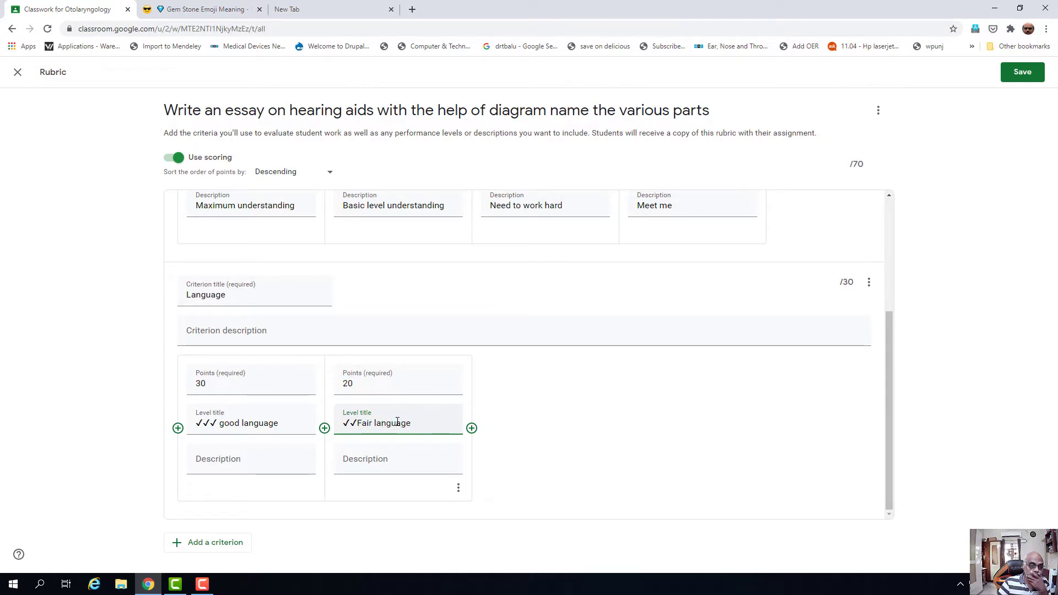
Add a 10-point level after the Language criterion's 20-point level and title it with one check mark emoji followed by "Can do better"
click(471, 428)
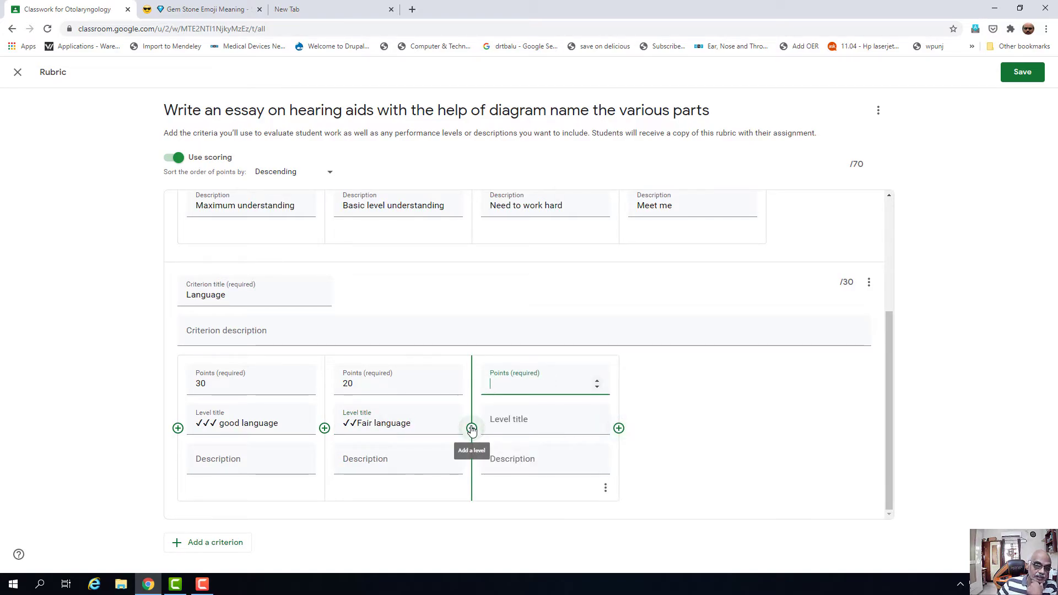
text(10)
click(501, 420)
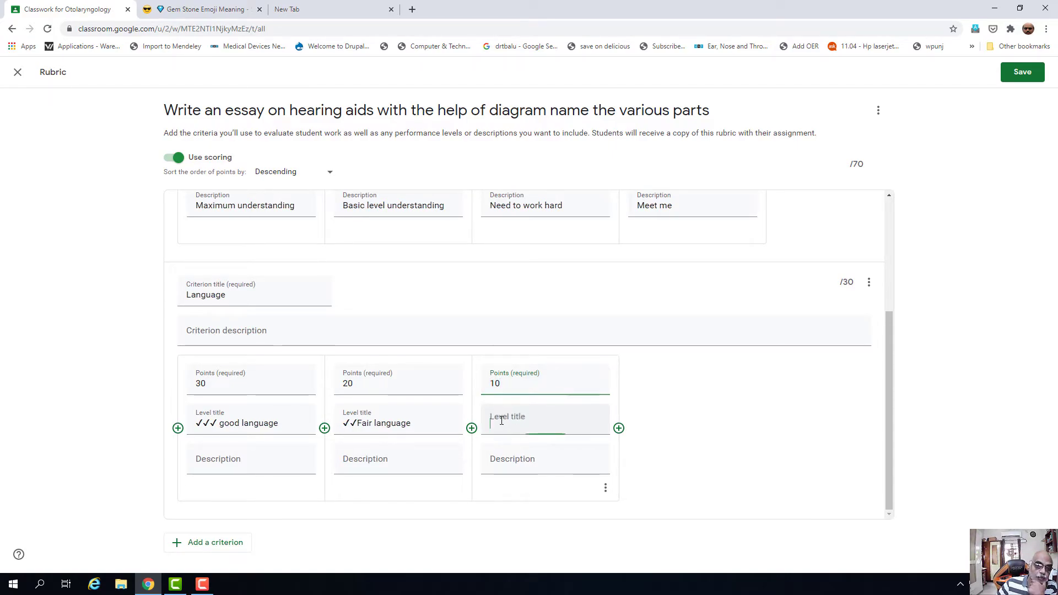
right_click(501, 420)
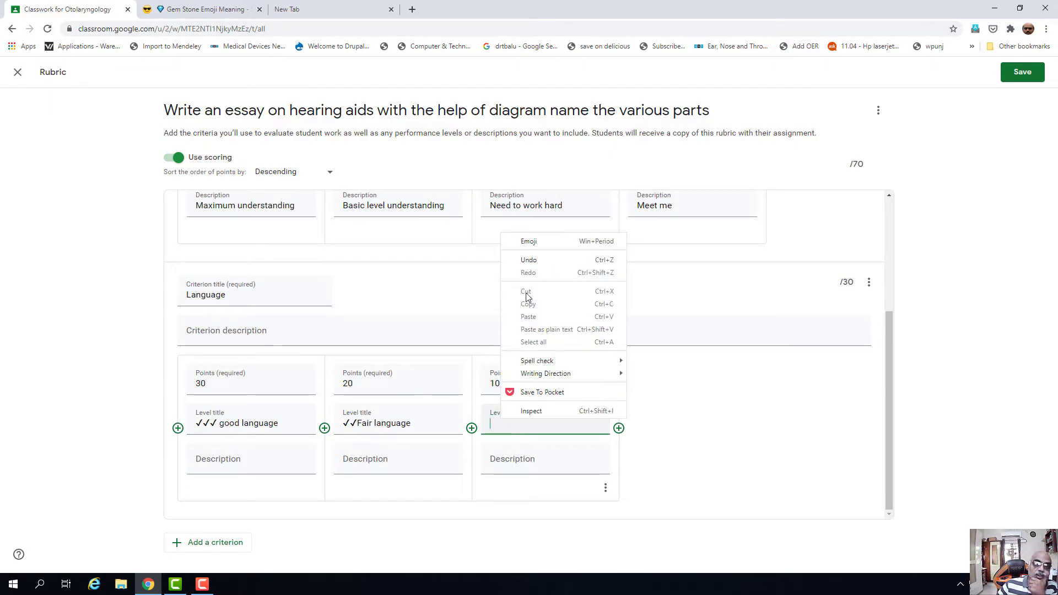
click(533, 243)
click(504, 267)
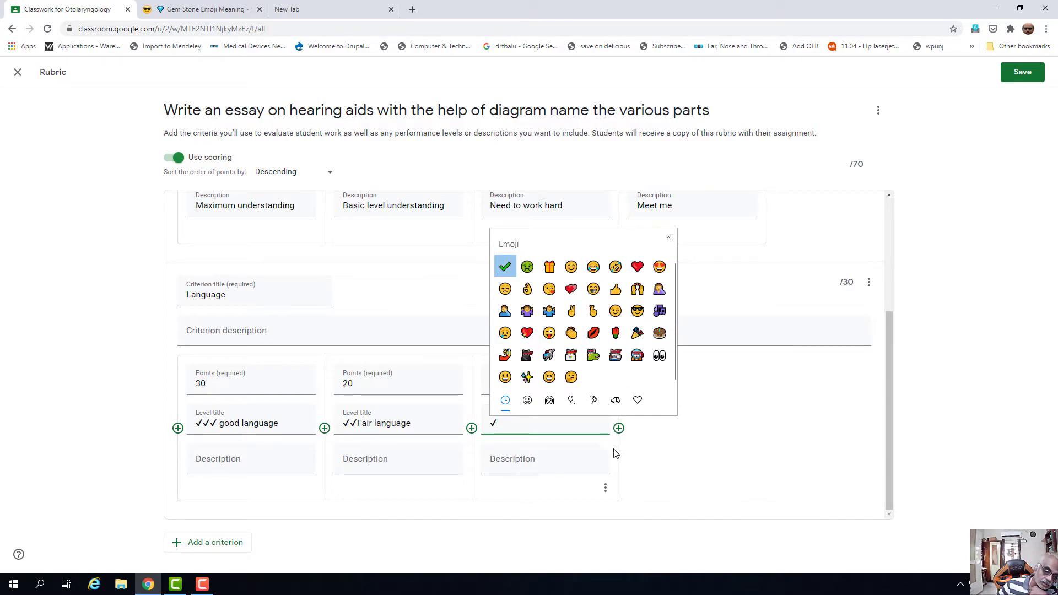
click(668, 237)
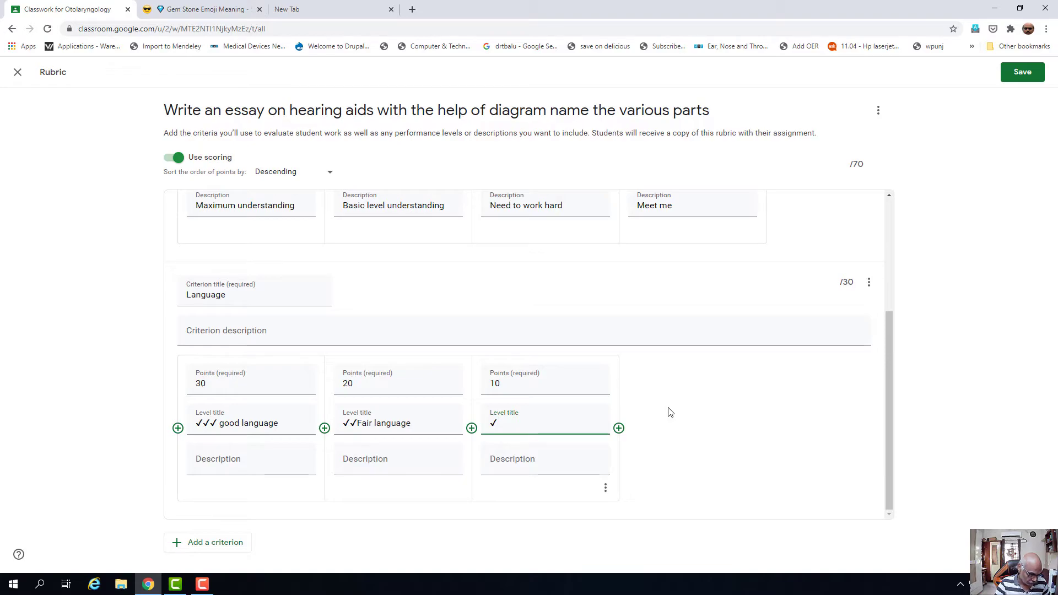
text(Can do better)
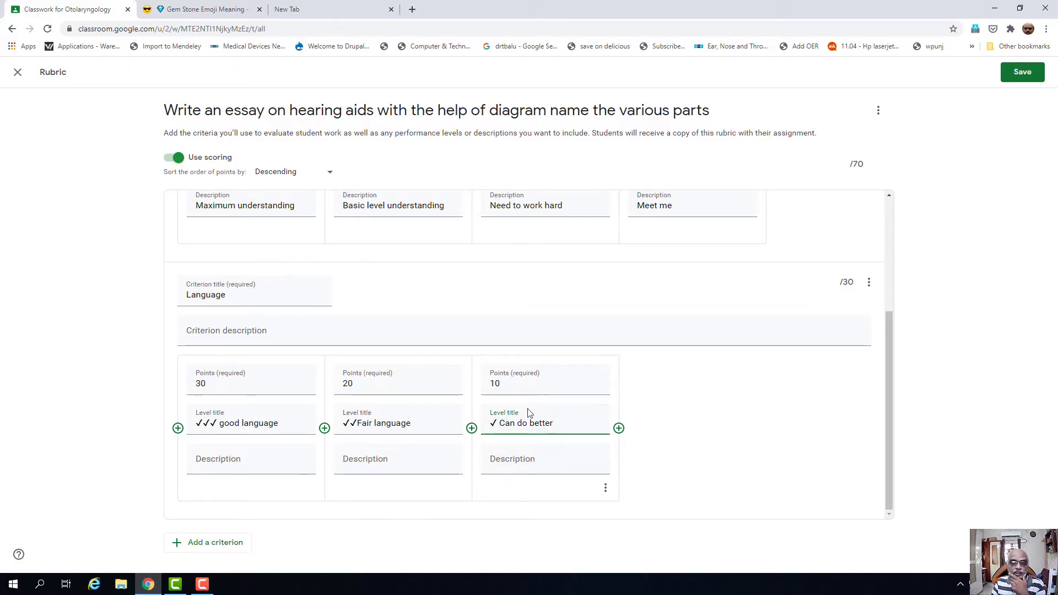
Add a 5-point level after the Language criterion's 10-point level and title it with a green nauseated face emoji followed by "Need to work hard"
click(619, 428)
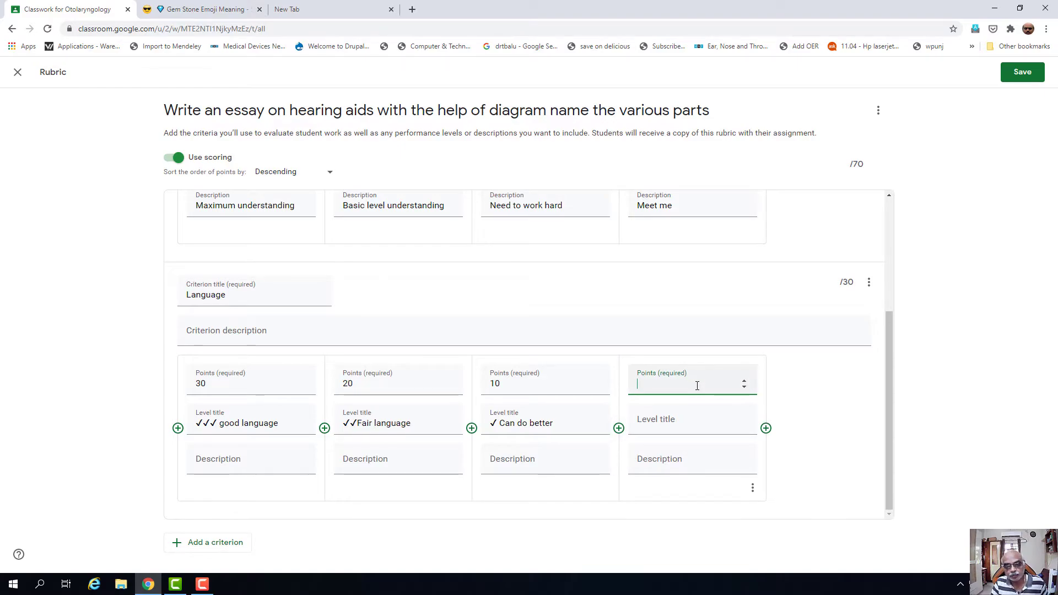
text(5)
click(637, 428)
right_click(640, 425)
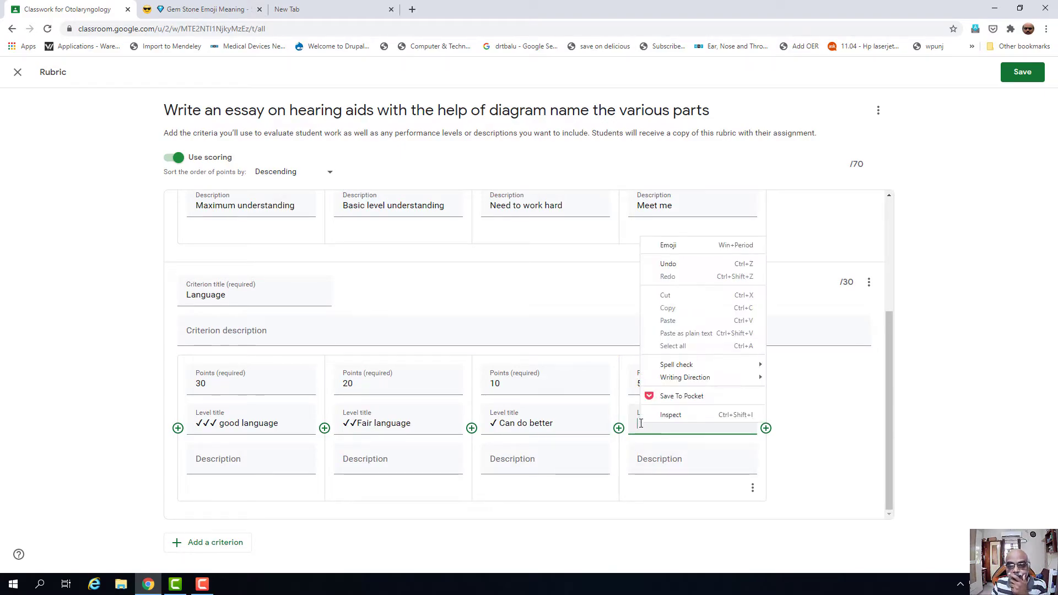
click(715, 248)
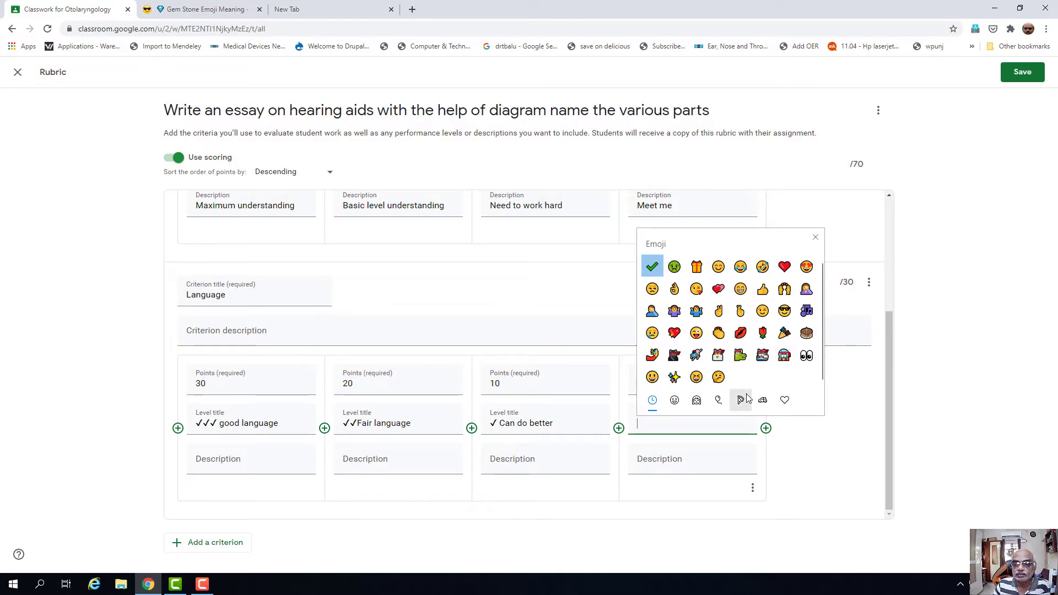
click(674, 266)
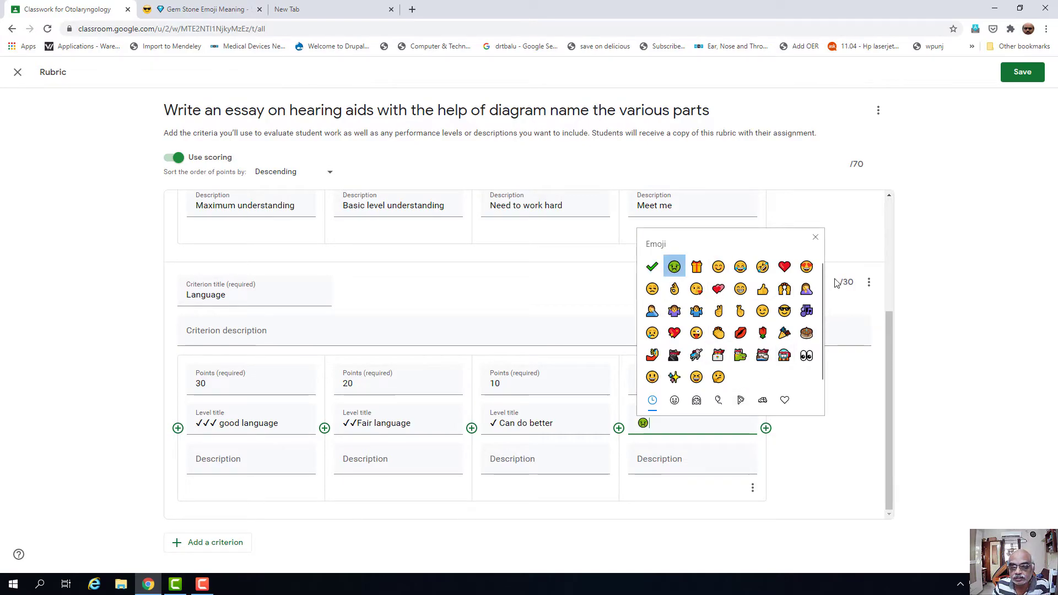
click(815, 237)
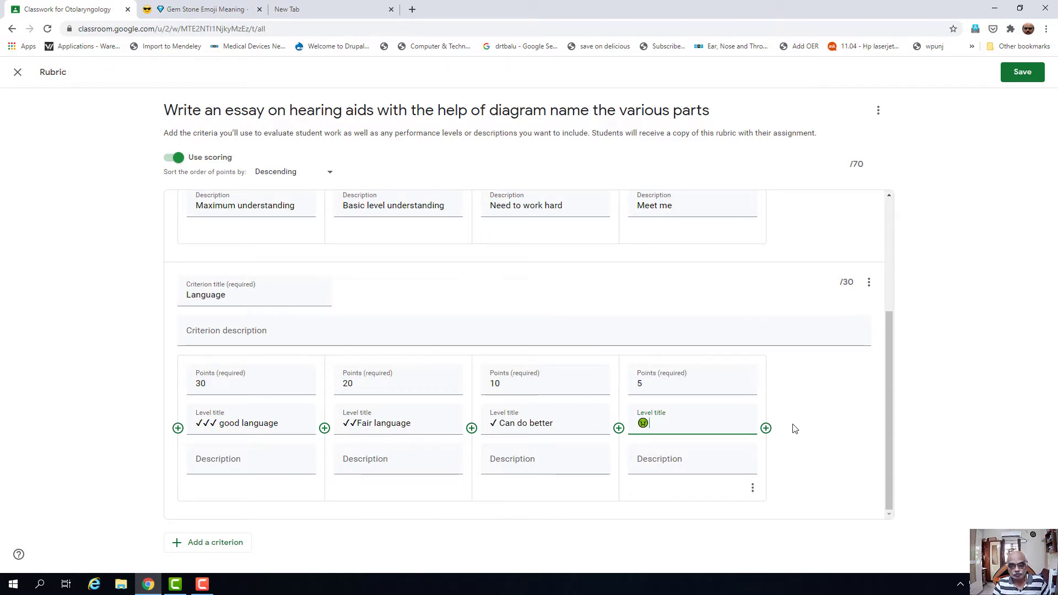
text(Need)
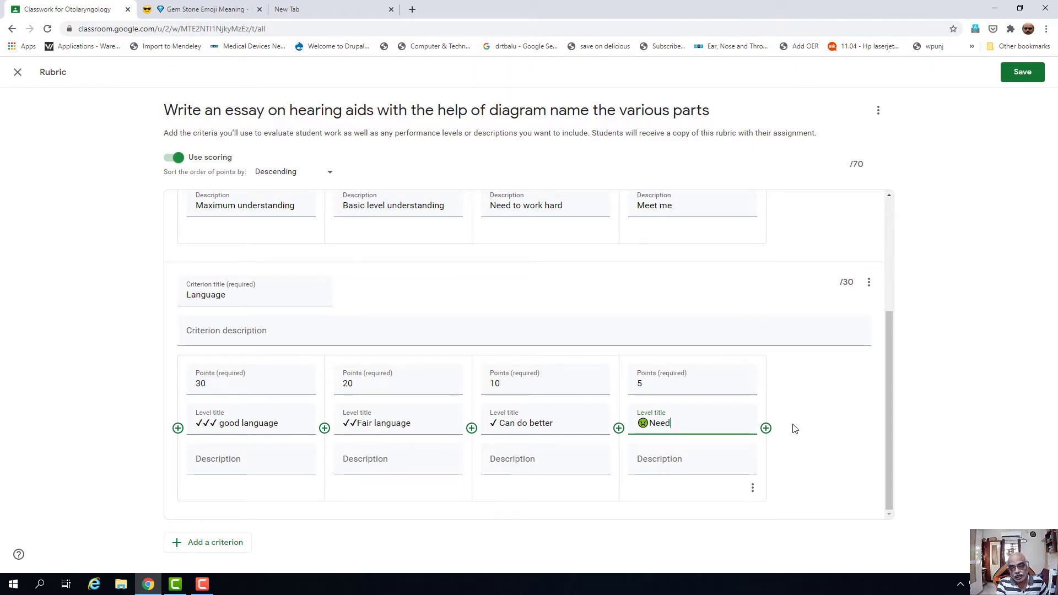
text( to work hard)
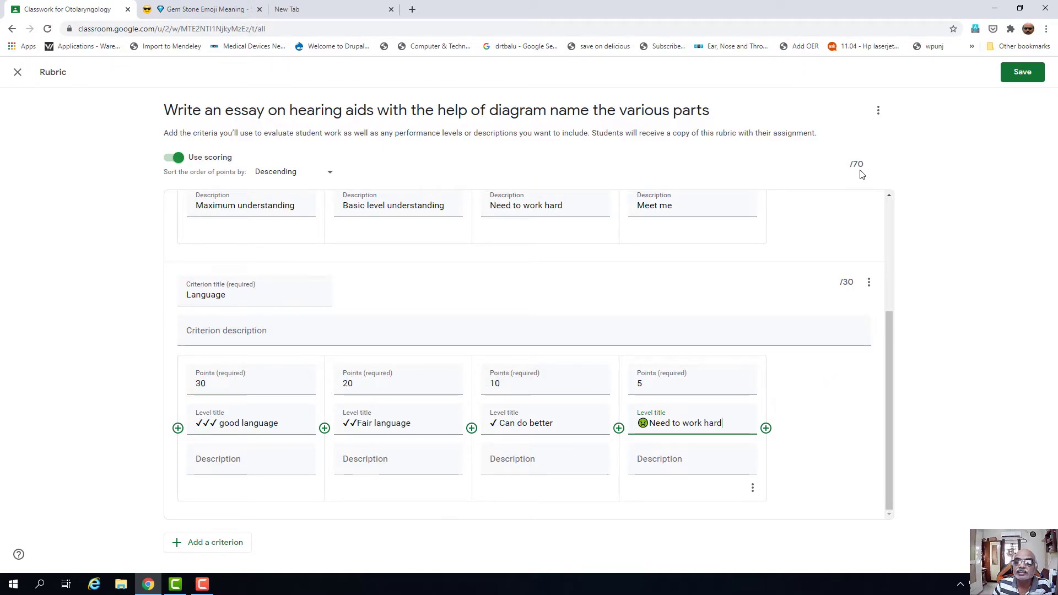
Add a third criterion to the rubric and title it "Illustration"
click(211, 548)
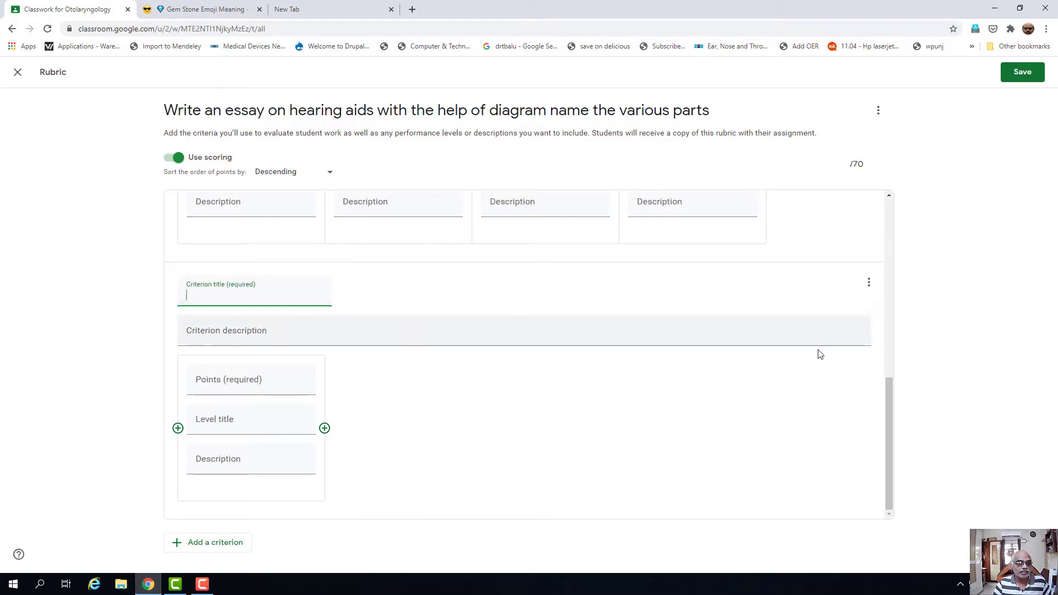
text(Illust)
key(BackSpace)
key(BackSpace)
key(BackSpace)
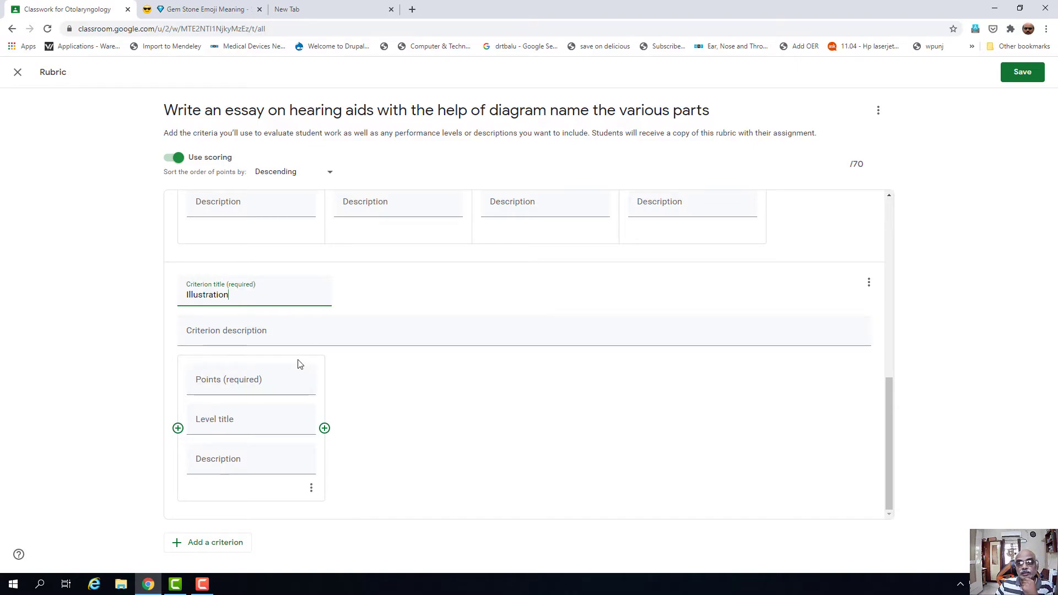
Set the Illustration criterion's first level to 30 points and title it with three check mark emojis followed by "Good diagram"
click(271, 381)
text(30)
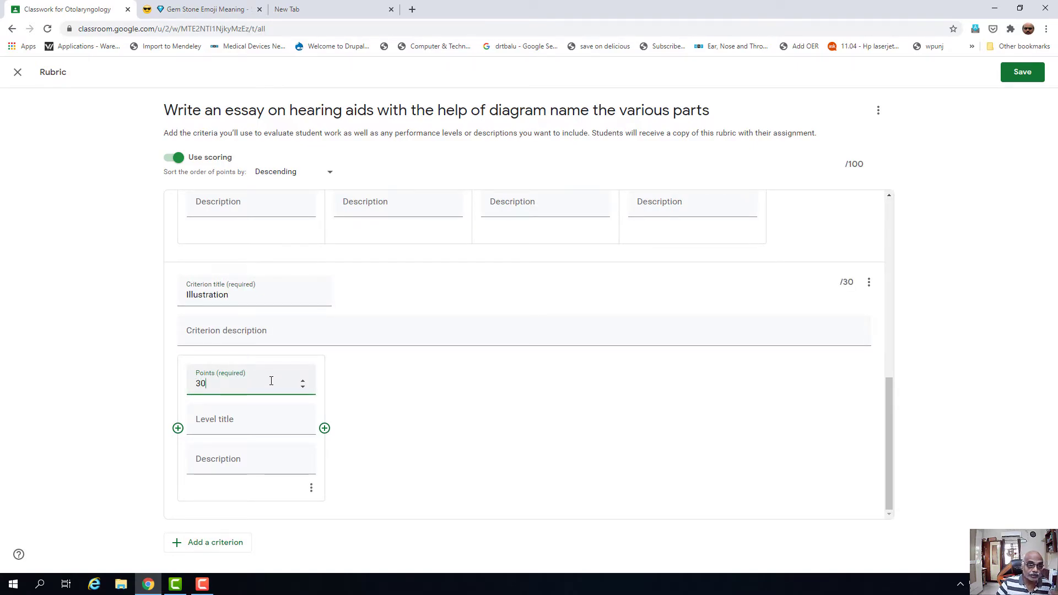
click(258, 420)
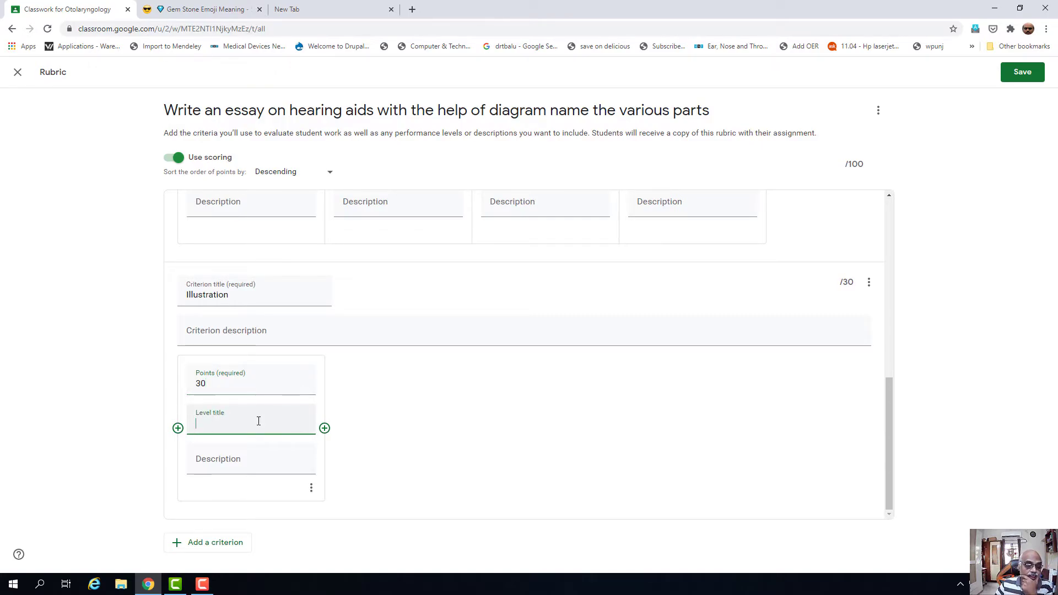
right_click(203, 427)
click(245, 248)
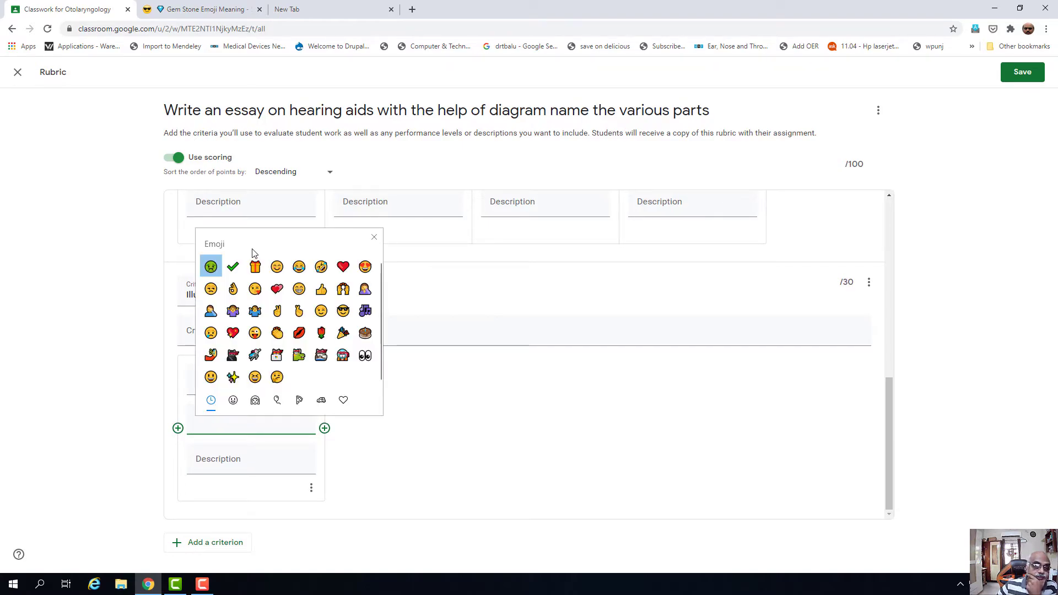
click(232, 268)
click(233, 267)
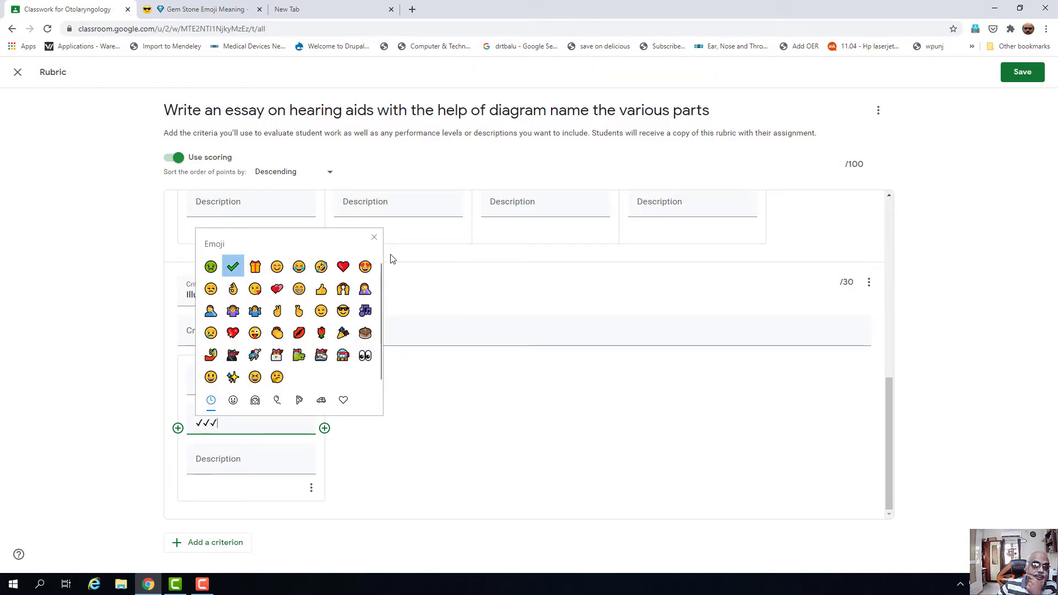
click(374, 237)
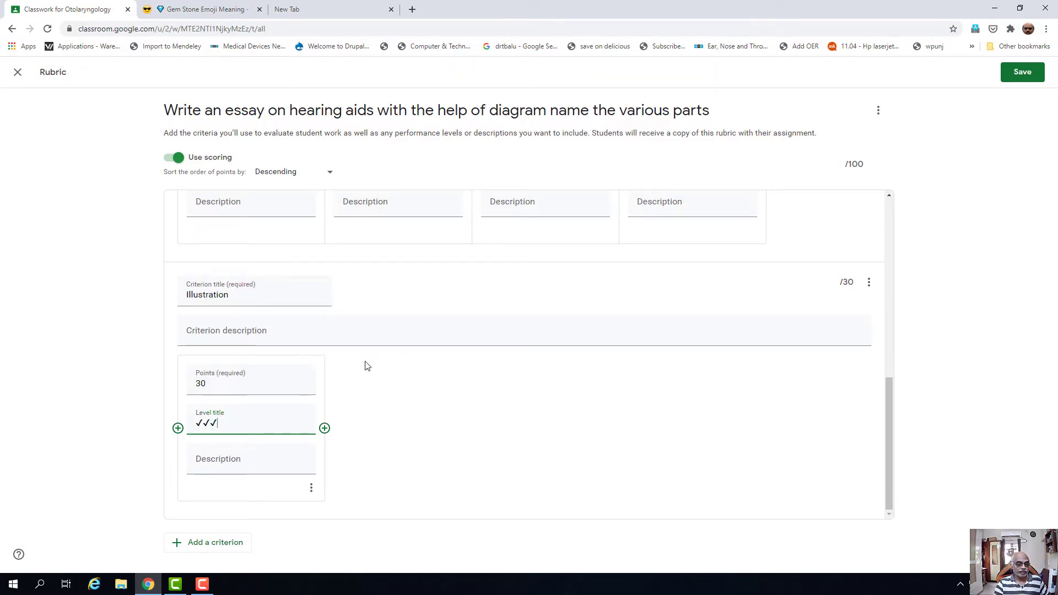
text(Goo)
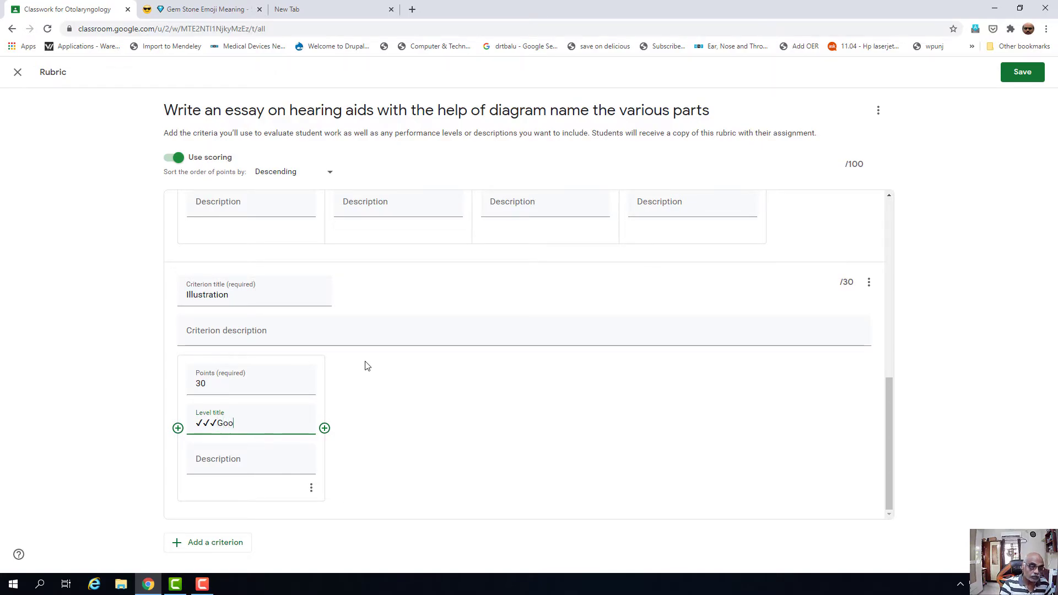
text(d diagram)
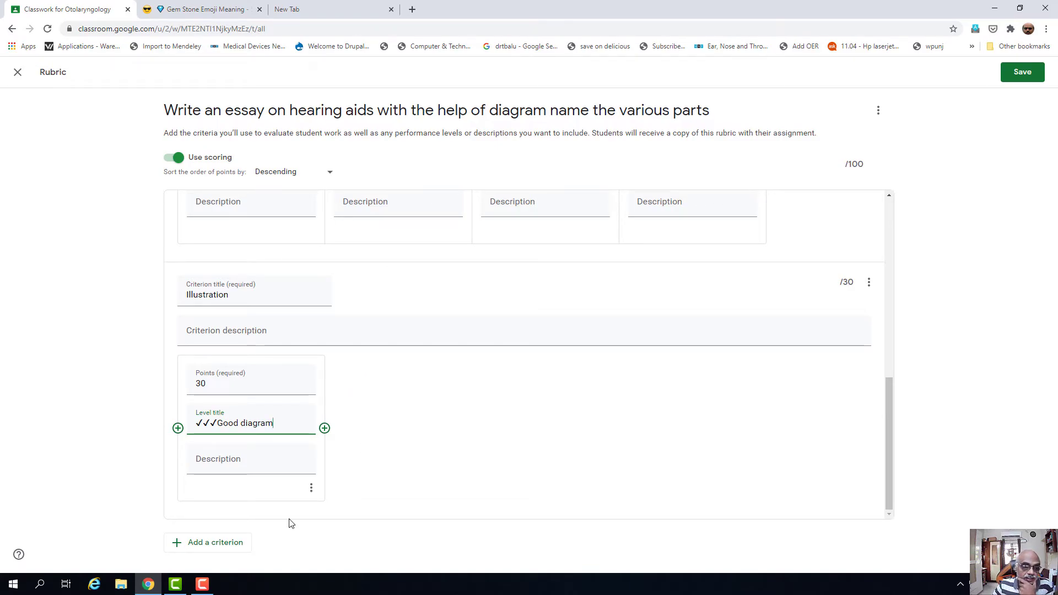
Add a 20-point level after the Illustration criterion's 30-point level and title it with two check mark emojis followed by "Fair diagram"
click(325, 429)
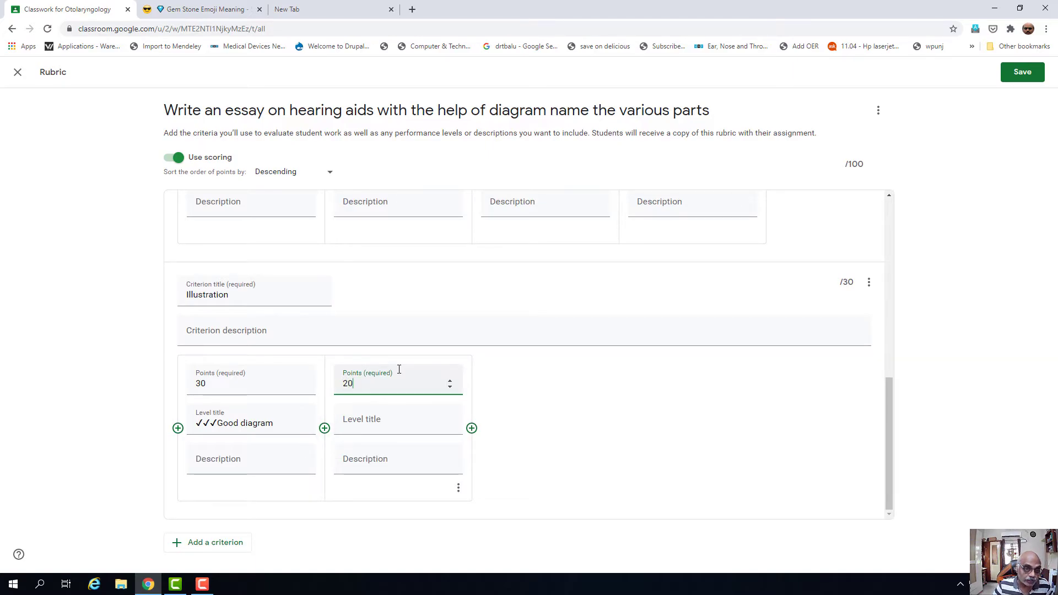
click(353, 420)
right_click(358, 420)
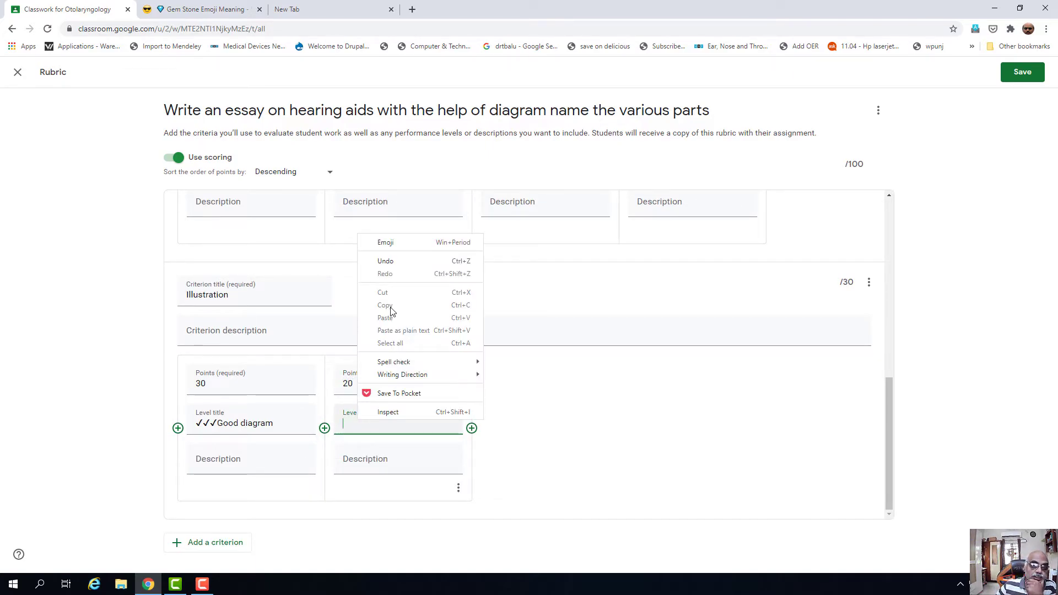
click(388, 243)
click(358, 268)
click(358, 269)
click(521, 237)
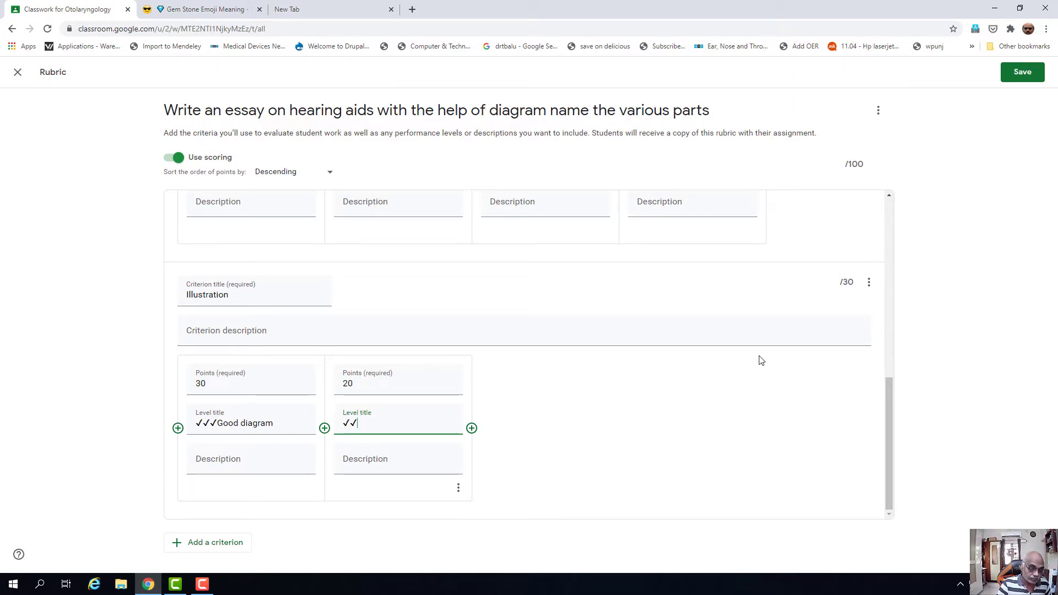
text(Fair diagram)
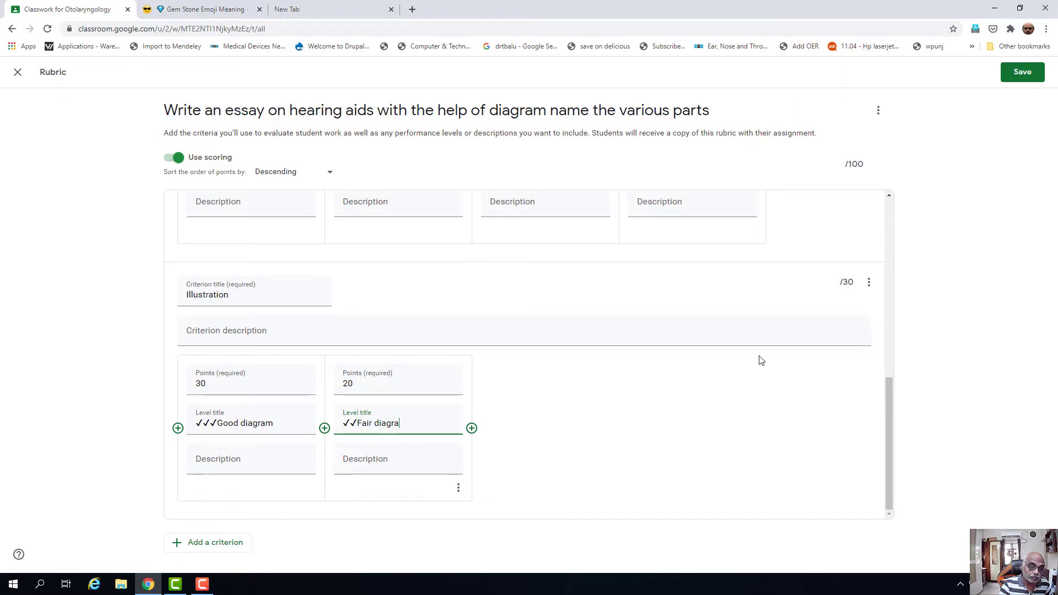
Add a 10-point level after the Illustration criterion's 20-point level and title it with one check mark emoji followed by "Can improve"
click(471, 428)
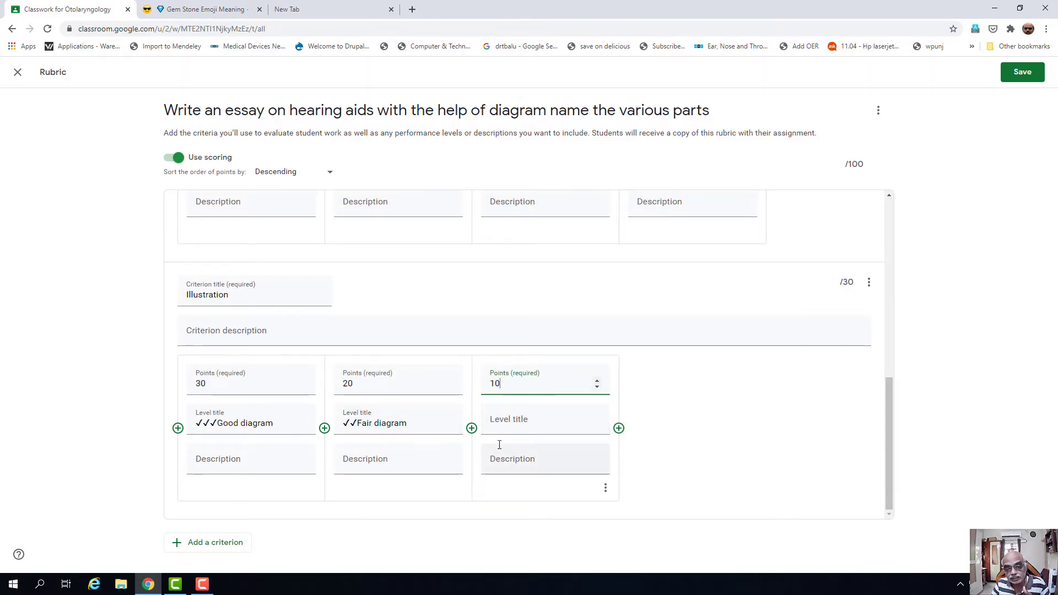
click(521, 419)
right_click(523, 420)
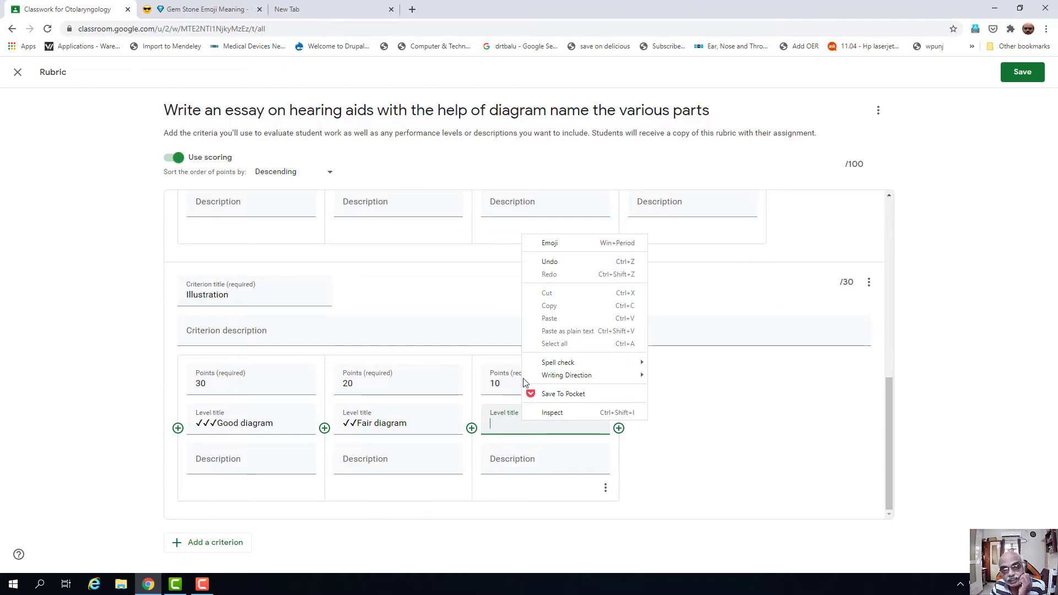
click(543, 241)
click(503, 268)
click(668, 237)
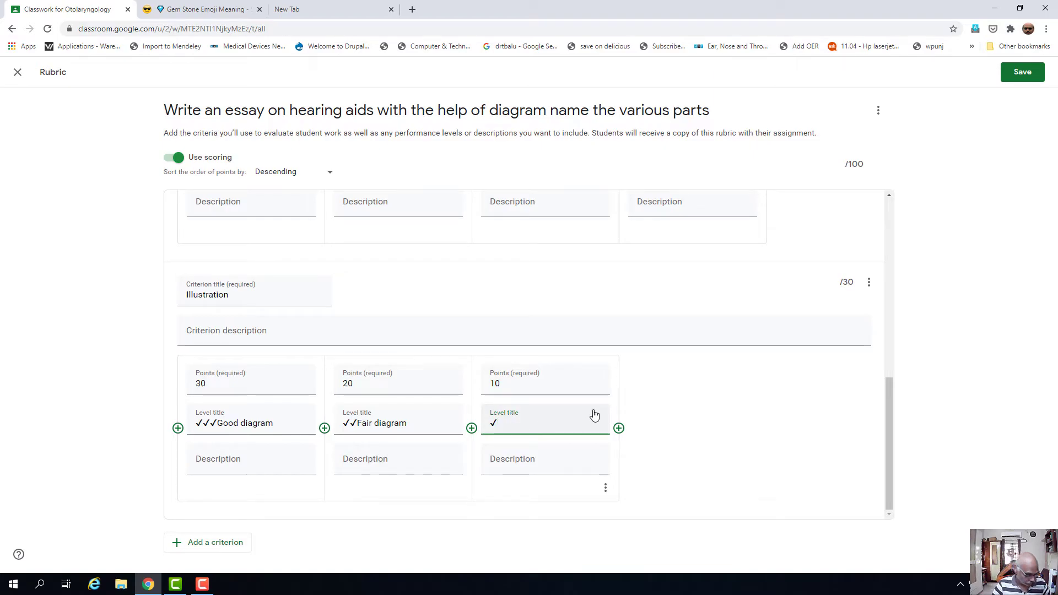
text(Can improve)
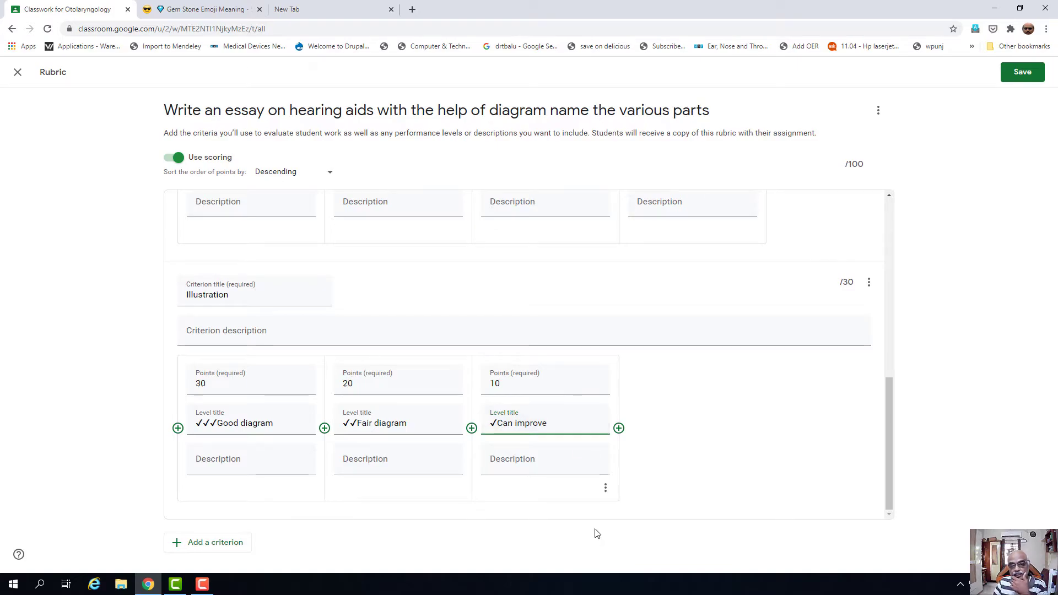
Add a 5-point level after the Illustration criterion's 10-point level and title it with a green nauseated face emoji followed by "Need to buck up"
click(618, 428)
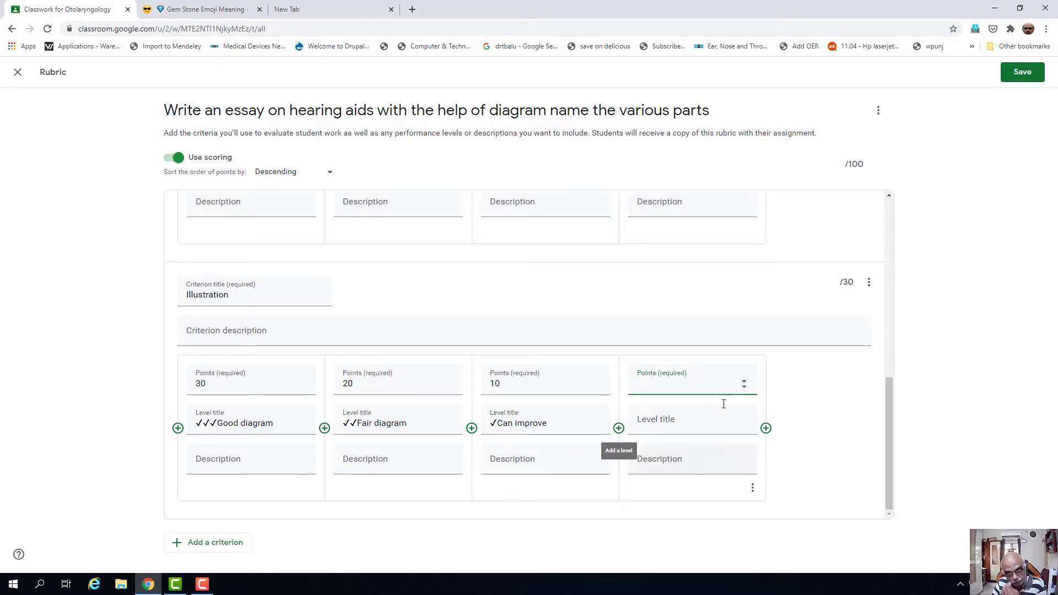
text(5)
click(685, 421)
right_click(685, 425)
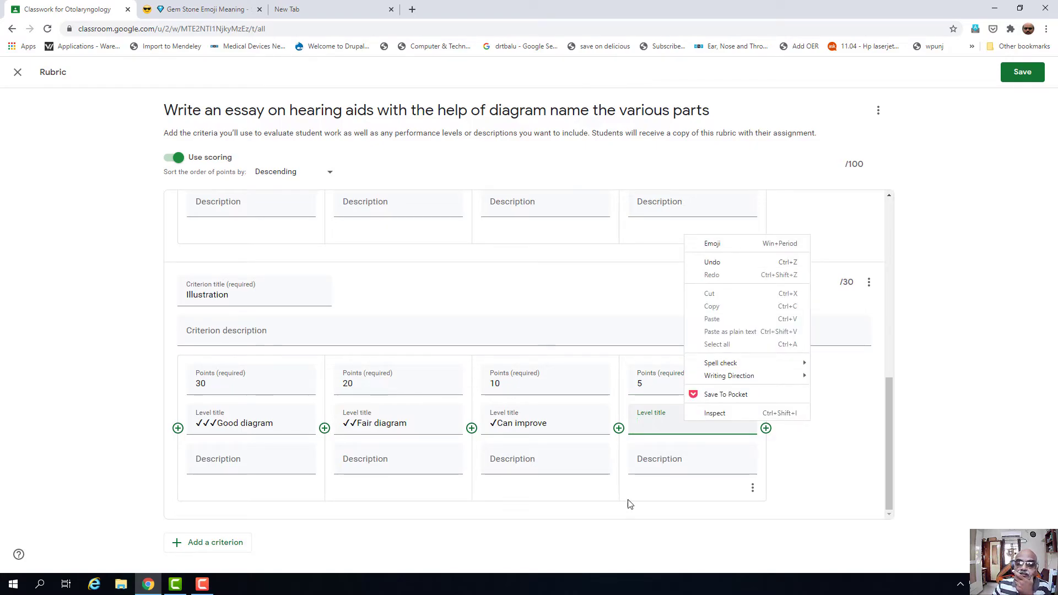
click(653, 424)
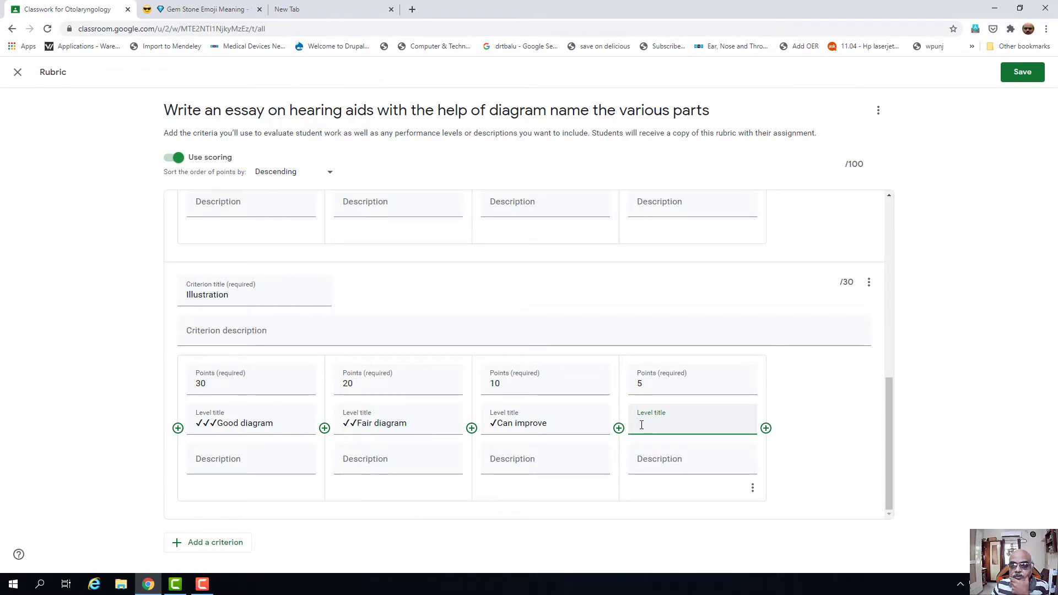
right_click(641, 425)
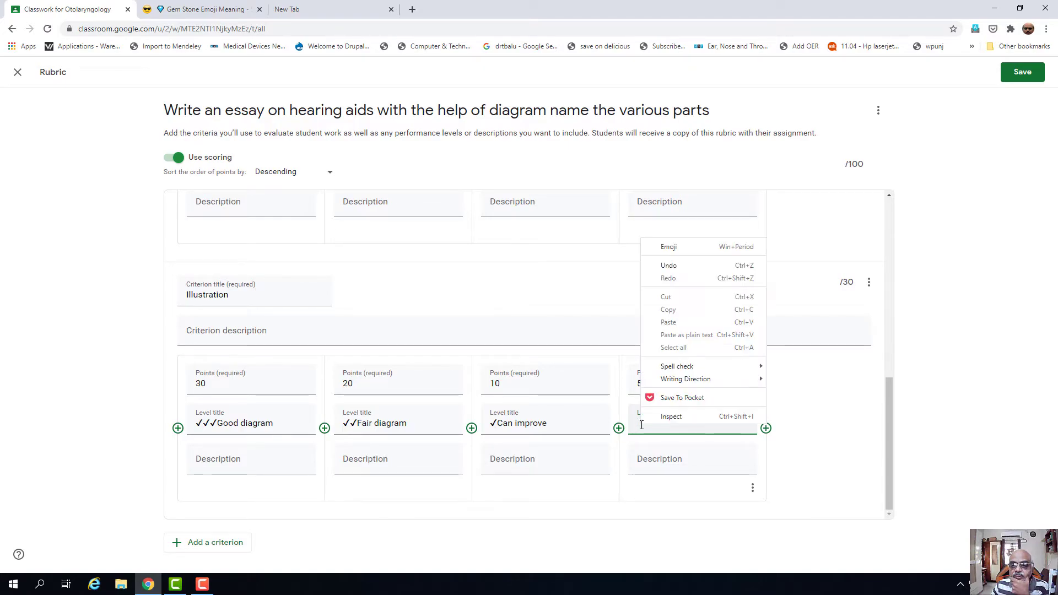
click(663, 243)
click(674, 266)
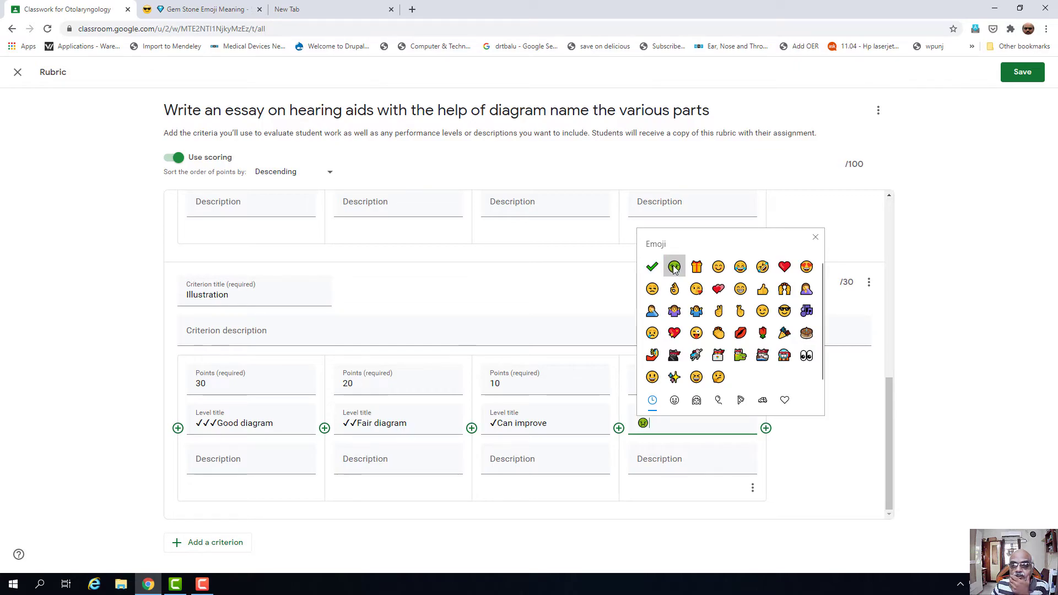
click(816, 237)
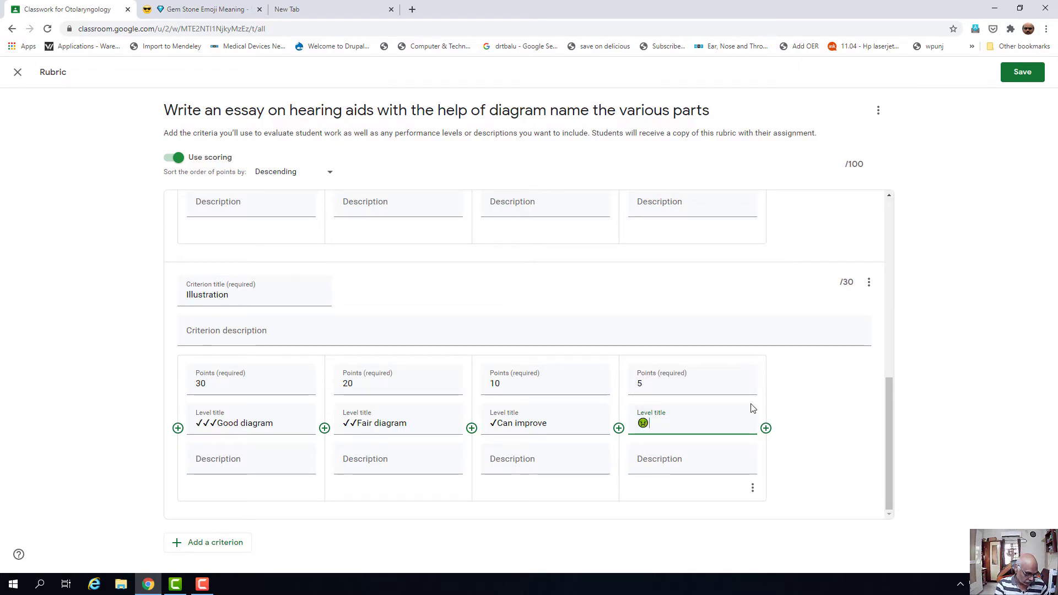
text(Need to buck up)
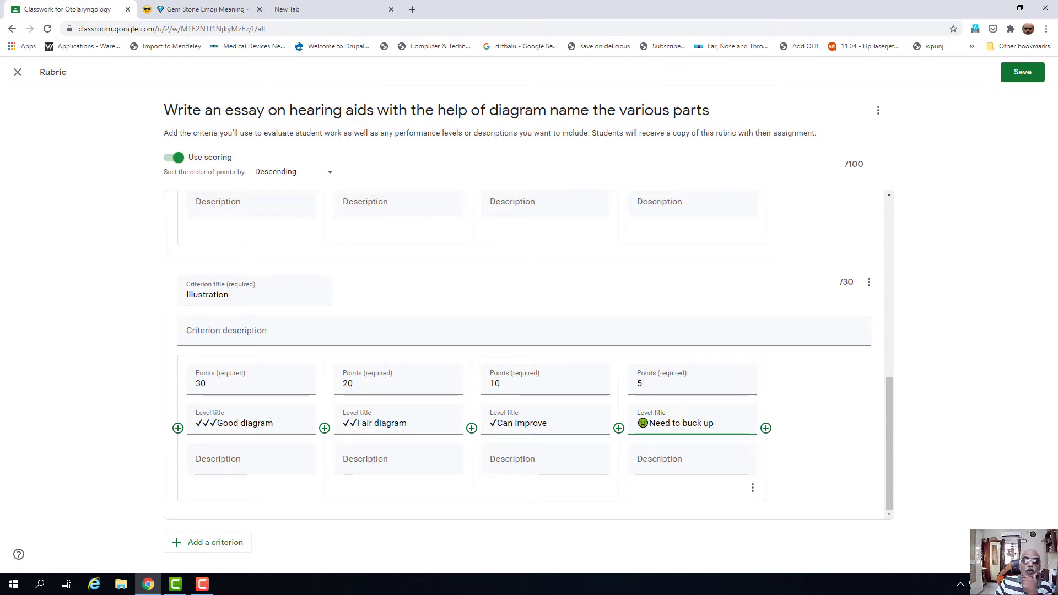
Review the rubric's criteria and their levels from the subject understanding criterion through Illustration
drag(885, 492, 896, 275)
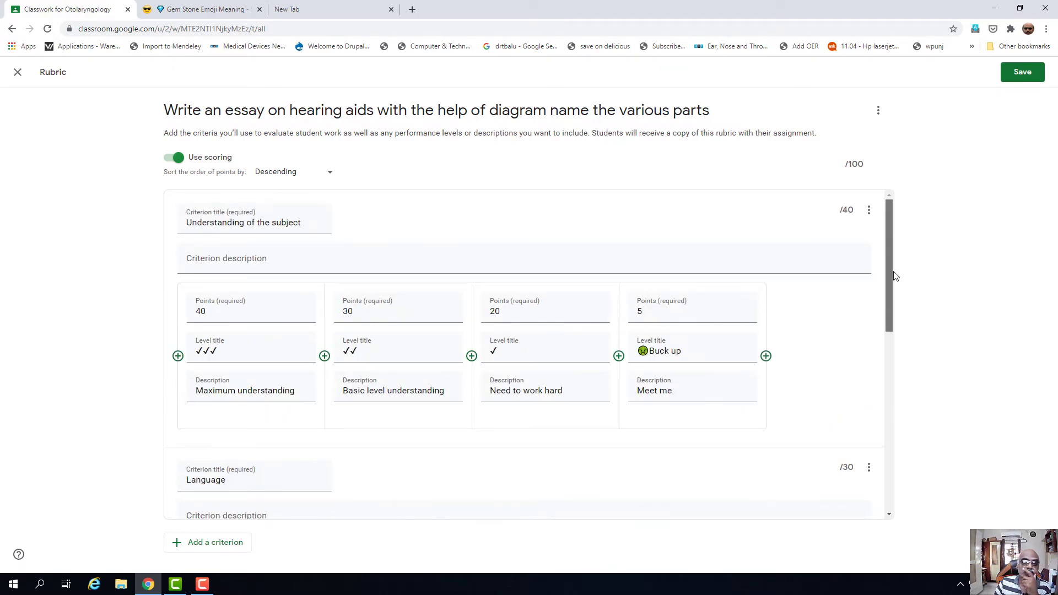
drag(888, 312, 867, 503)
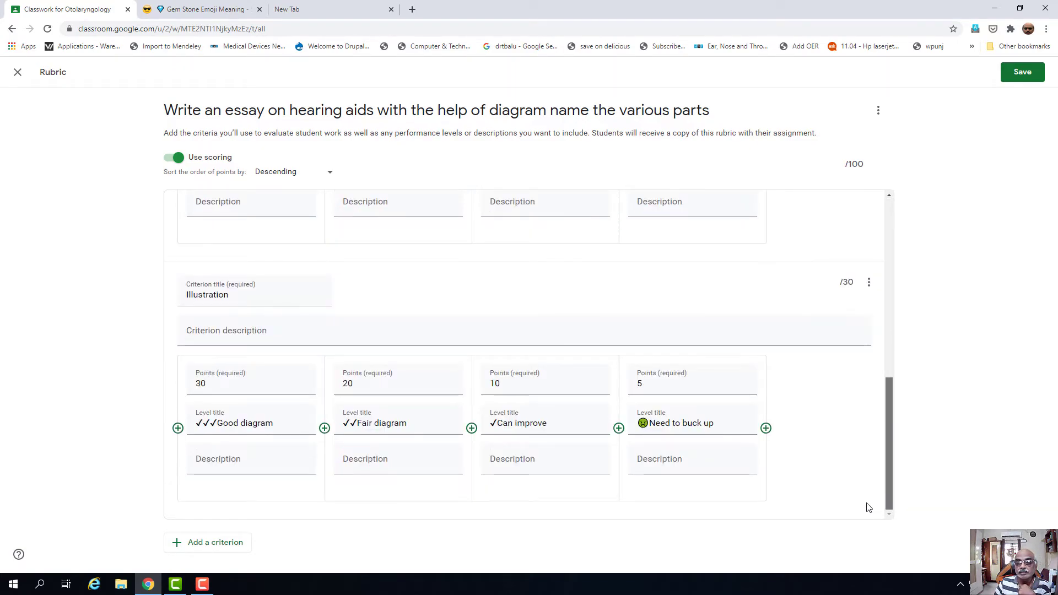
drag(869, 422, 867, 220)
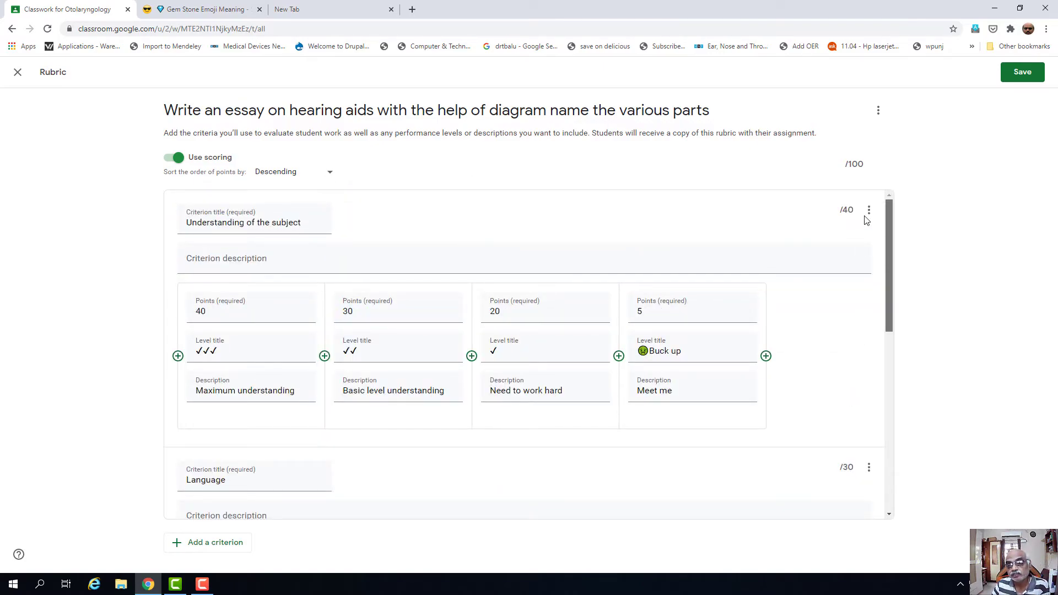
drag(867, 221, 878, 242)
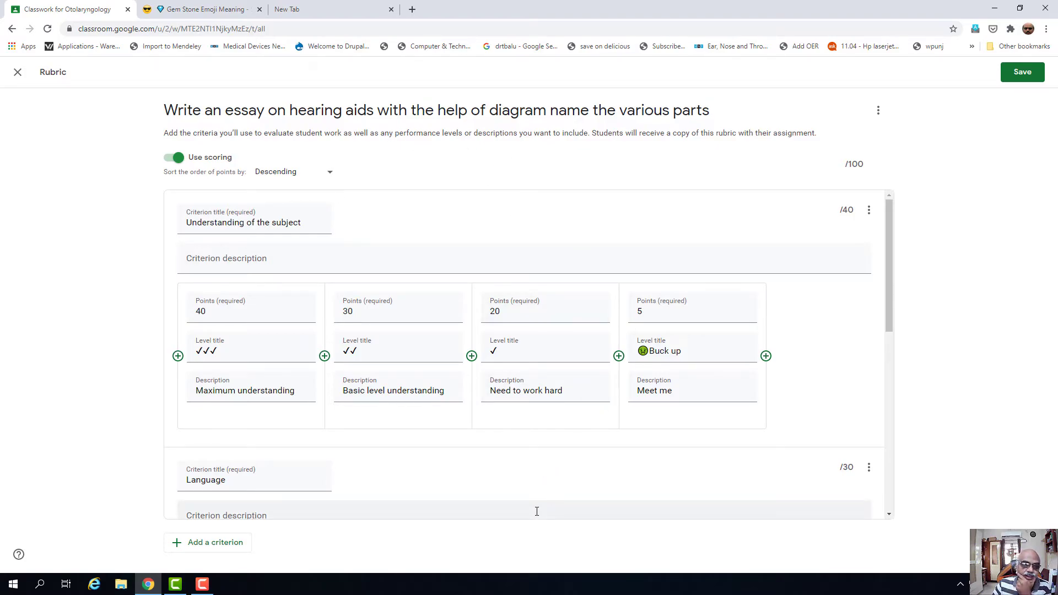
Save the three-criteria rubric and assign the hearing aids essay to the Otolaryngology class without the plagiarism check
click(1023, 72)
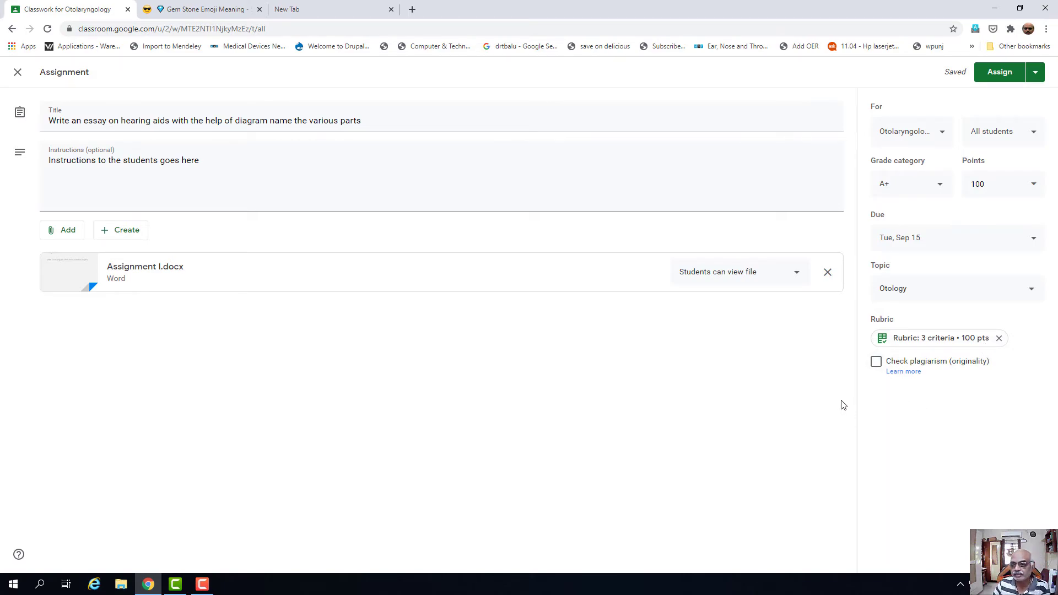
click(876, 362)
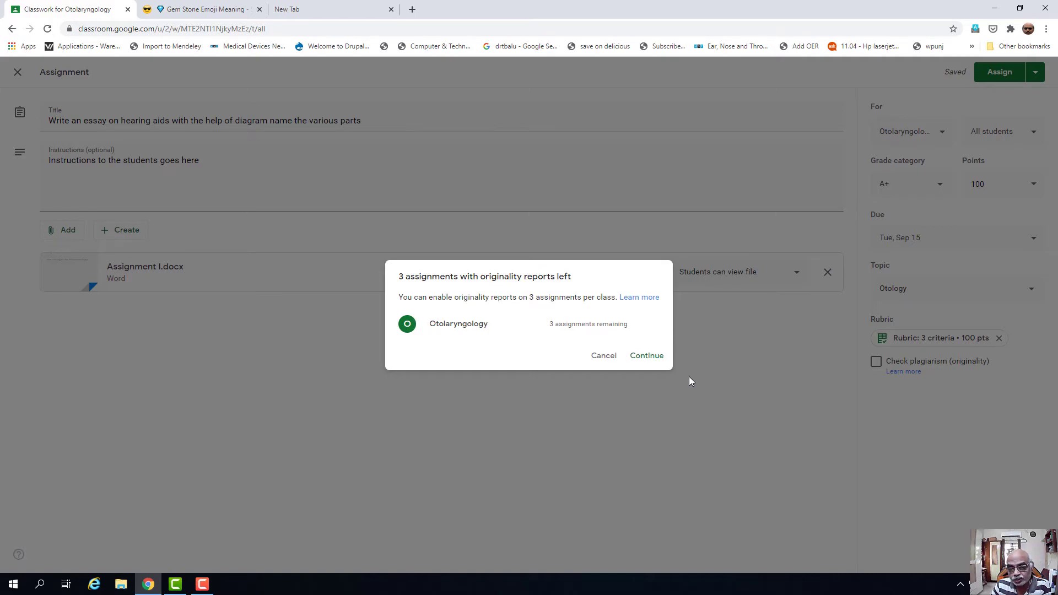
click(604, 357)
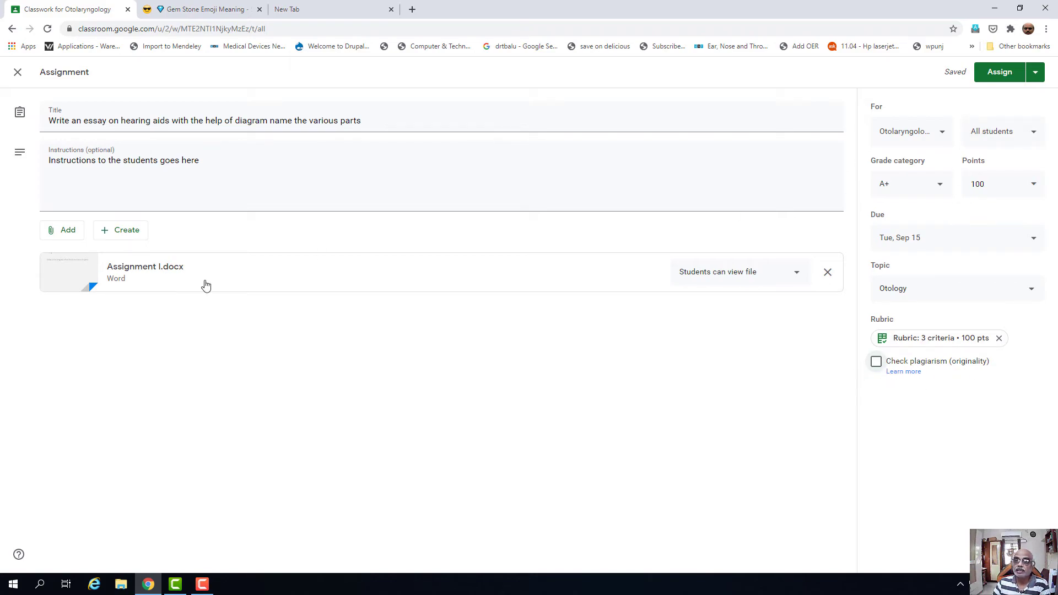
click(996, 72)
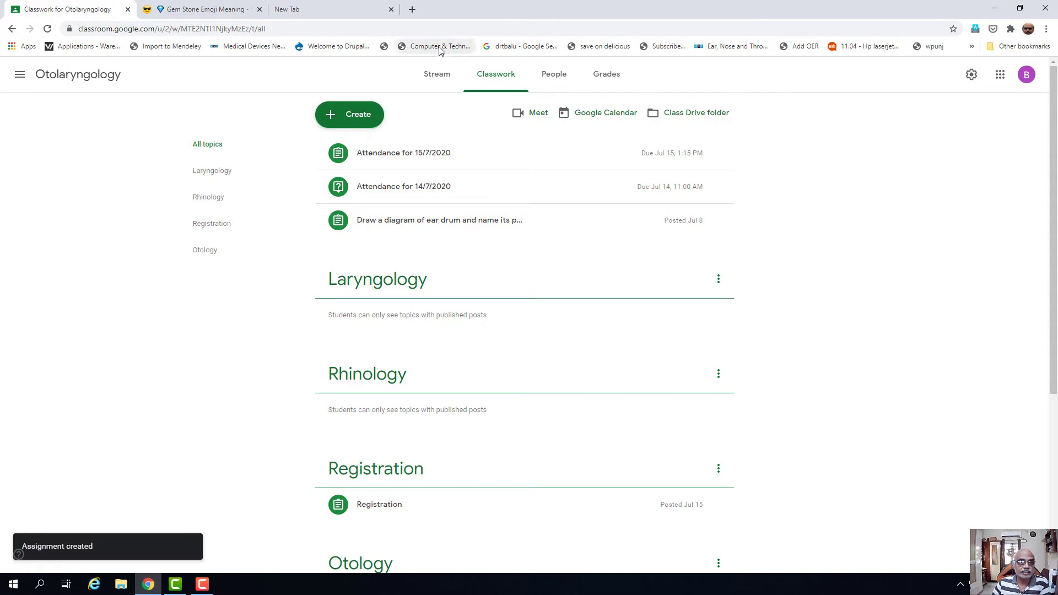
Find Gmail through a web search in the blank browser tab, open the inbox and refresh it
click(362, 12)
click(342, 27)
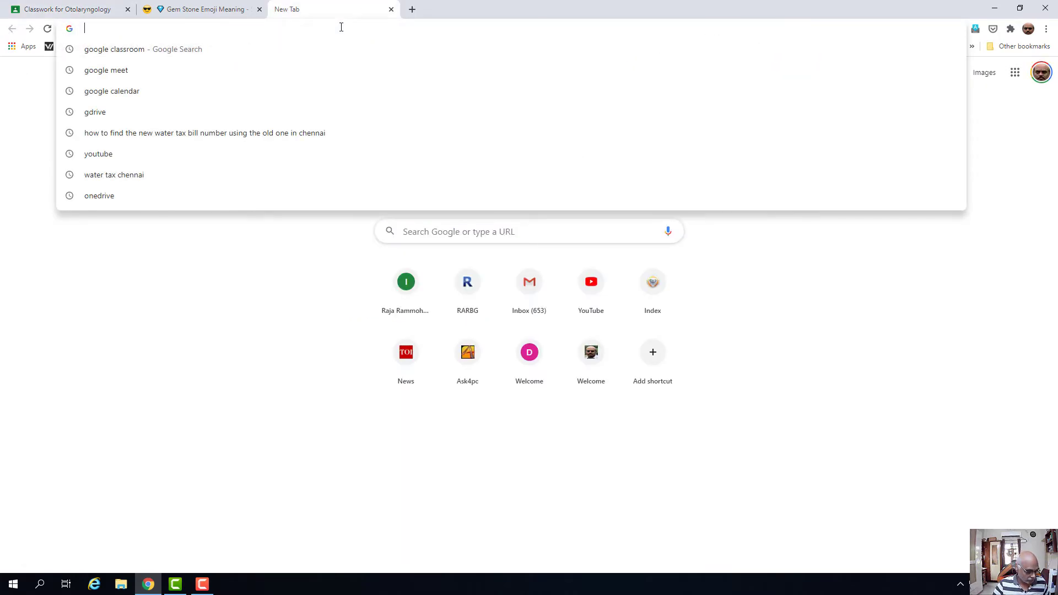
text(gmial)
key(Return)
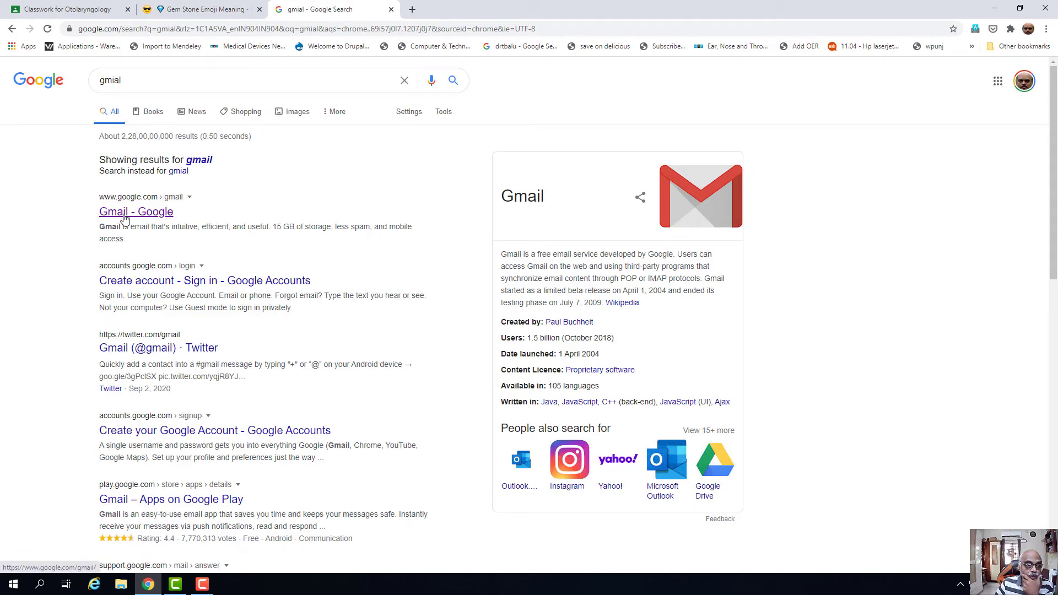
click(122, 220)
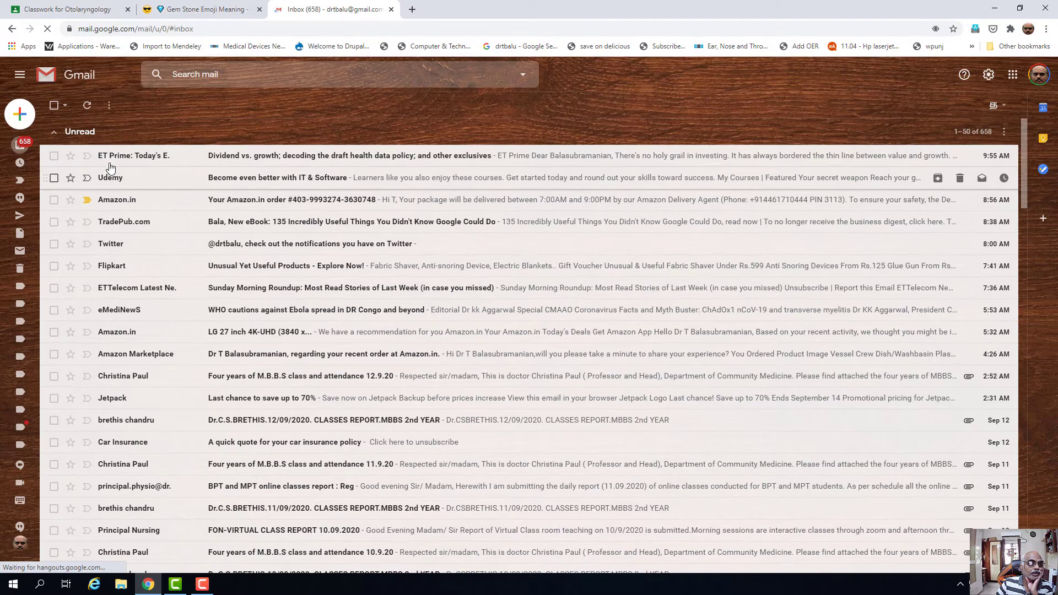
click(88, 105)
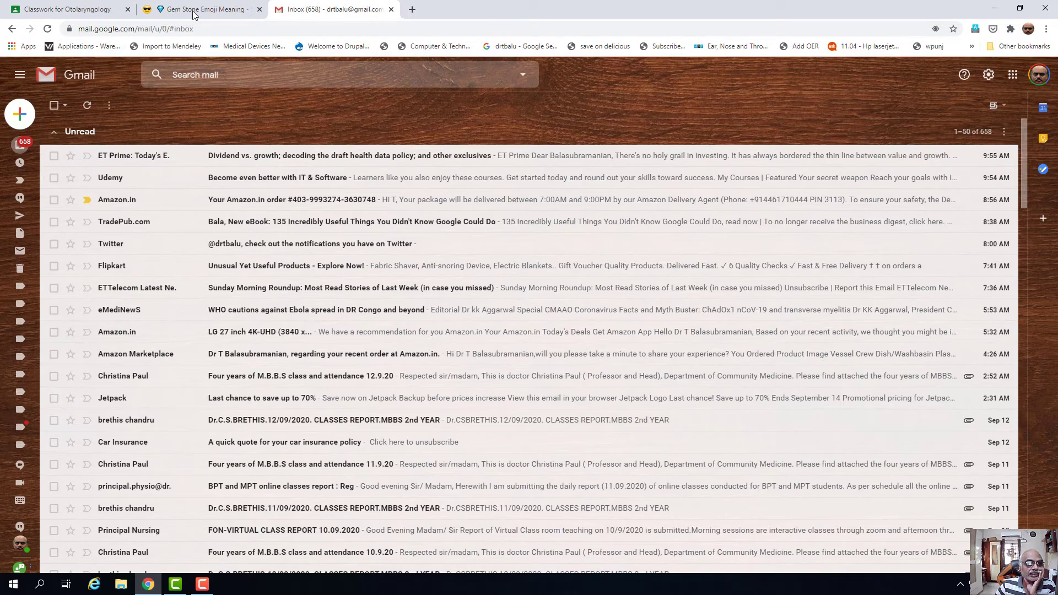
Check the signed-in accounts and the Otolaryngology class's teachers and students, and reload the Gmail inbox
click(72, 11)
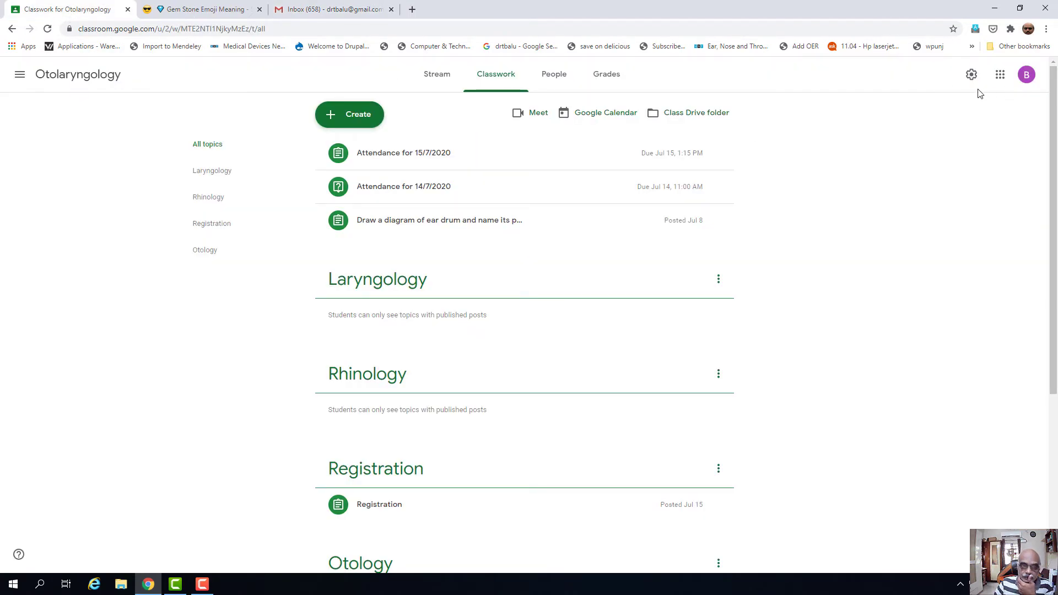
click(1027, 78)
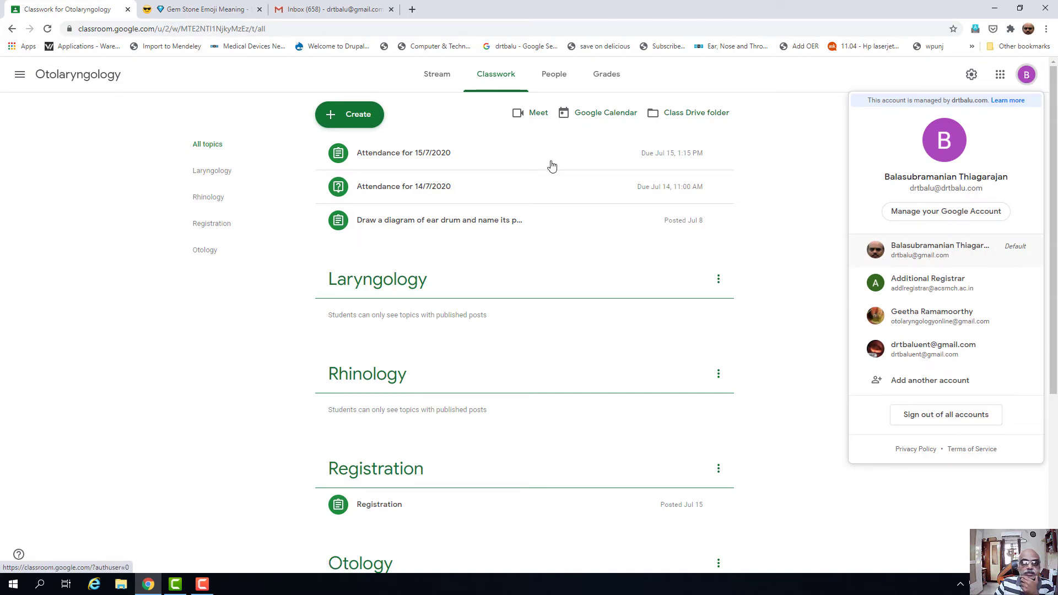
click(553, 75)
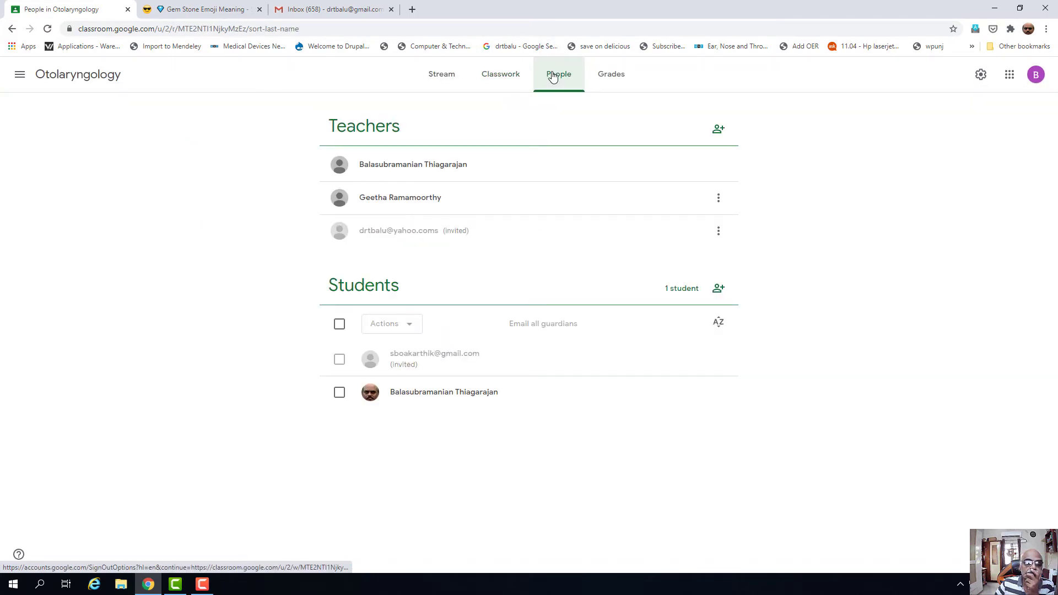
click(341, 11)
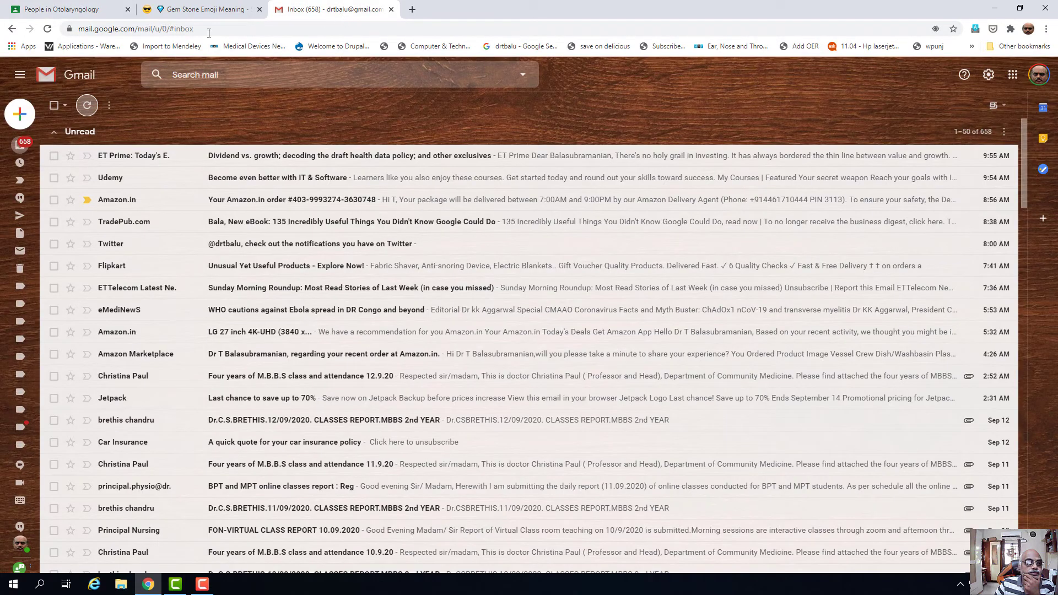
click(47, 29)
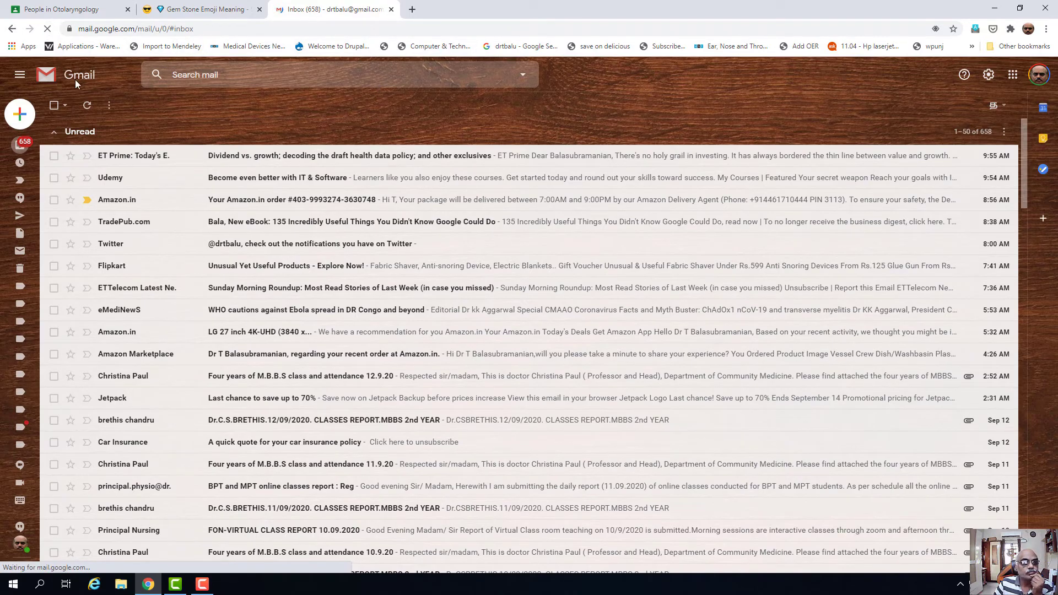
Switch Classroom to the default Google account, which is enrolled as a student, and open its Otolaryngology class with the hearing aids essay due
click(89, 8)
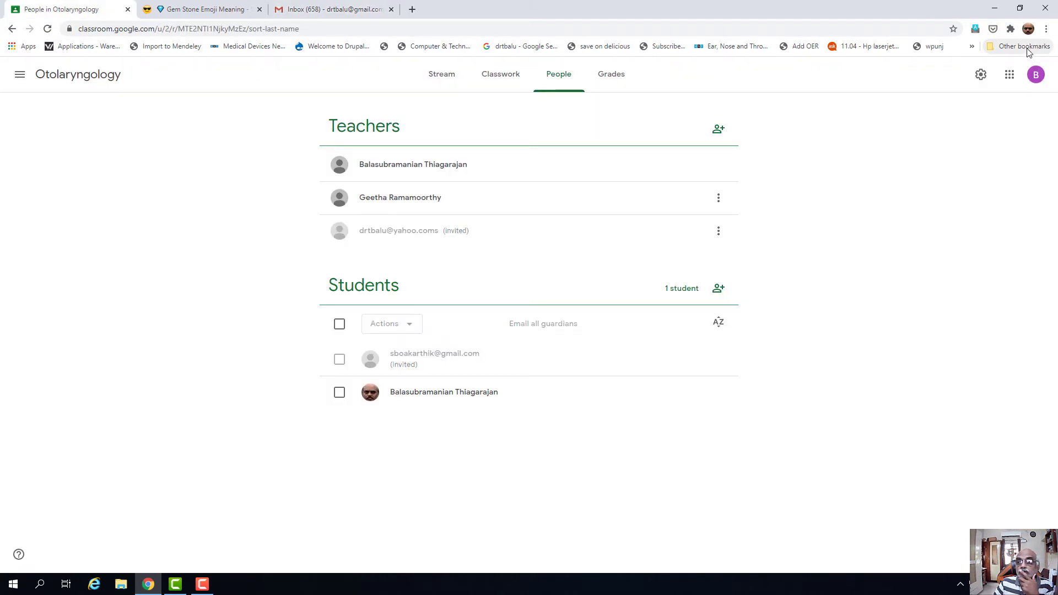
click(1037, 74)
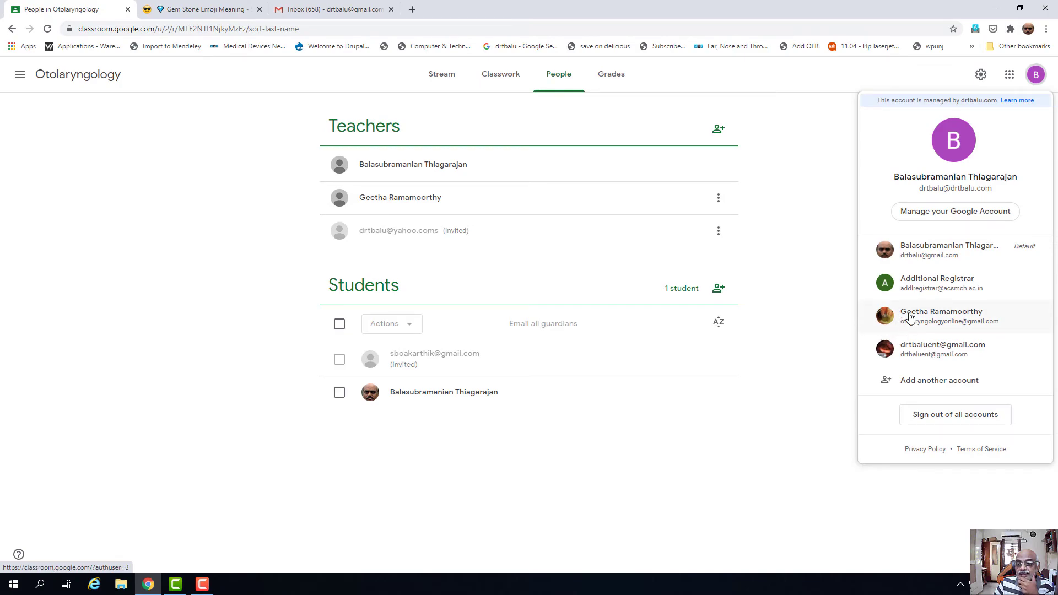
click(915, 251)
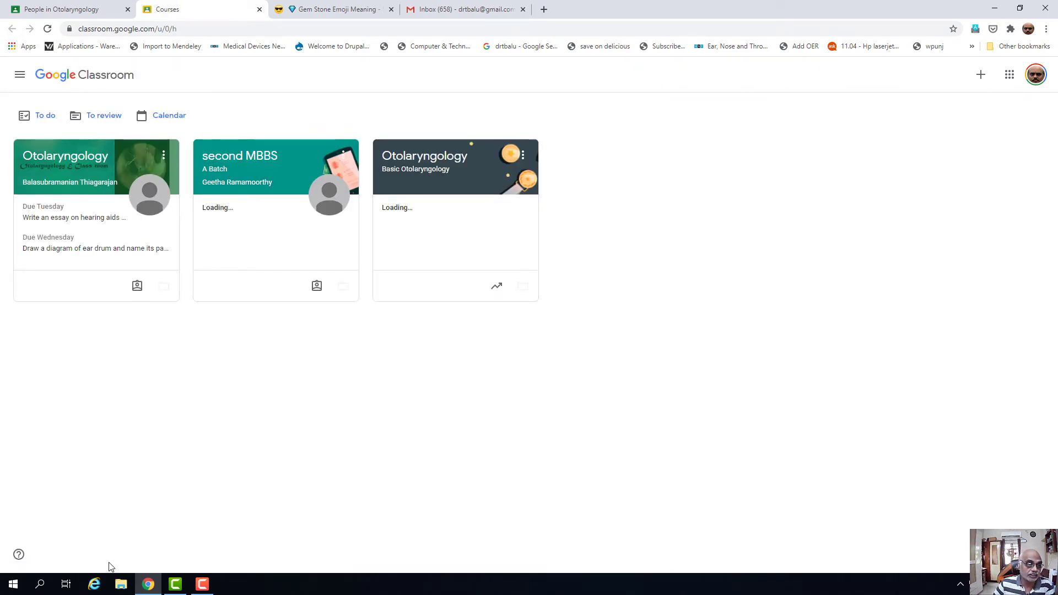
click(83, 181)
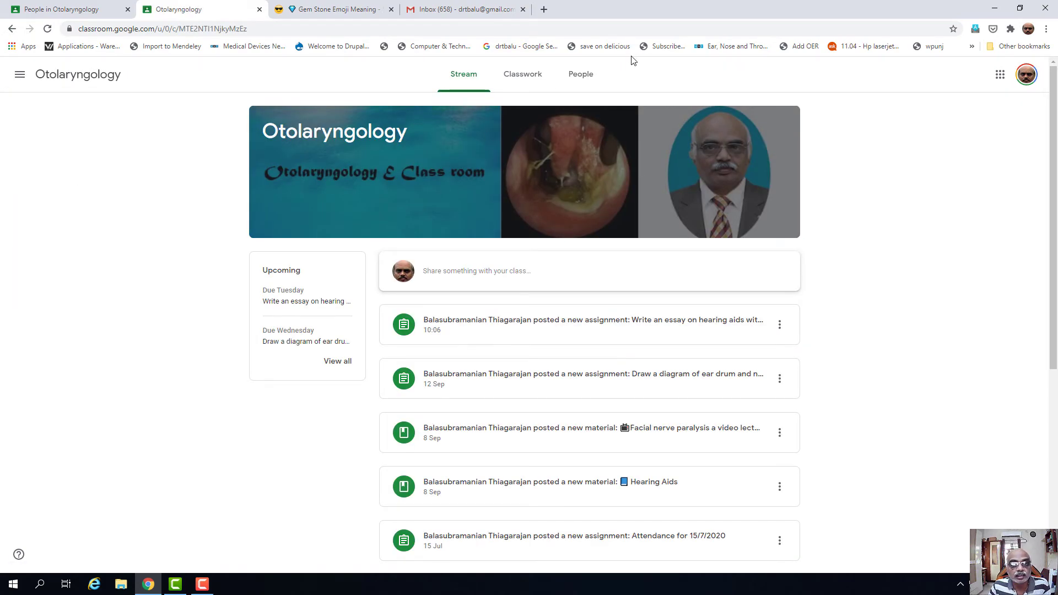
Open the hearing aids essay assignment from the upcoming work due Tuesday and dismiss the tip about adding files
click(530, 86)
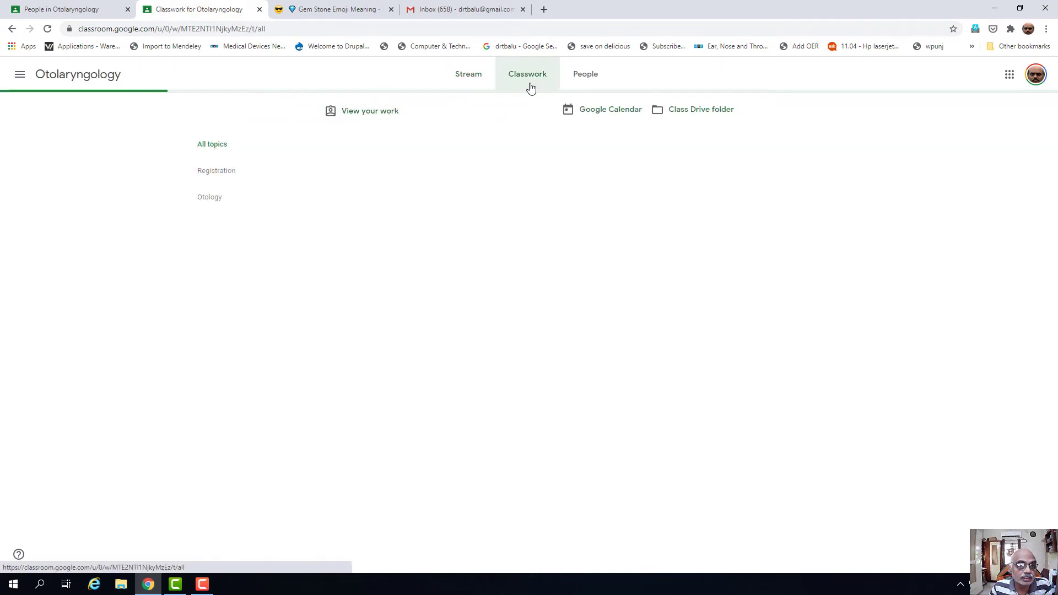
click(11, 32)
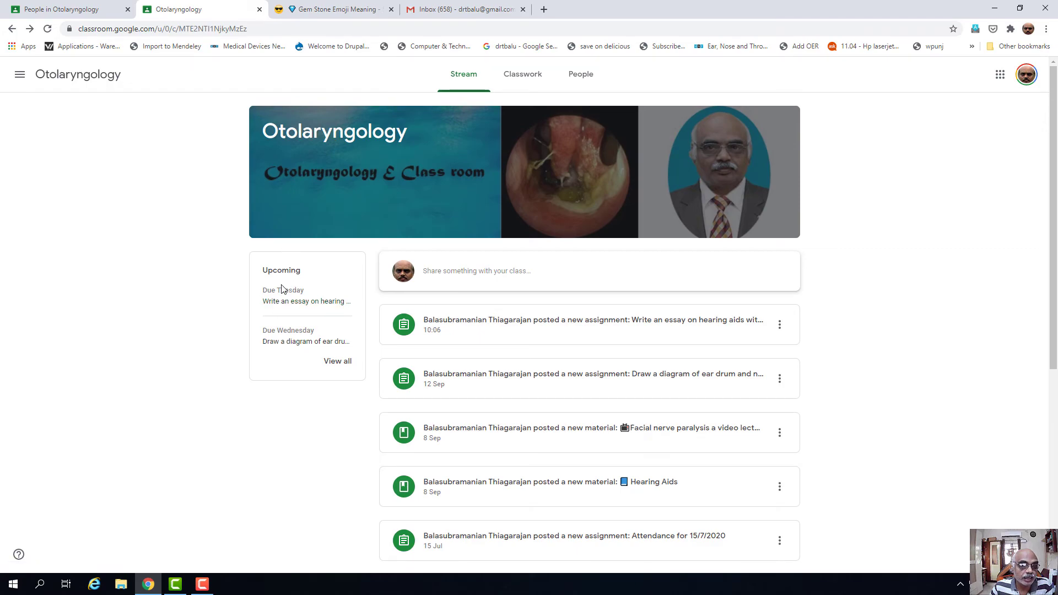
click(288, 301)
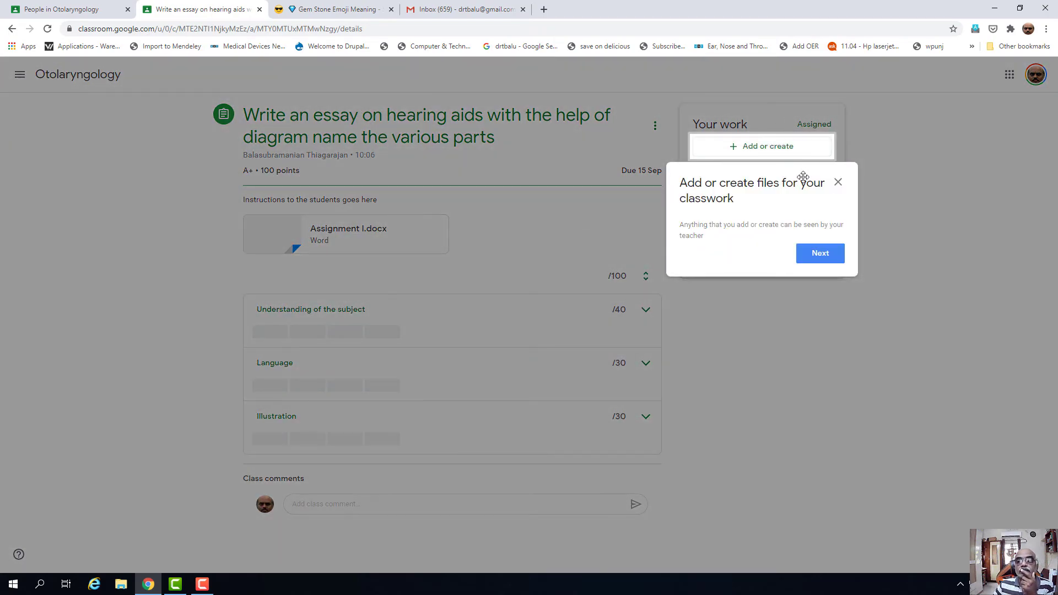
click(838, 183)
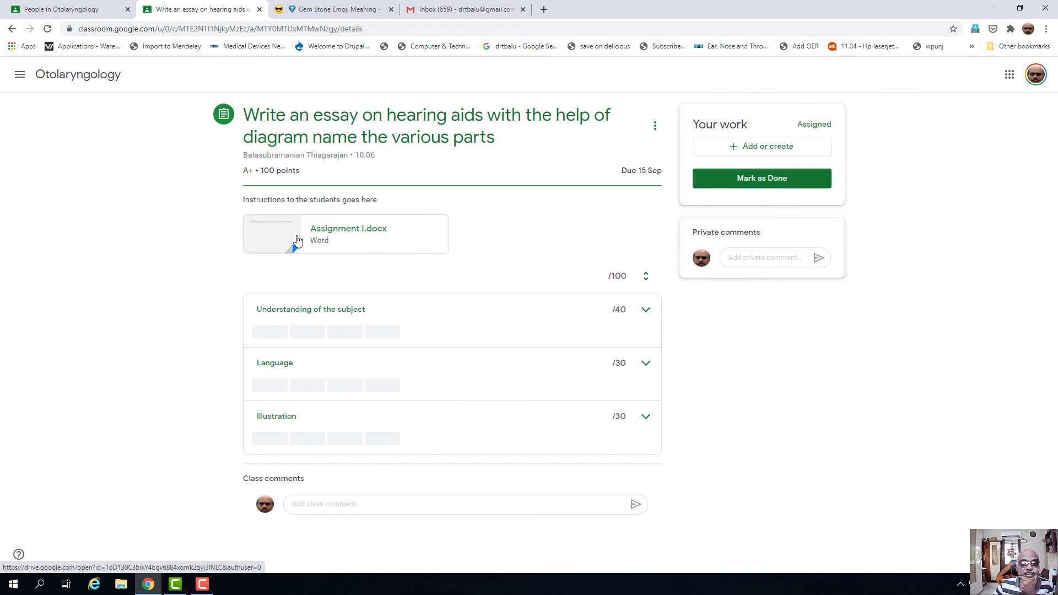
View the attached Assignment I.docx and return to the hearing aids essay assignment
click(297, 240)
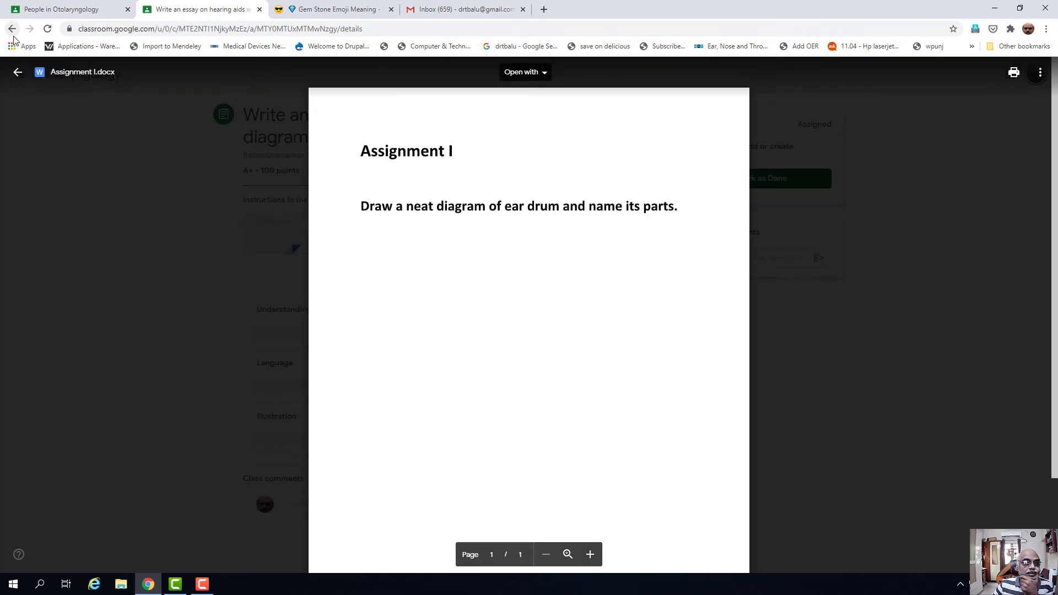
click(12, 30)
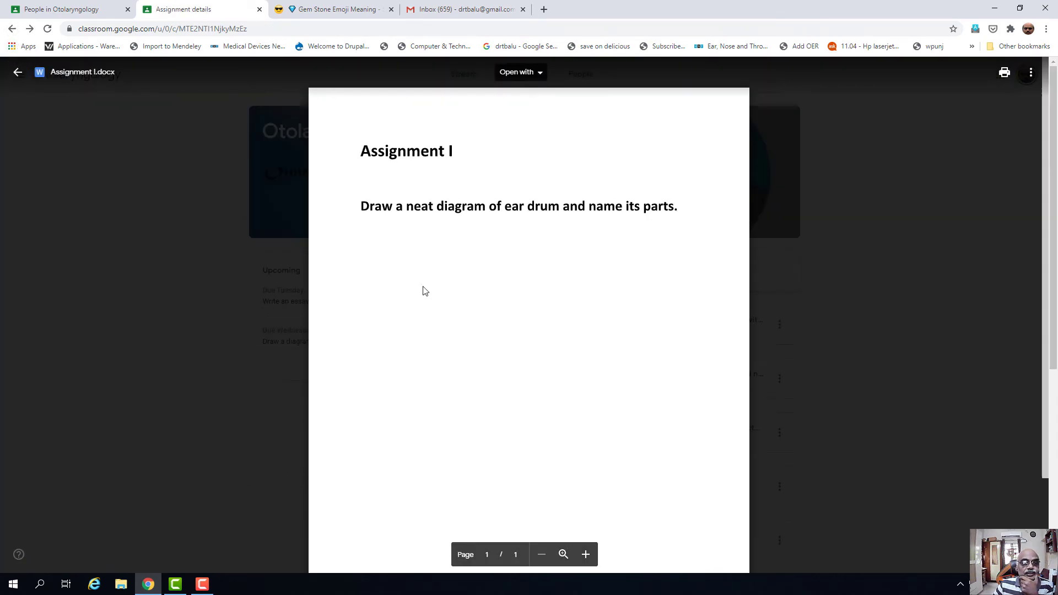
click(16, 72)
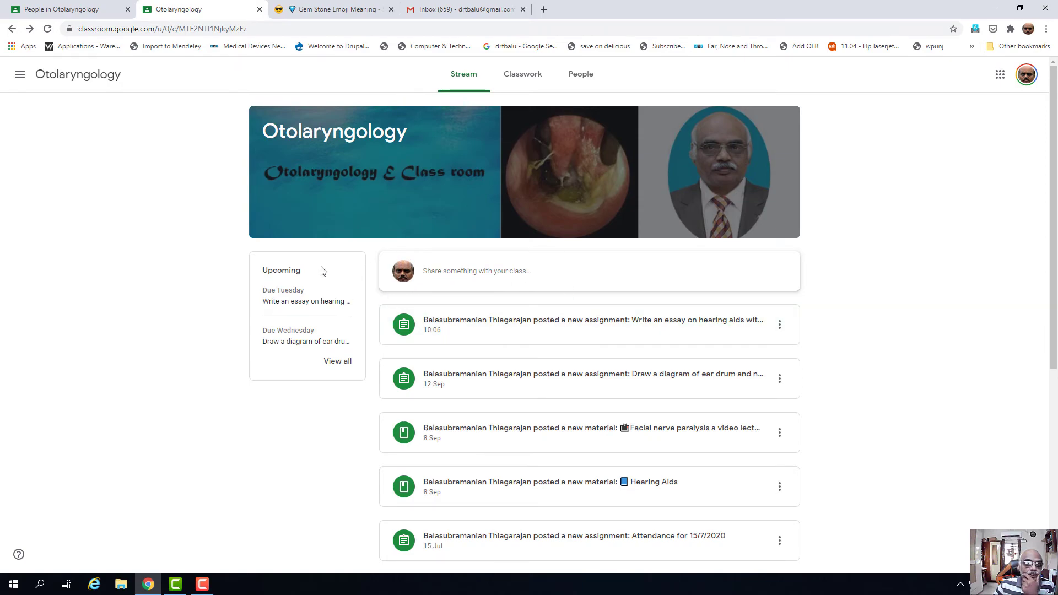
click(283, 301)
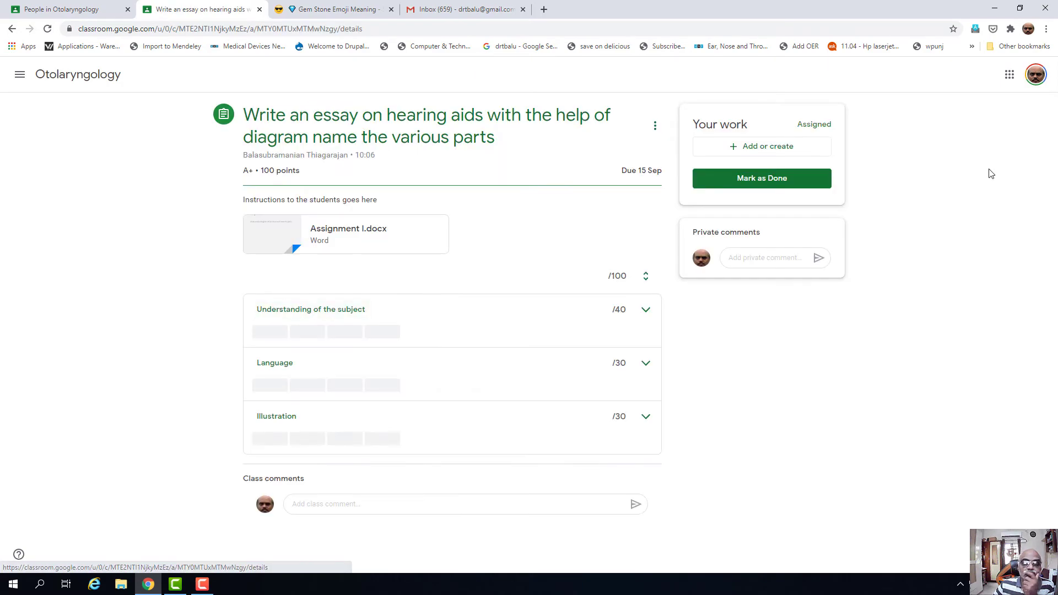
click(746, 148)
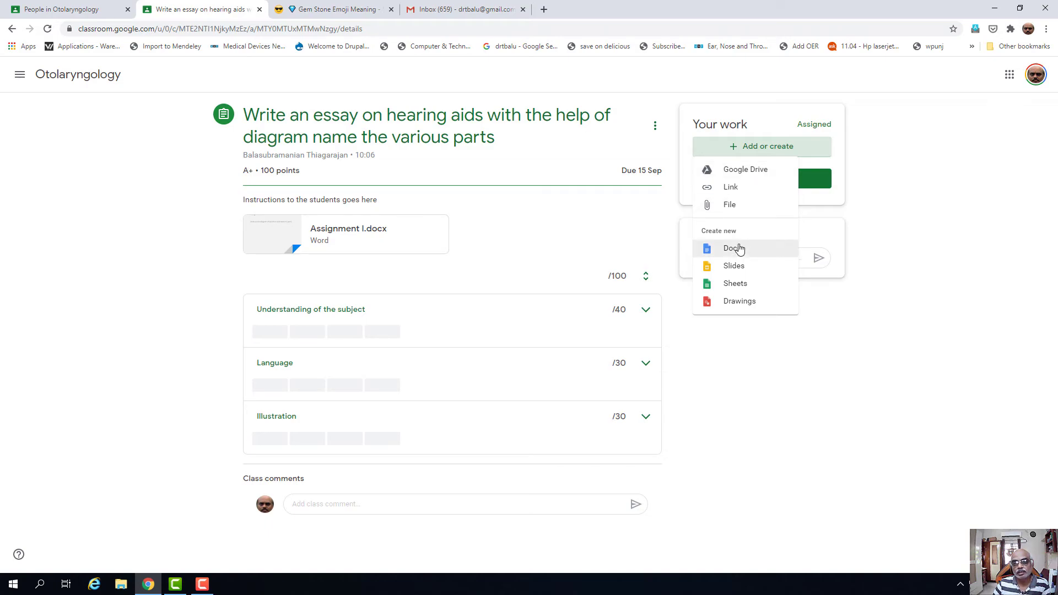
click(731, 206)
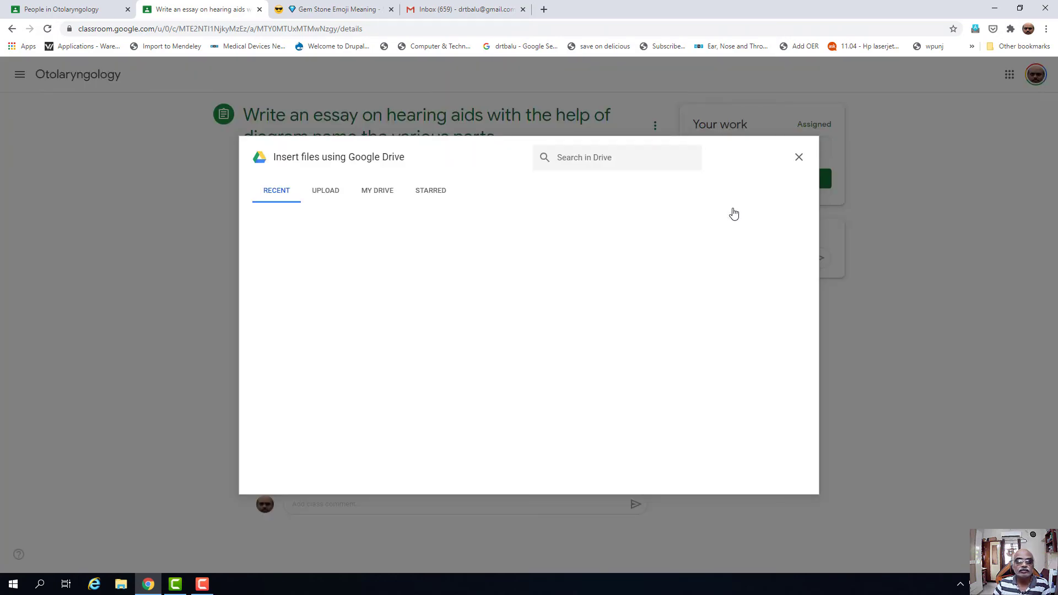
click(323, 194)
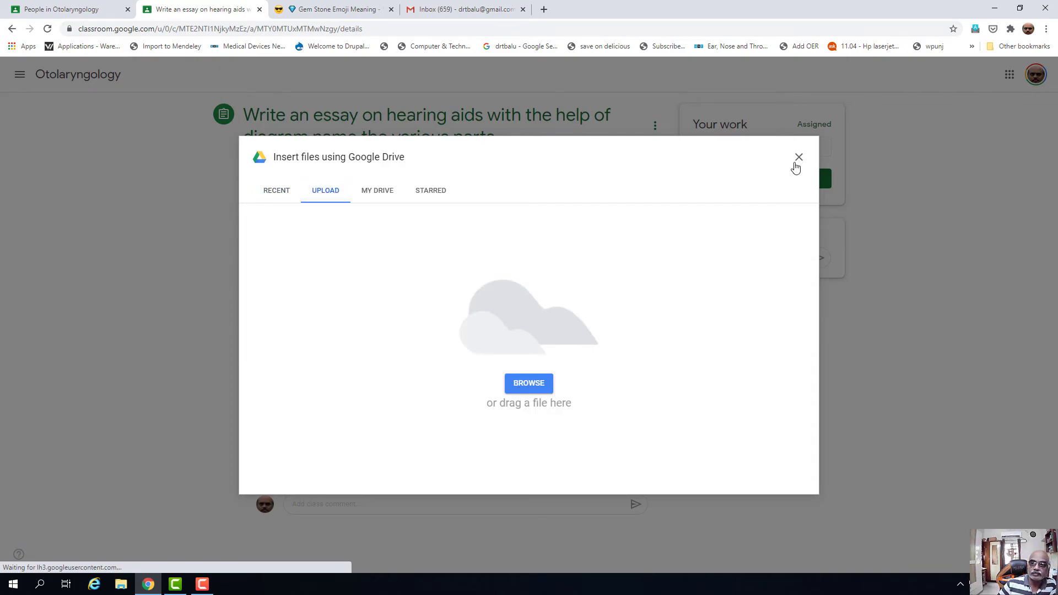
click(799, 157)
Locate the hearing aids Word document on the Windows desktop and return to the assignment in the browser
click(995, 8)
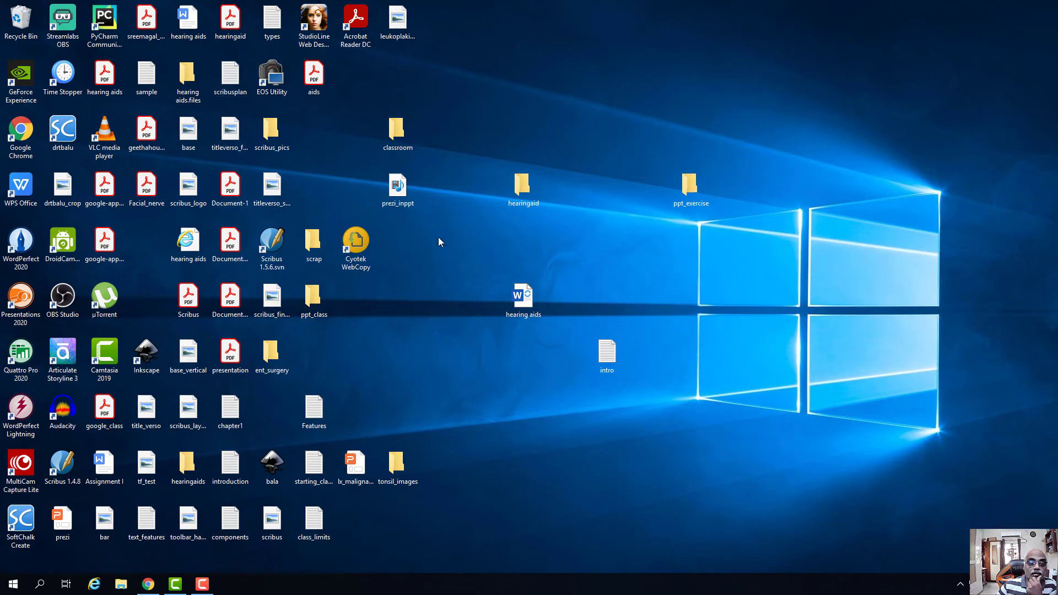
click(521, 297)
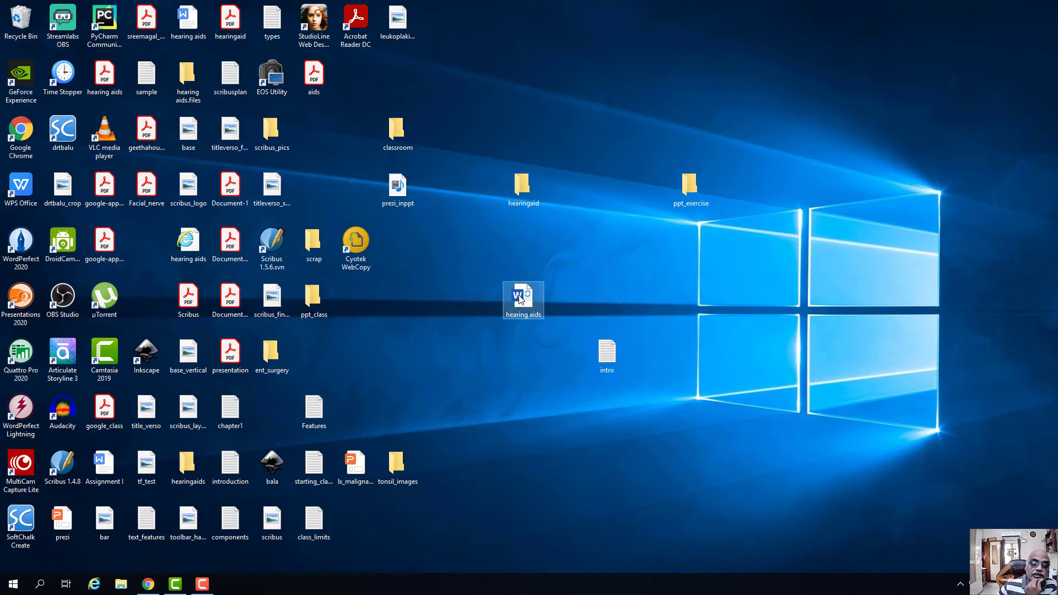
click(148, 583)
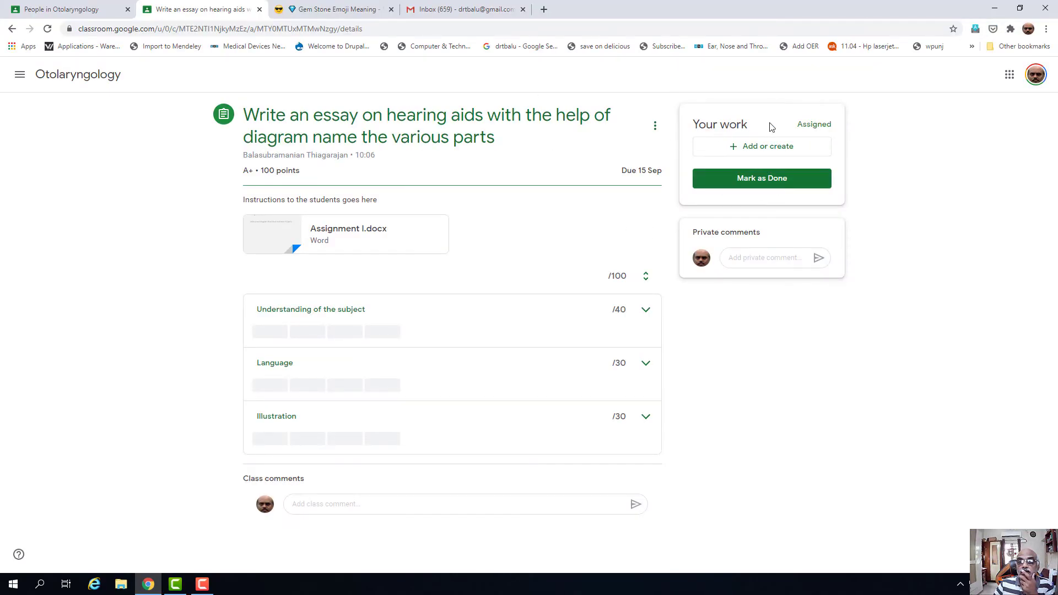
Attach hearing aids.docx from the Desktop to the student's work for the hearing aids essay
click(737, 148)
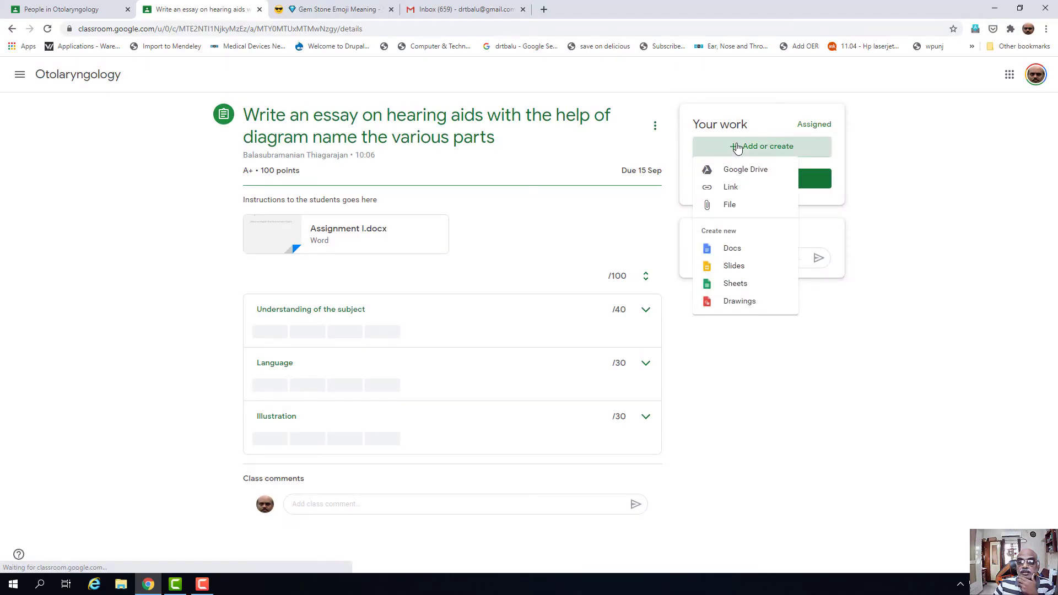
click(729, 206)
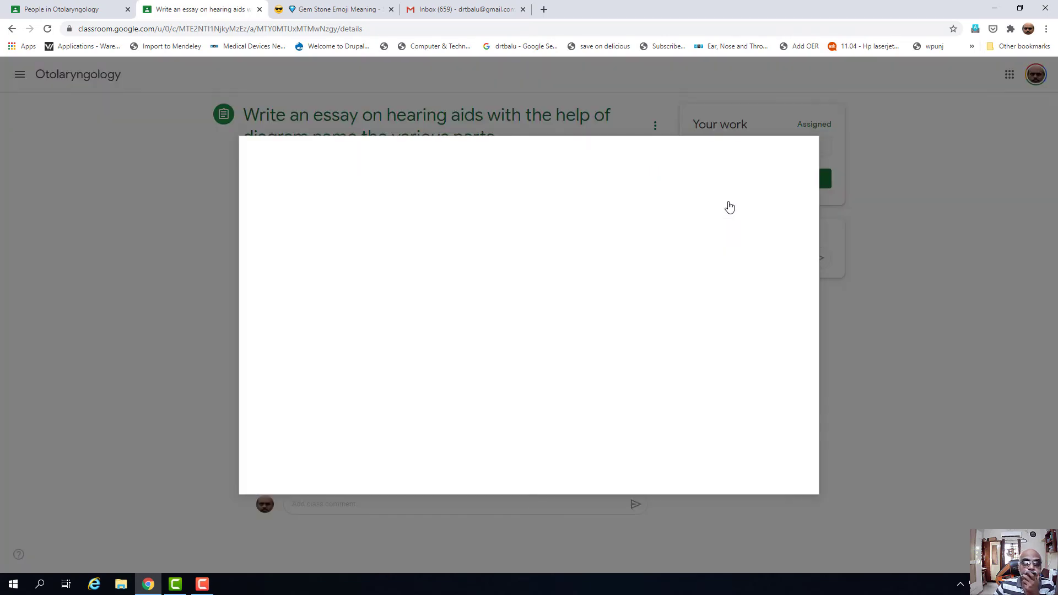
click(326, 191)
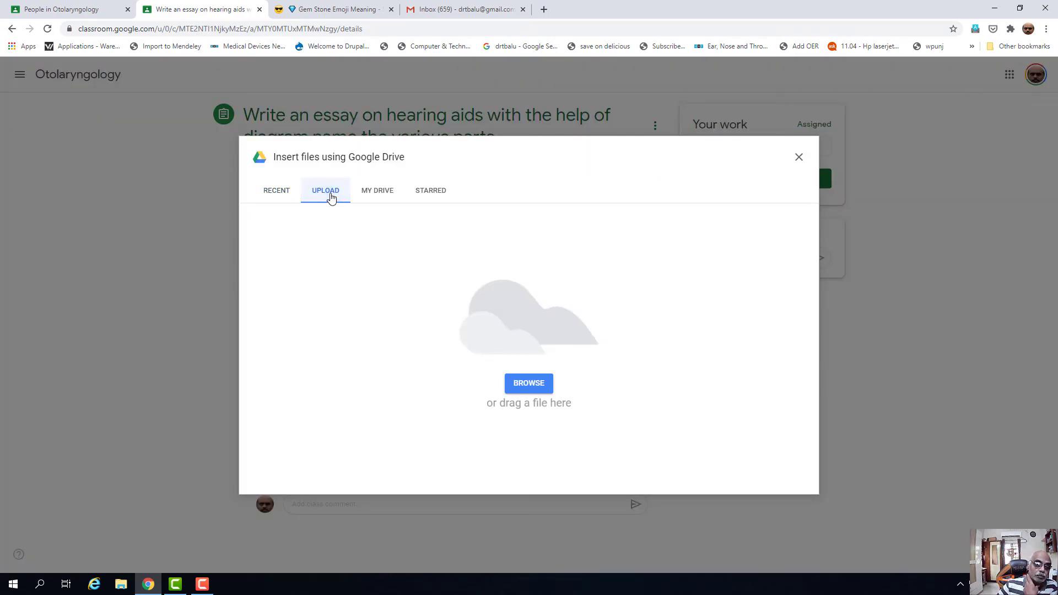
click(529, 384)
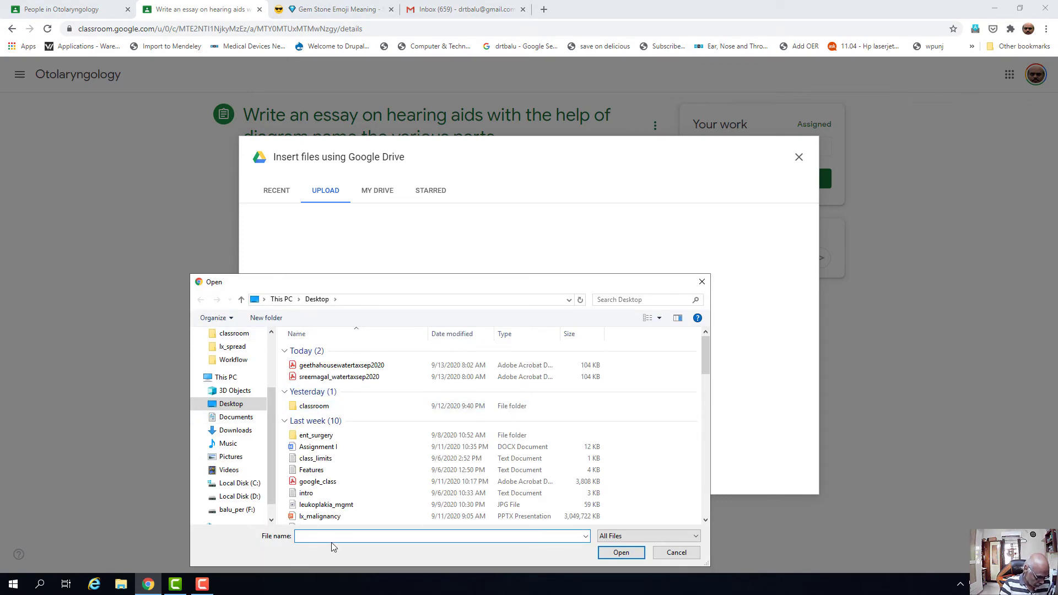
text(hear)
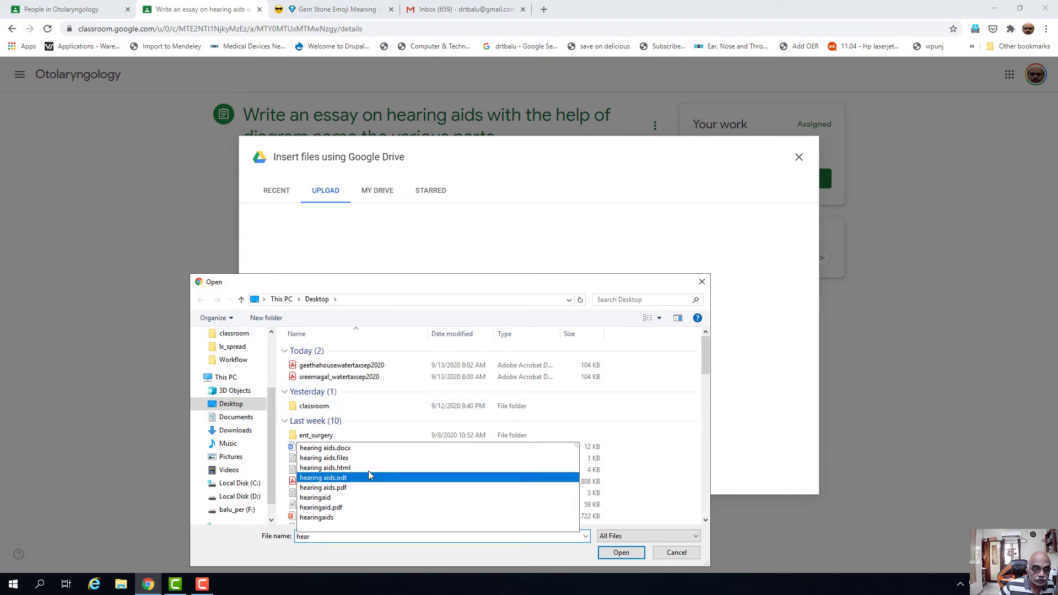
click(337, 451)
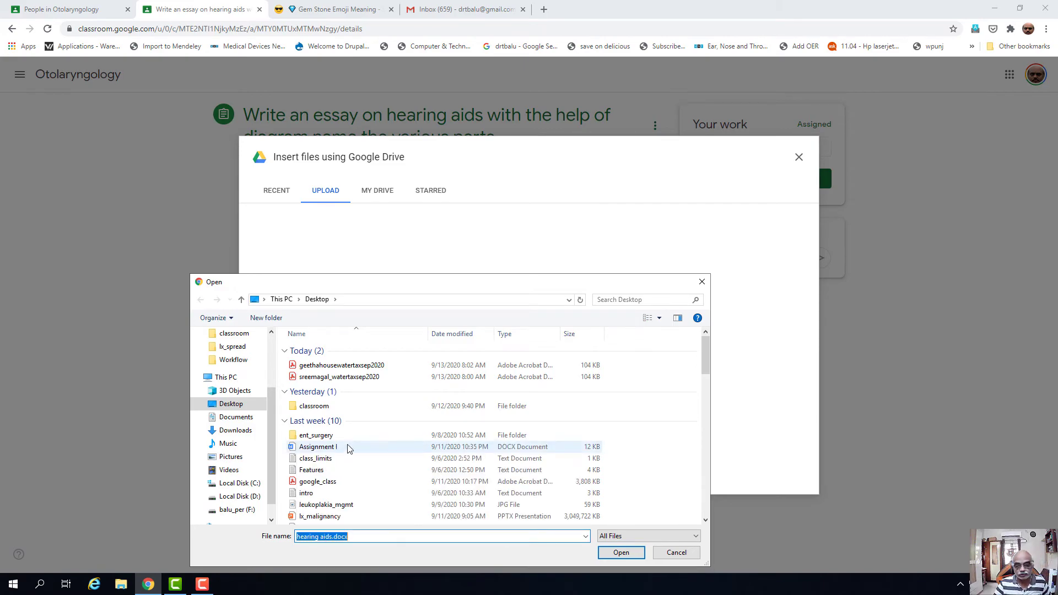
click(627, 557)
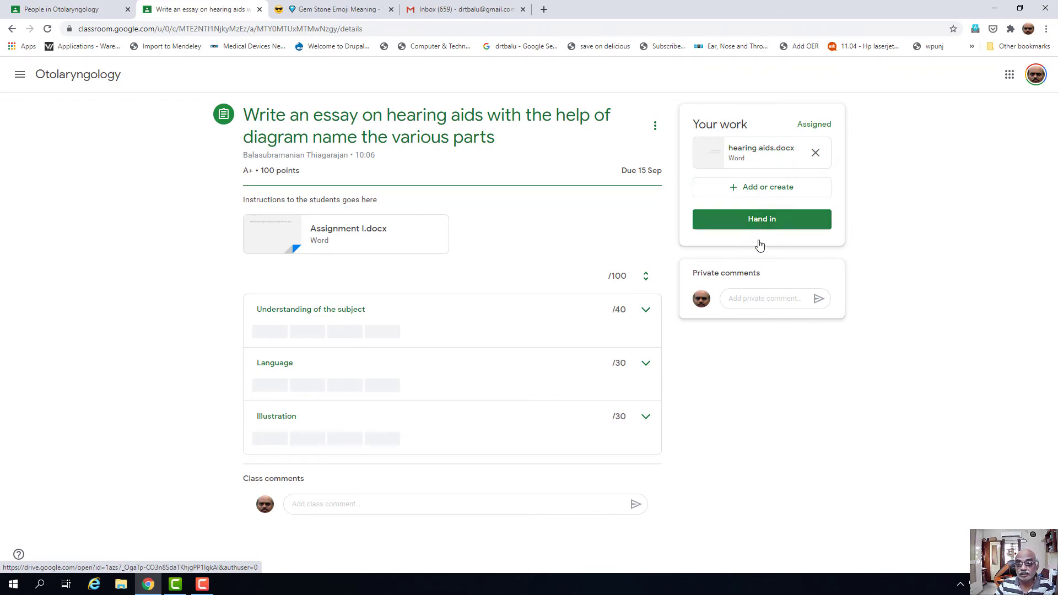
Post the private comment "sir i have submitted the assignment on time" and hand in the hearing aids essay
click(765, 296)
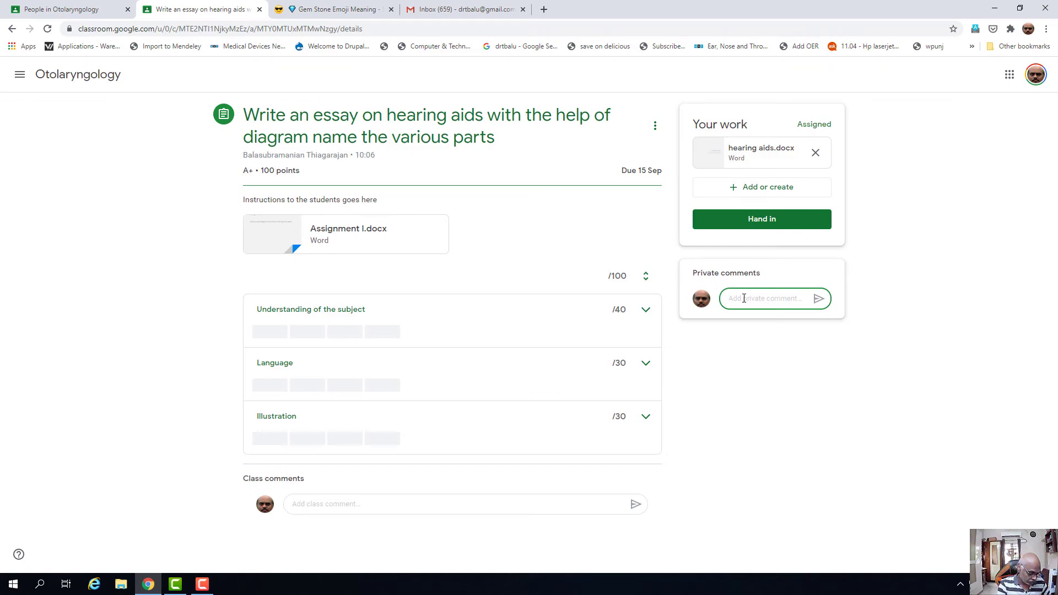
text(sir i have submitted te)
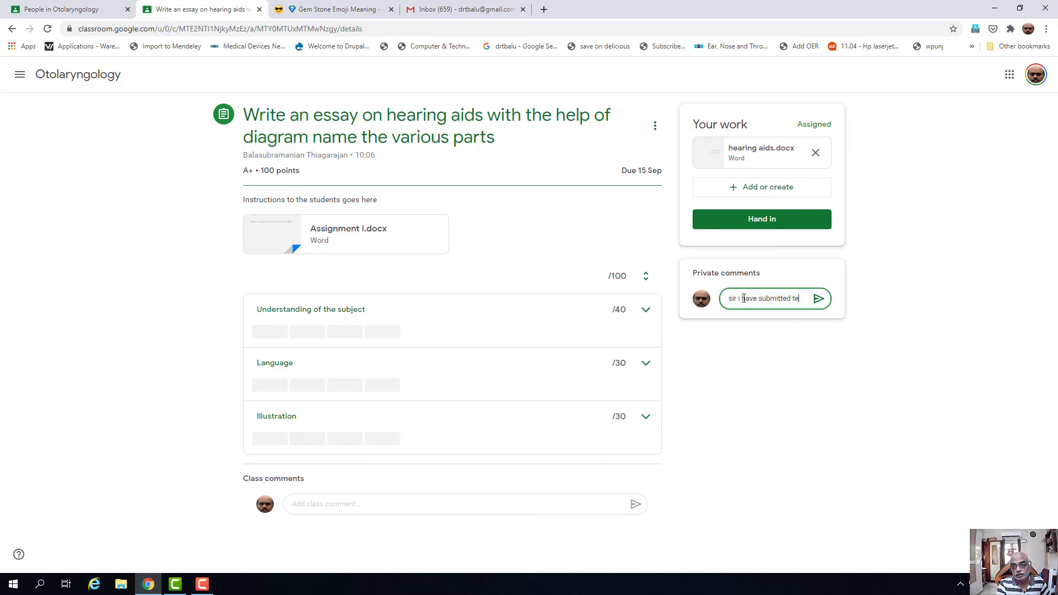
key(BackSpace)
text(he assignement on time)
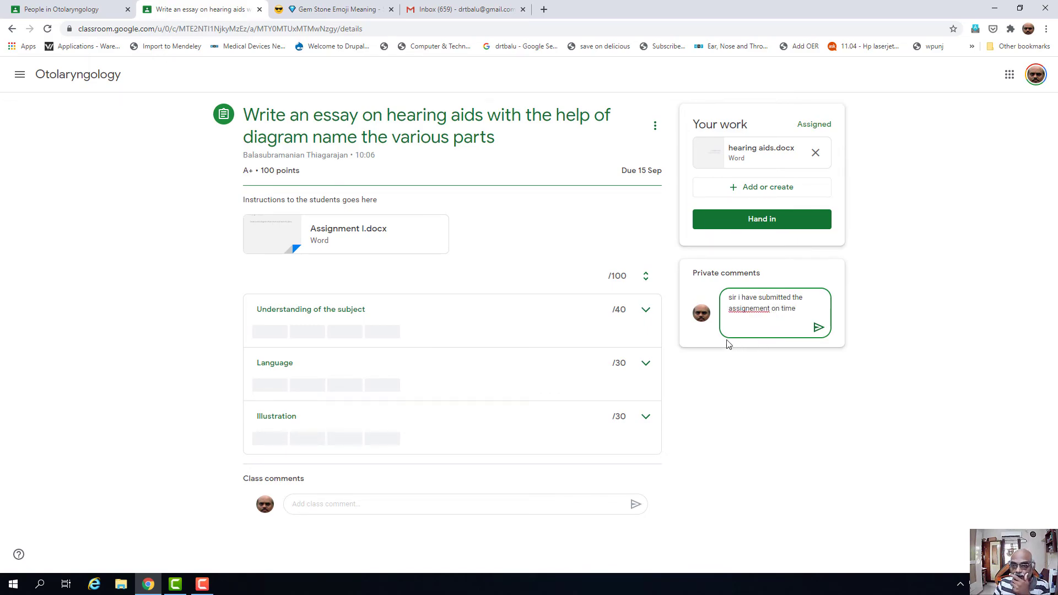
right_click(738, 312)
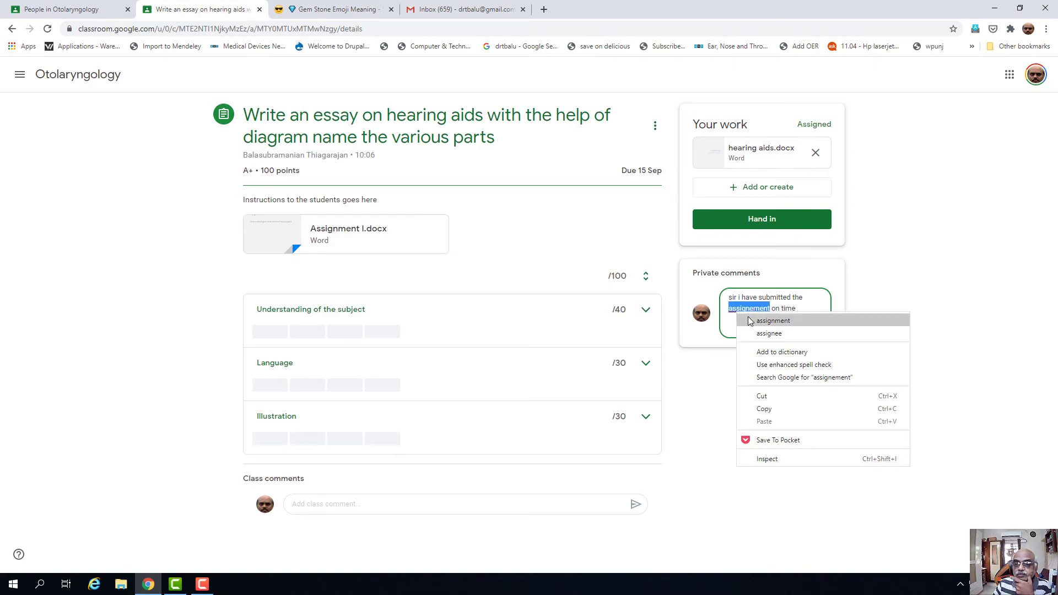
click(760, 318)
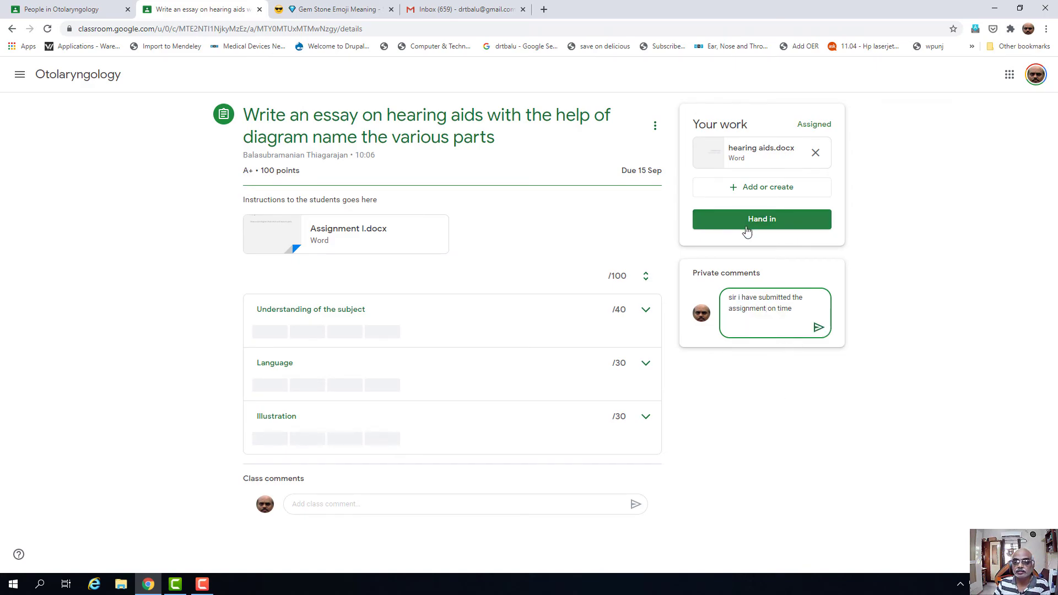
click(818, 327)
click(768, 226)
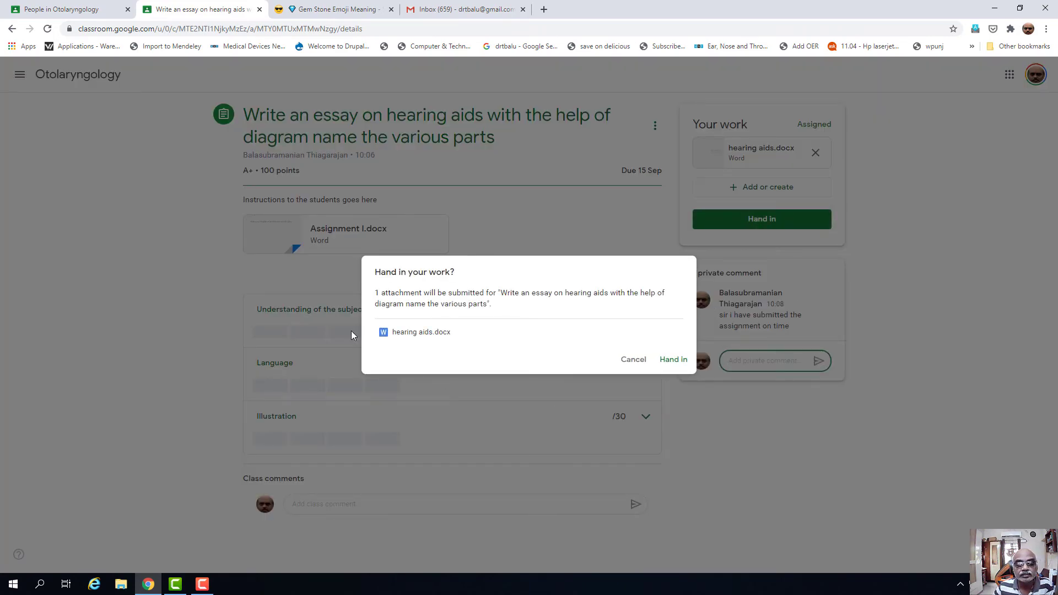
click(667, 361)
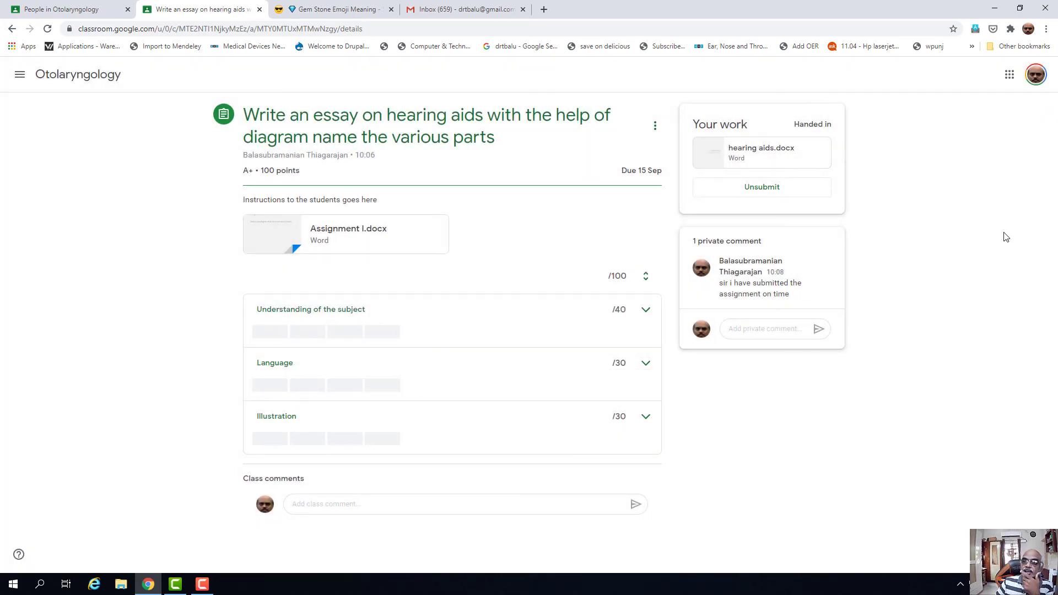
Switch Classroom to the teacher's Google account and open its Otolaryngology class
click(1036, 74)
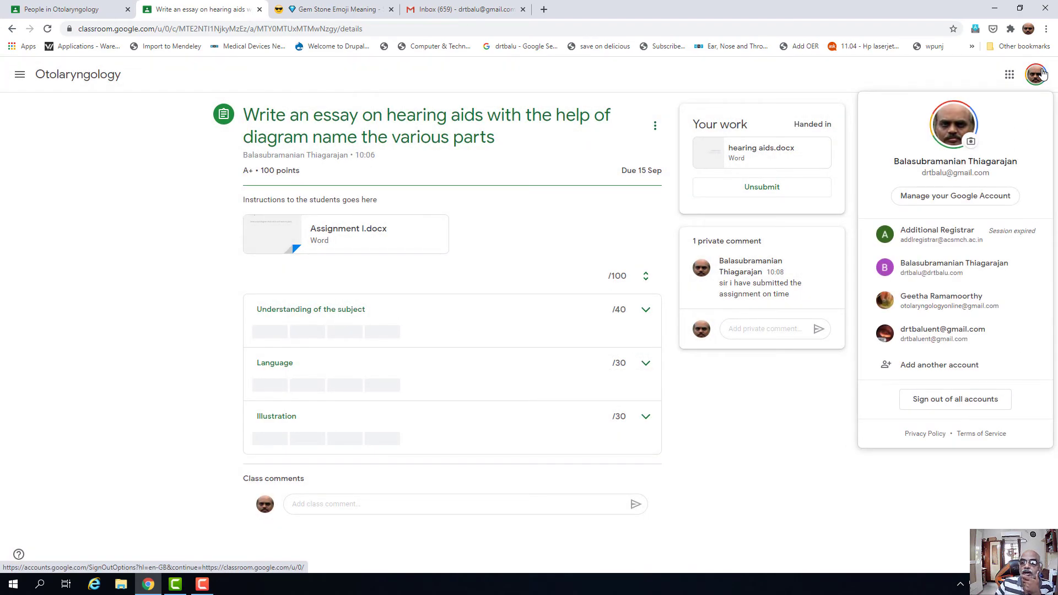
click(965, 274)
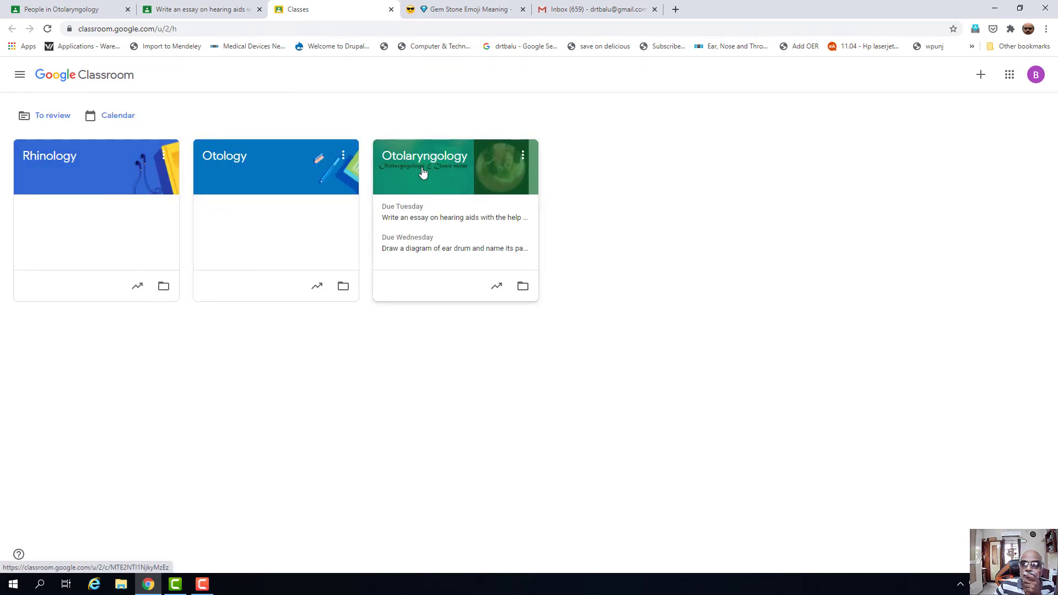
click(423, 171)
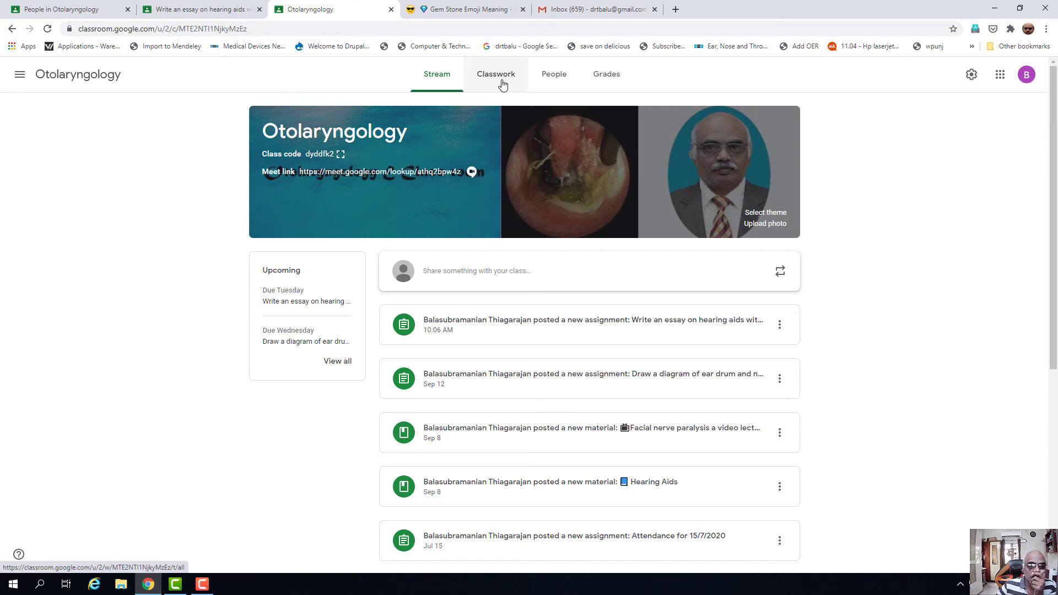
Check the Otolaryngology class's classwork, people and grades pages, and return to a refreshed class stream
click(502, 84)
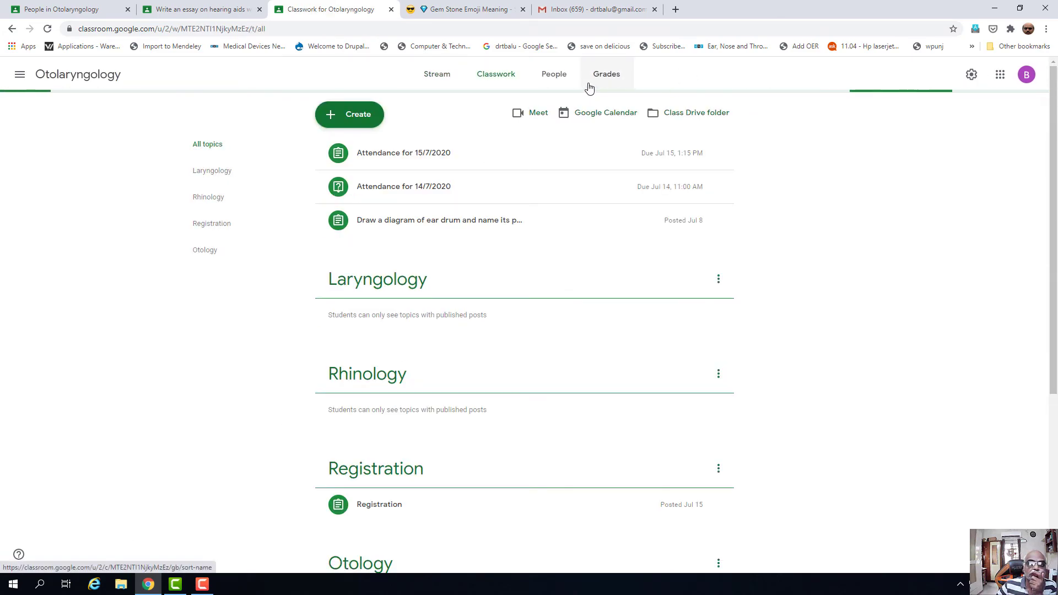
click(542, 80)
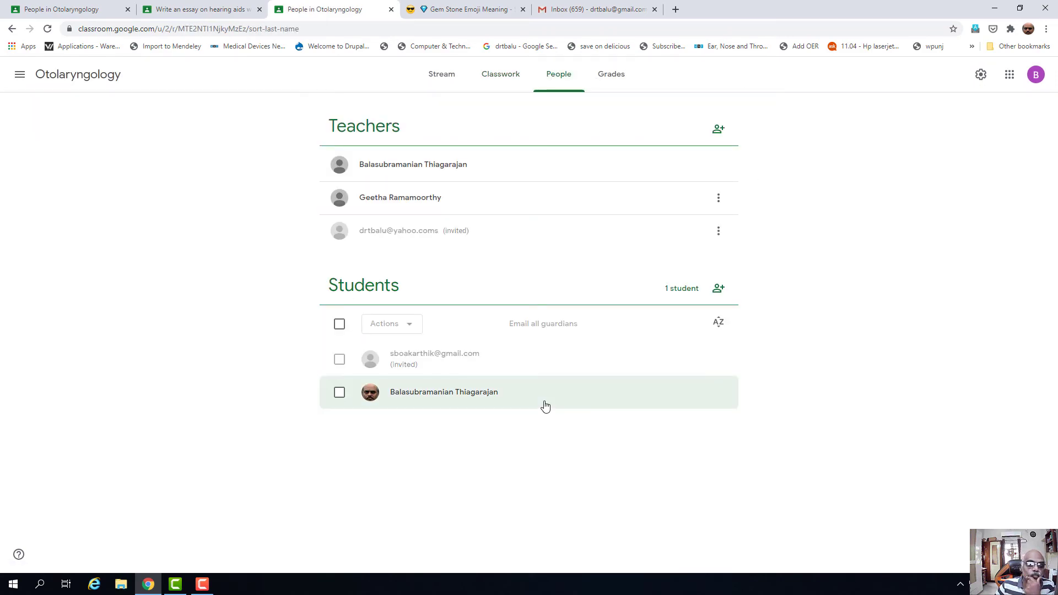
click(609, 77)
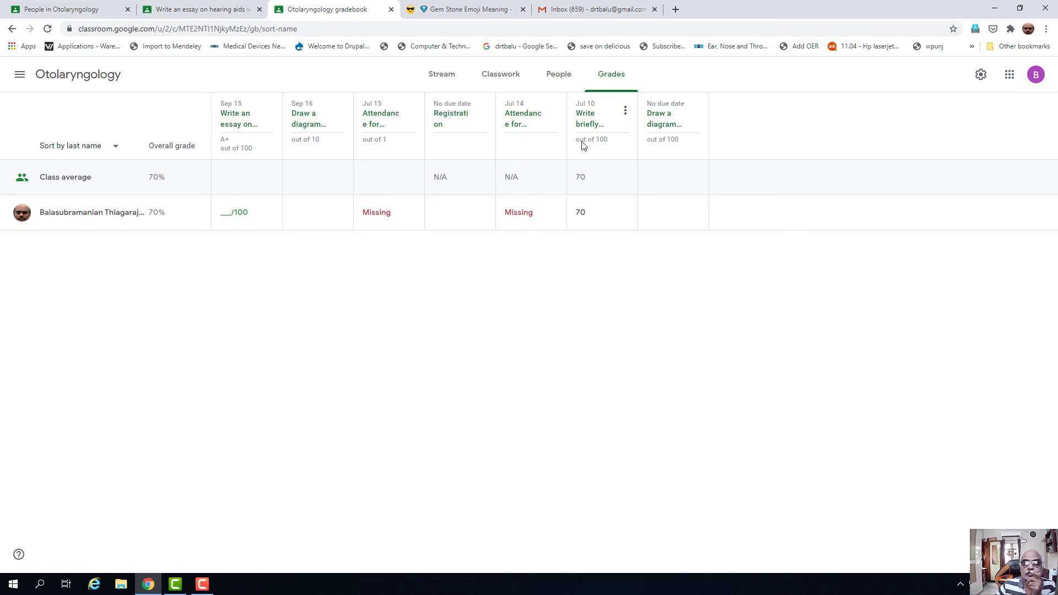
click(436, 83)
click(47, 29)
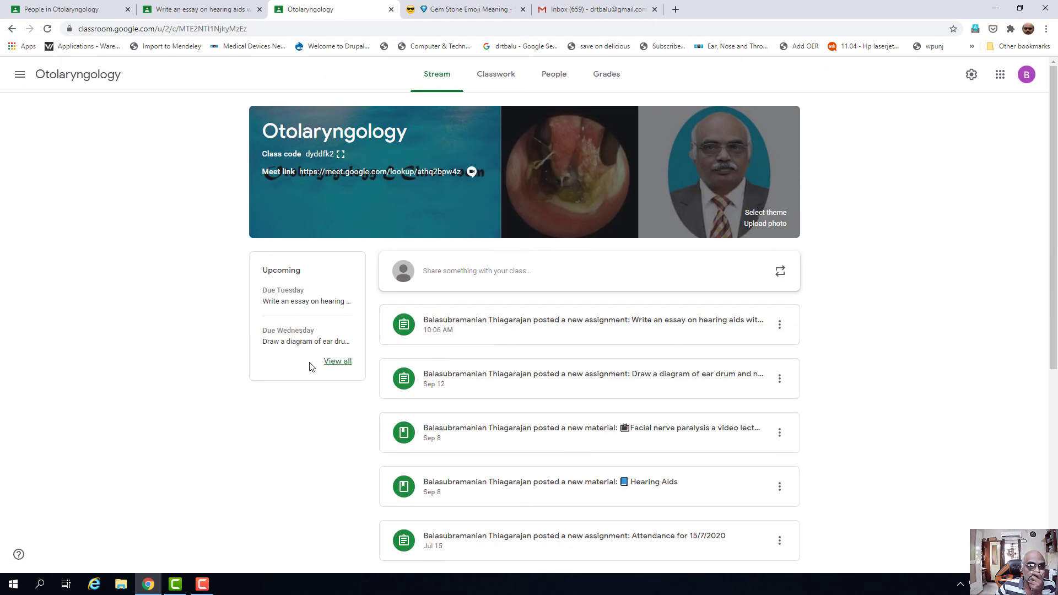
Open the student work for the hearing aids essay, view the submitted hearing aids.docx, and return to the submissions
click(312, 303)
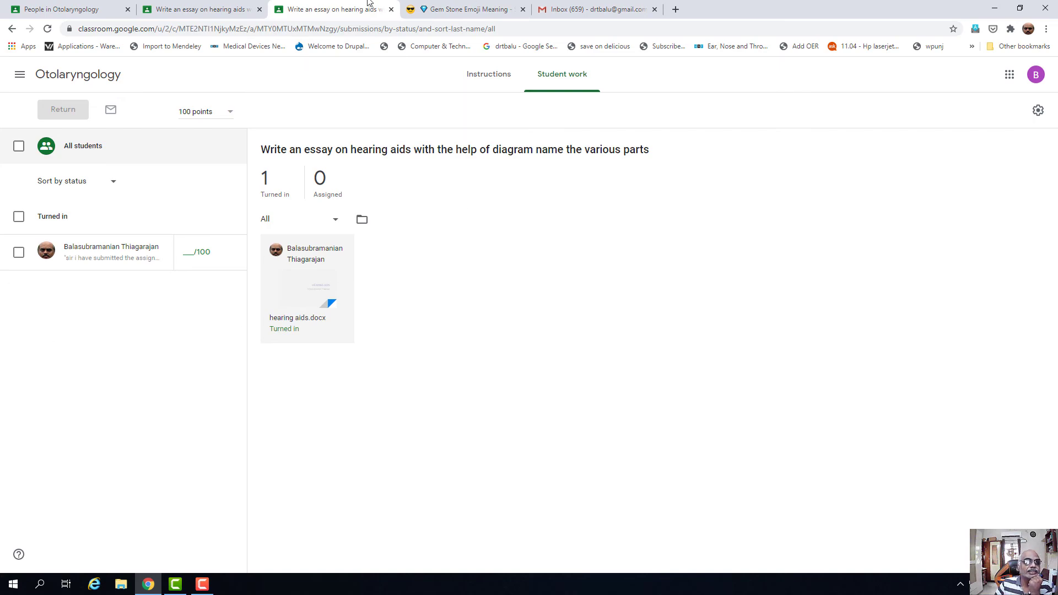
click(307, 302)
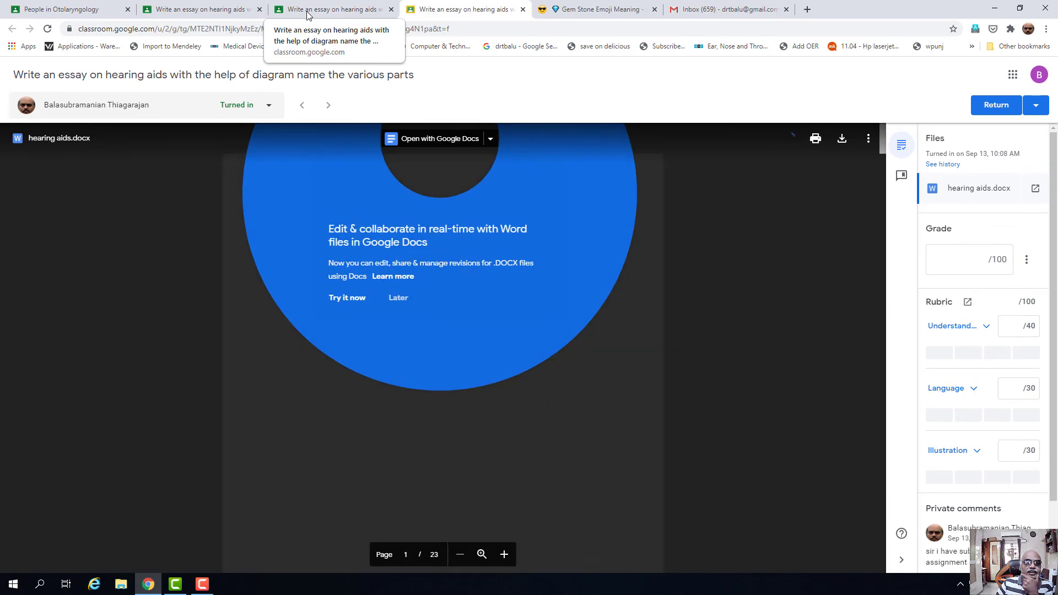
click(309, 15)
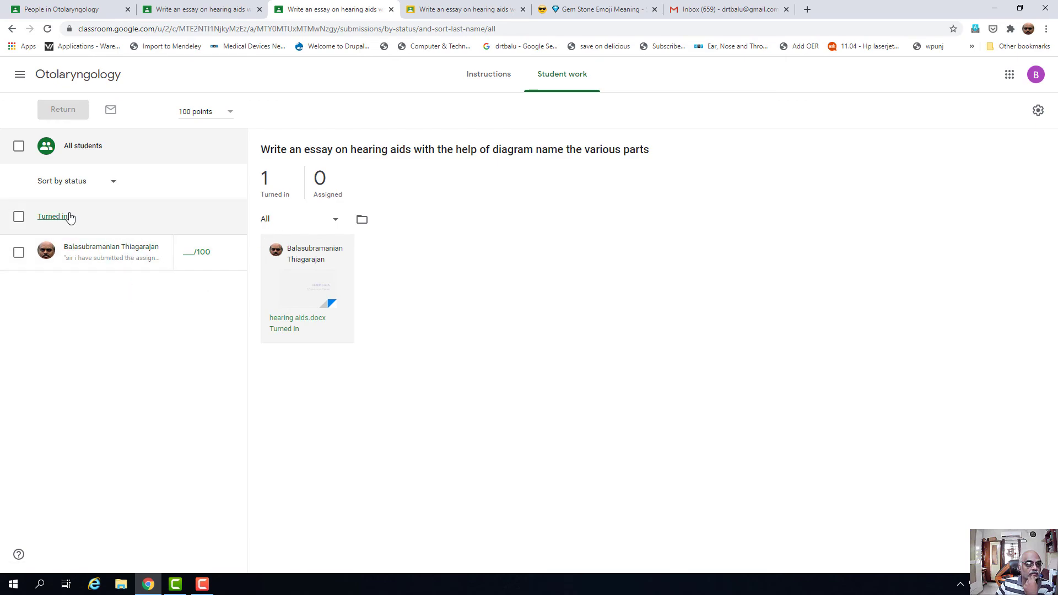
Filter the hearing aids essay submissions to turned-in work and look at the filter options
click(267, 192)
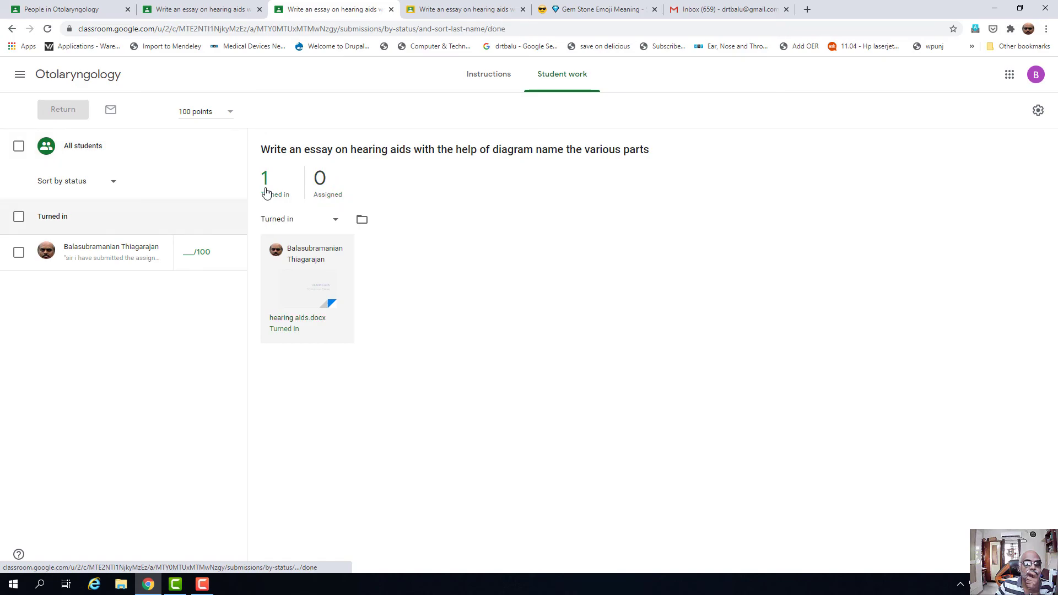
click(336, 220)
click(475, 254)
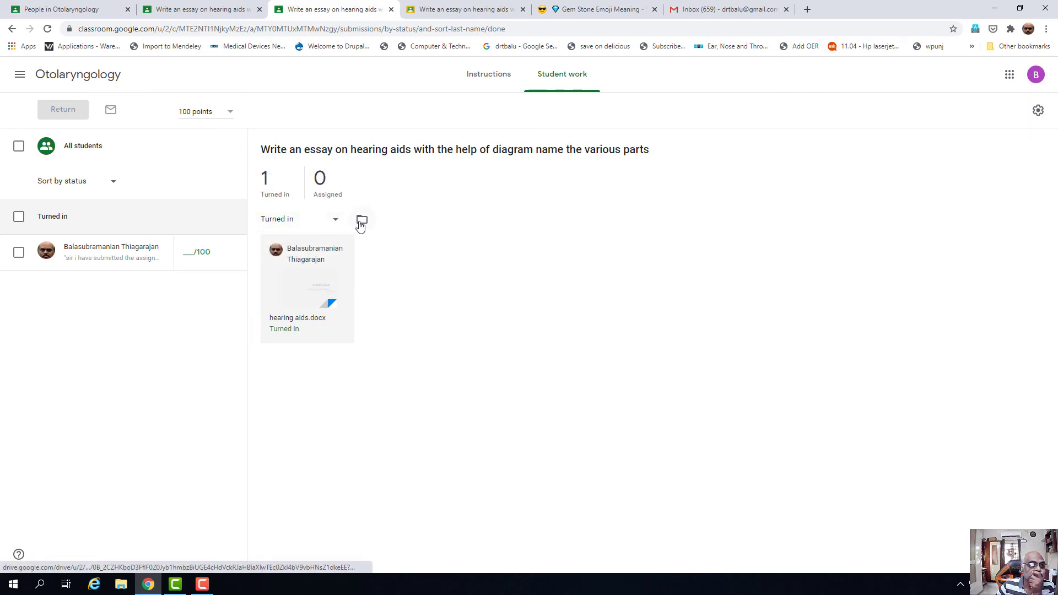
Grade the student's submission with the rubric: 30 points for Understanding of the subject, 20 for Language and 20 for Illustration
click(77, 252)
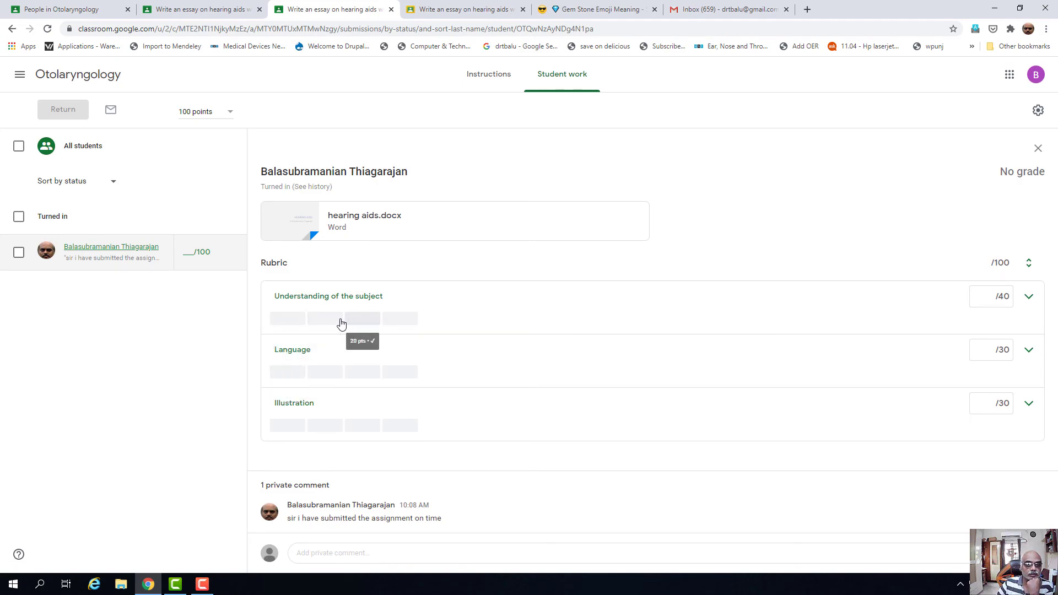
click(317, 324)
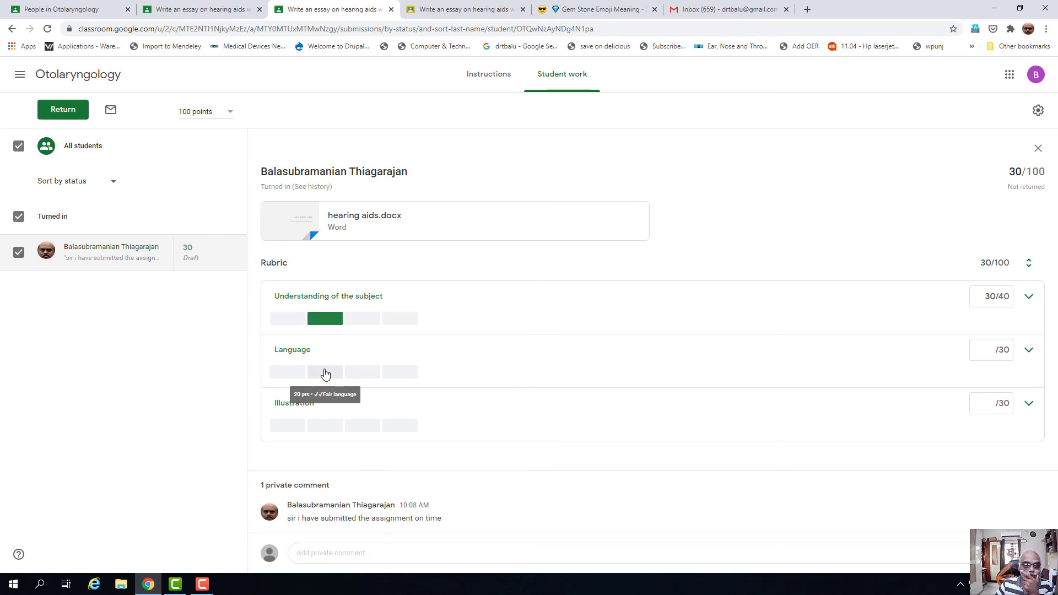
click(325, 374)
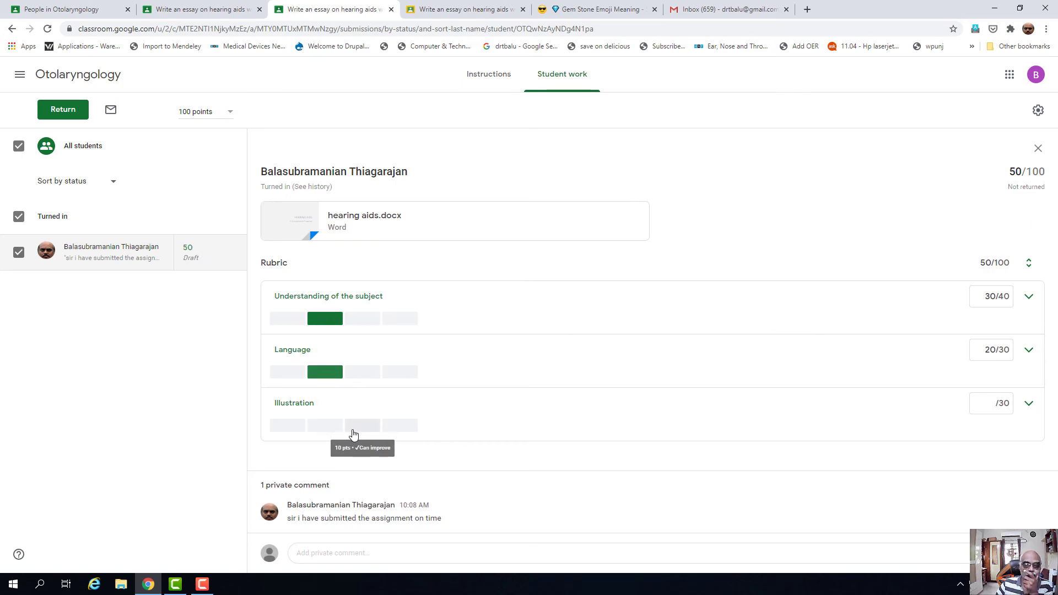
click(320, 428)
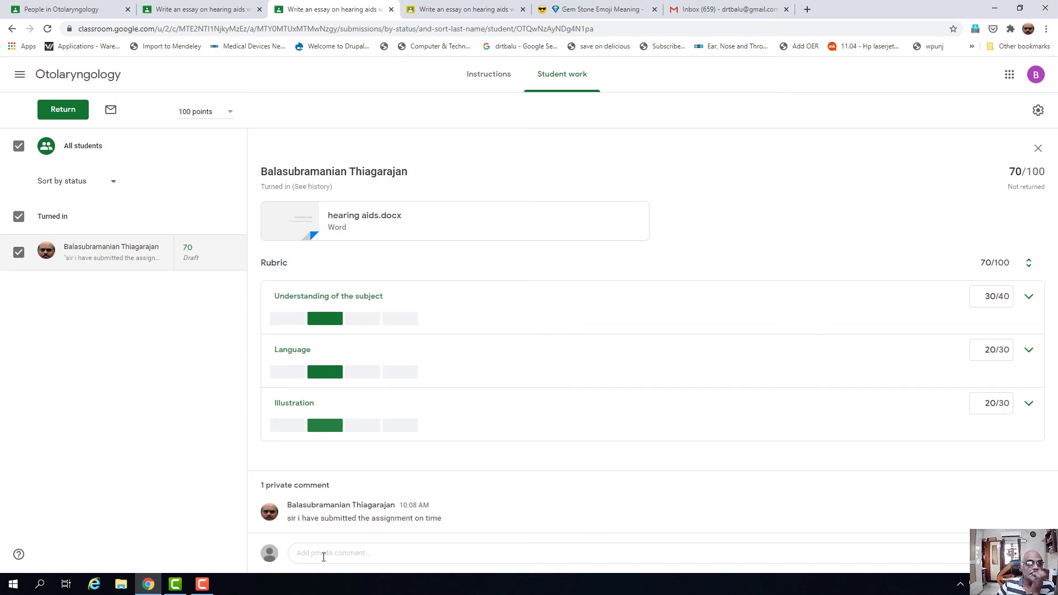
click(324, 557)
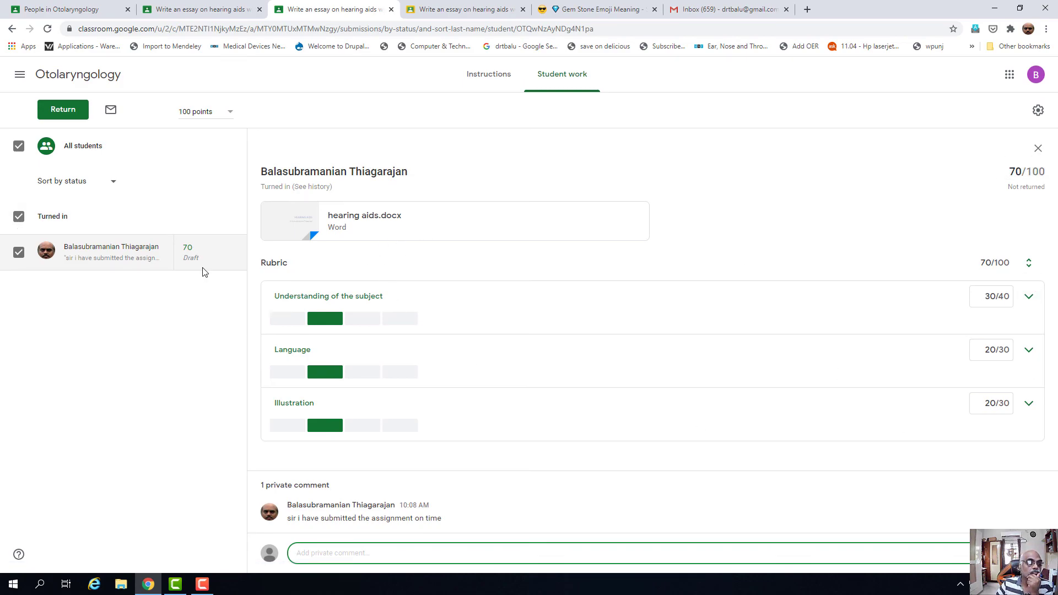
Return the graded hearing aids essay to the student without adding a private comment
click(235, 254)
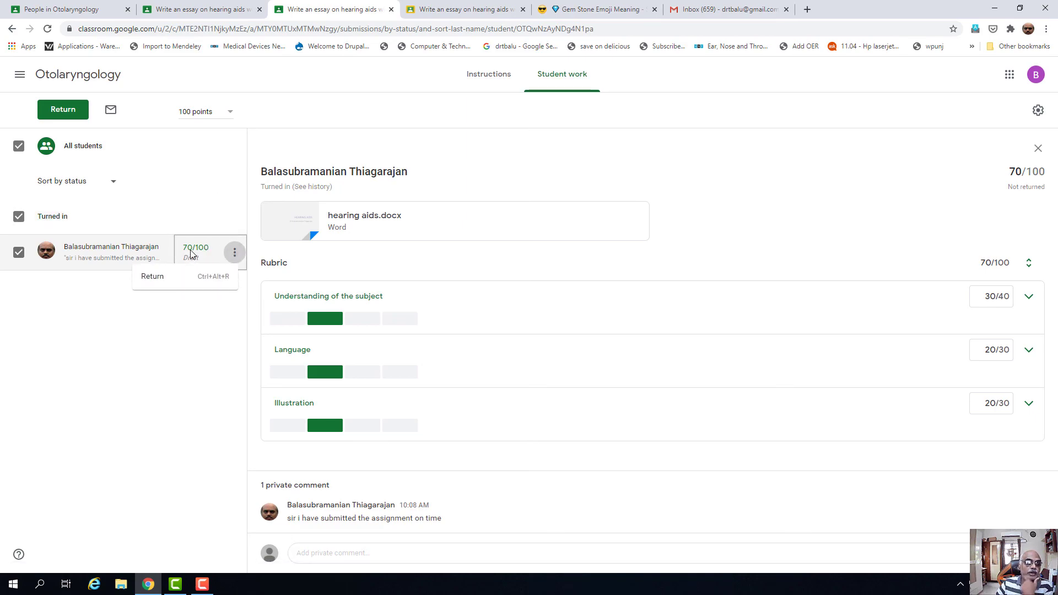
click(235, 257)
click(234, 256)
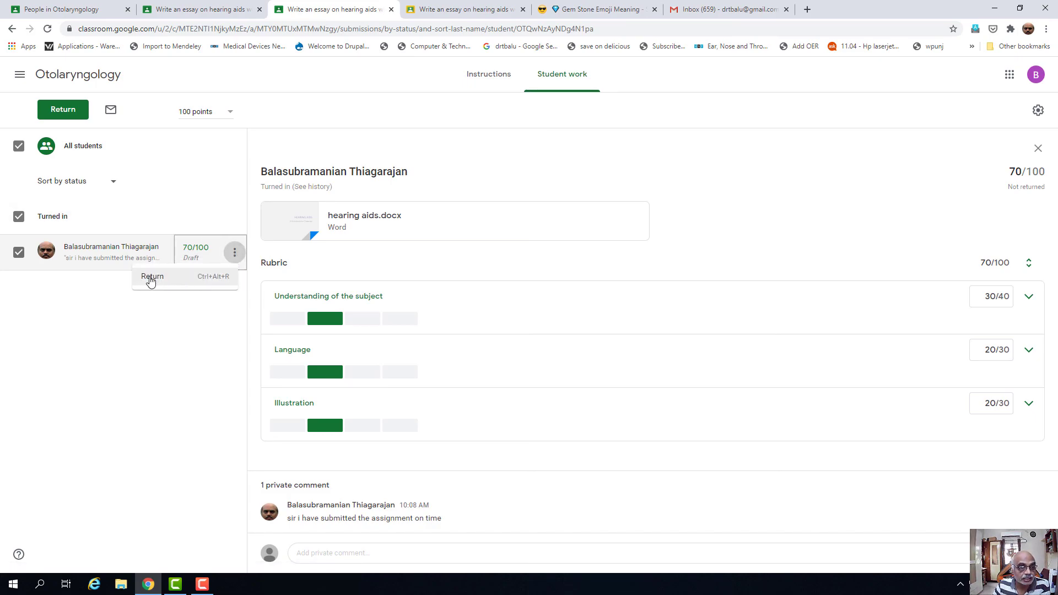
click(149, 278)
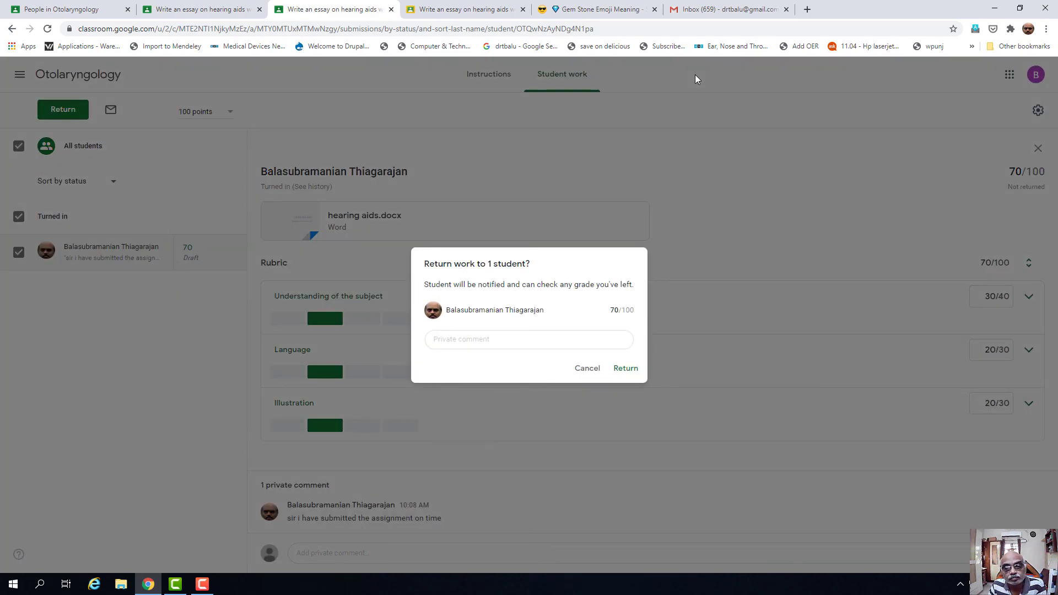
click(629, 372)
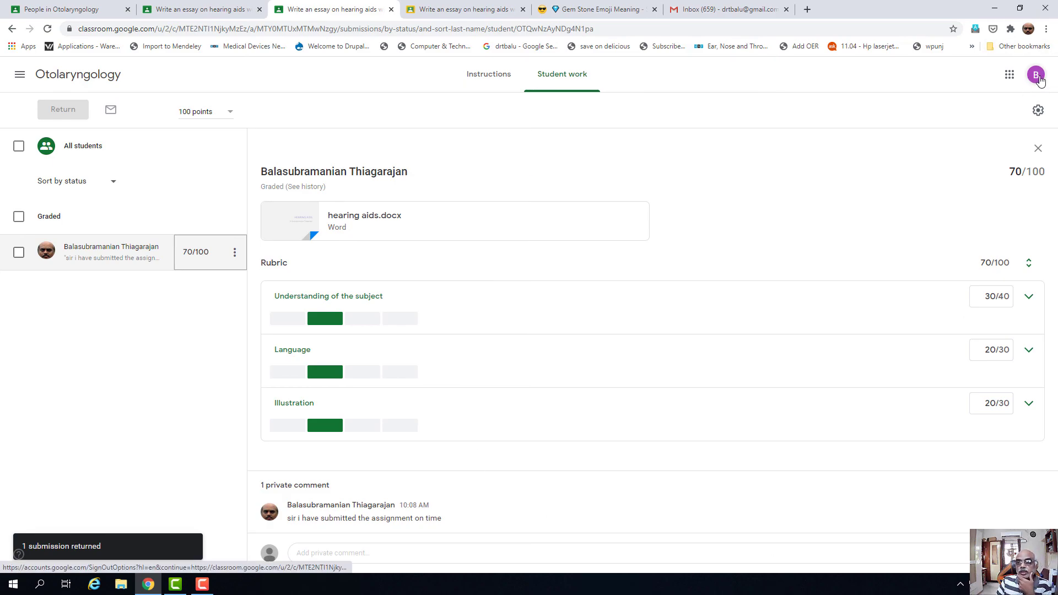
Switch to the student's default Google account and open the Otolaryngology class taken as a student
click(1036, 74)
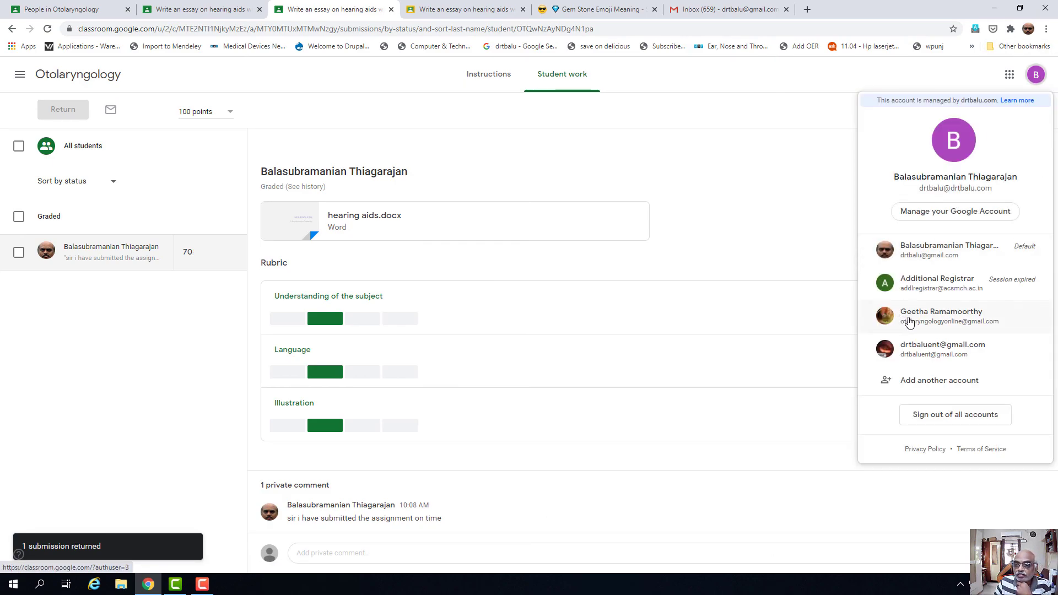
click(939, 266)
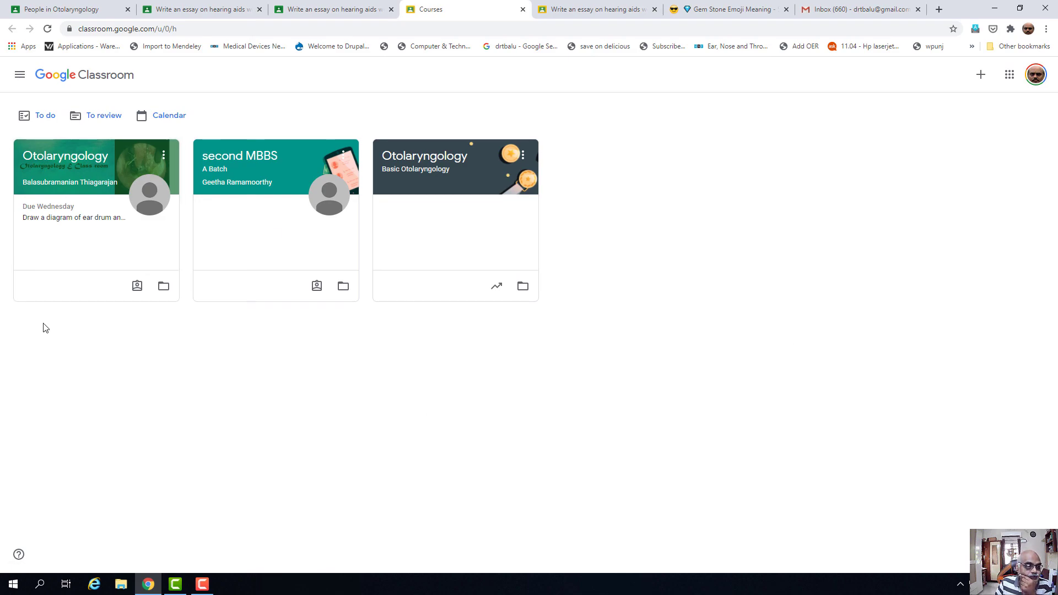
click(72, 220)
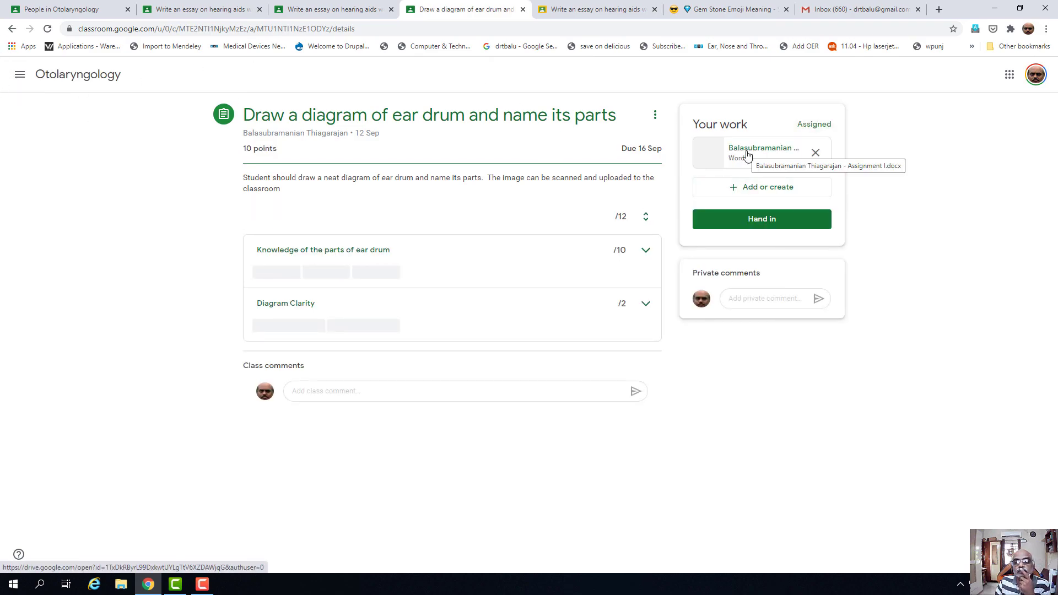
click(12, 29)
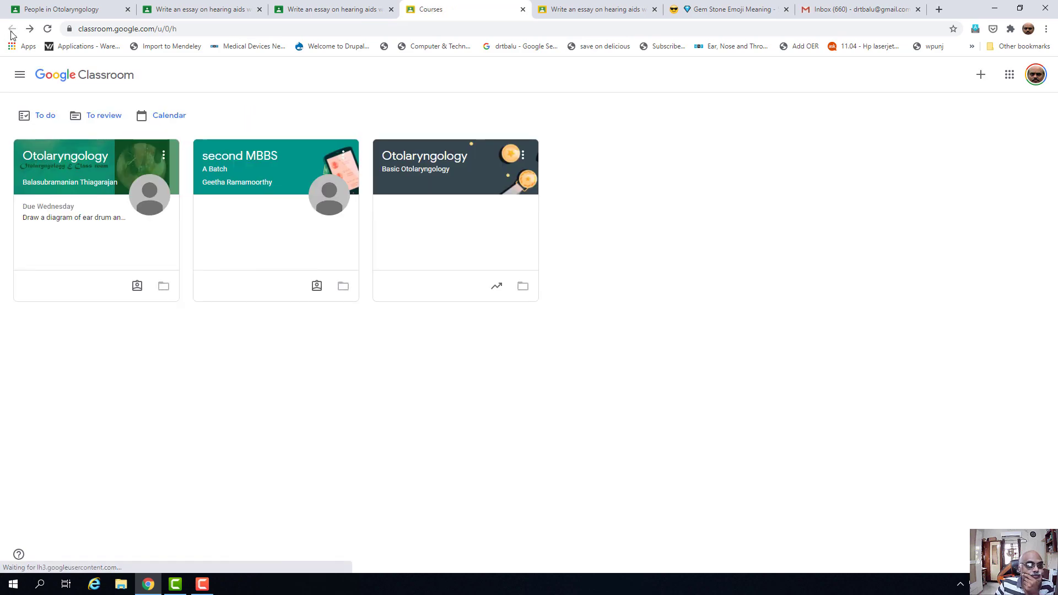
click(92, 148)
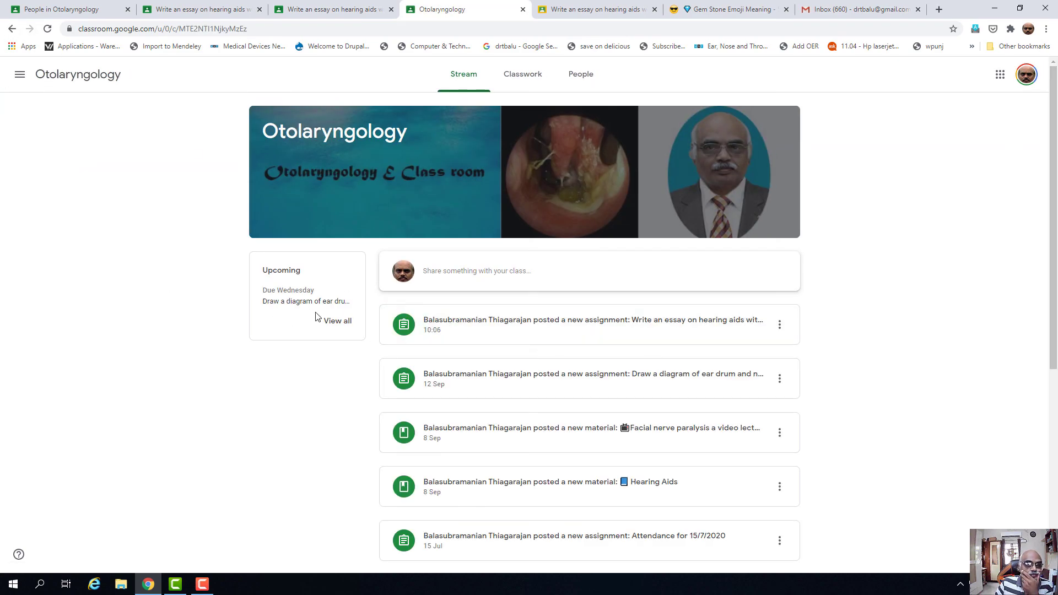
Open the student's full work list for the class and view the details of the returned hearing aids essay with its rubric scores
click(332, 322)
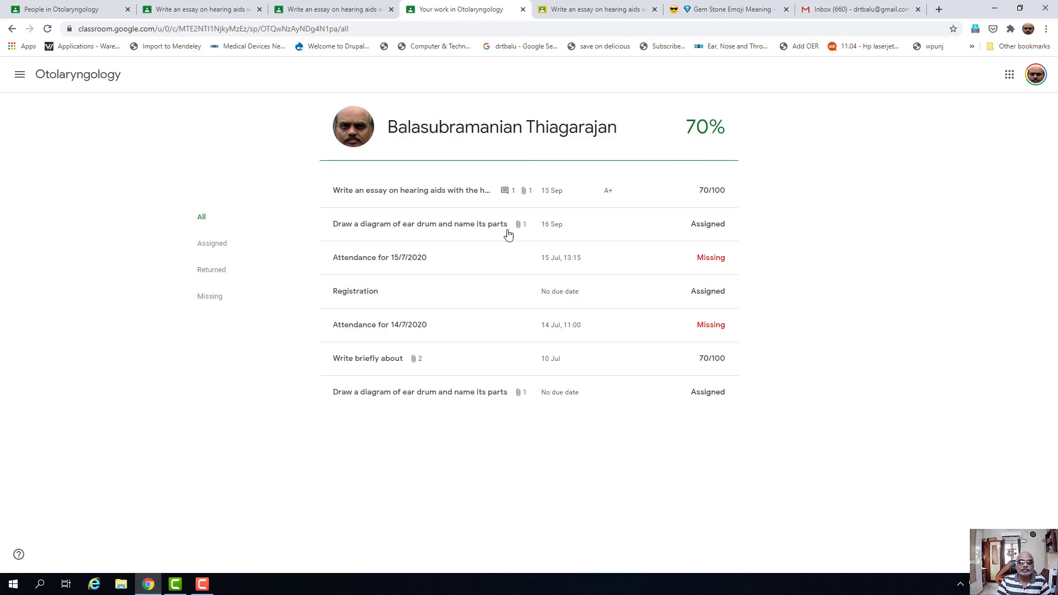
click(381, 198)
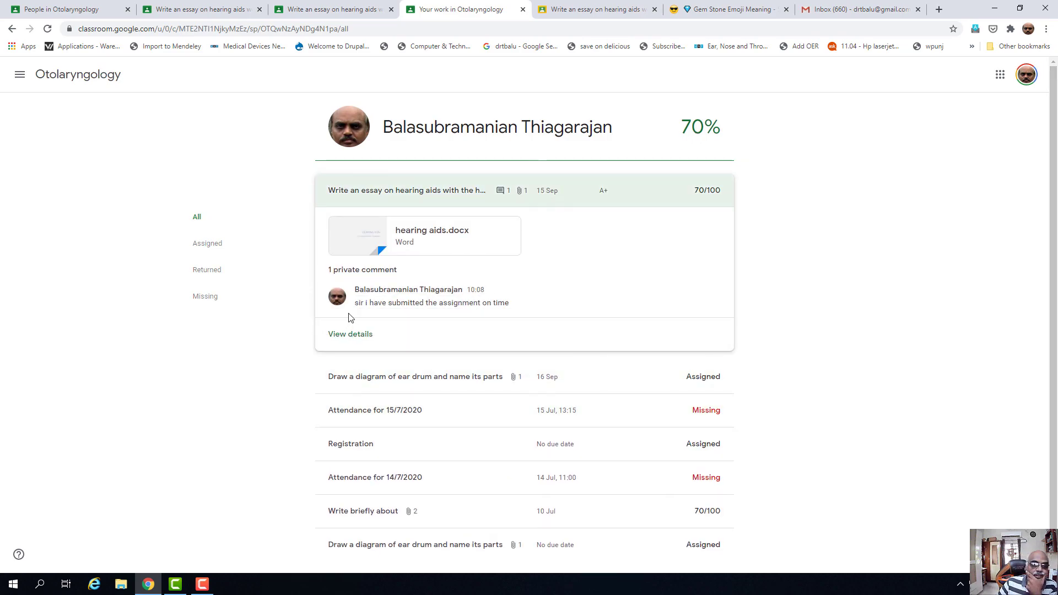
click(346, 336)
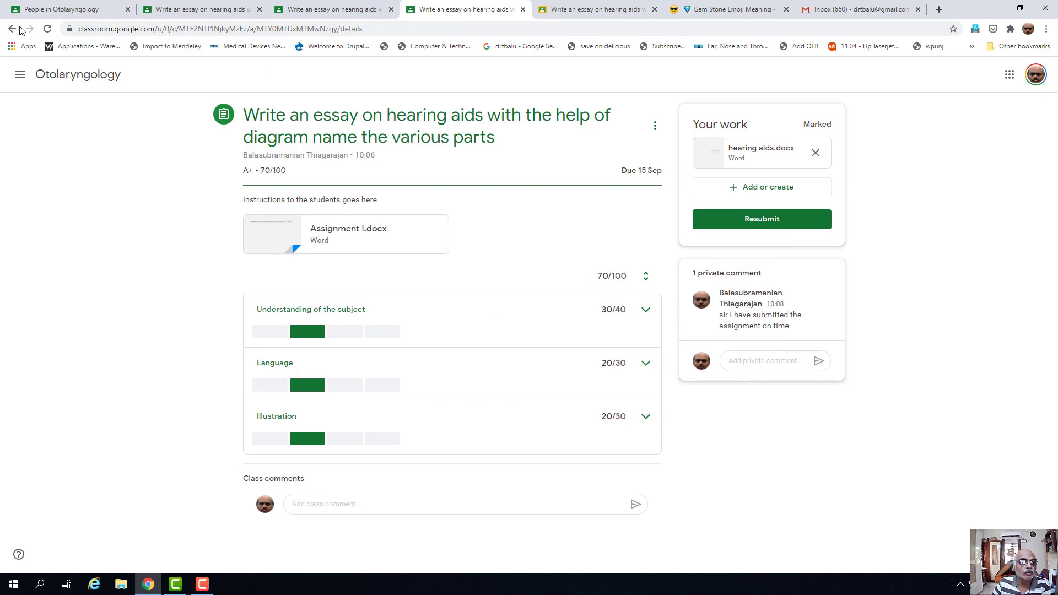
View the class's people and classwork pages, and expand the hearing aids essay in the student's own work list
click(50, 77)
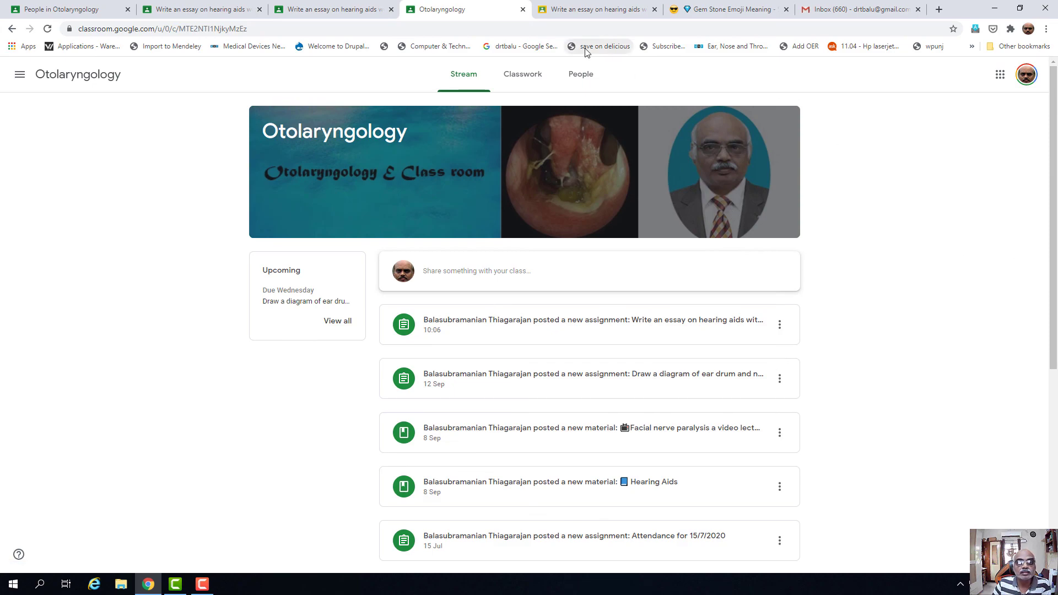
click(580, 74)
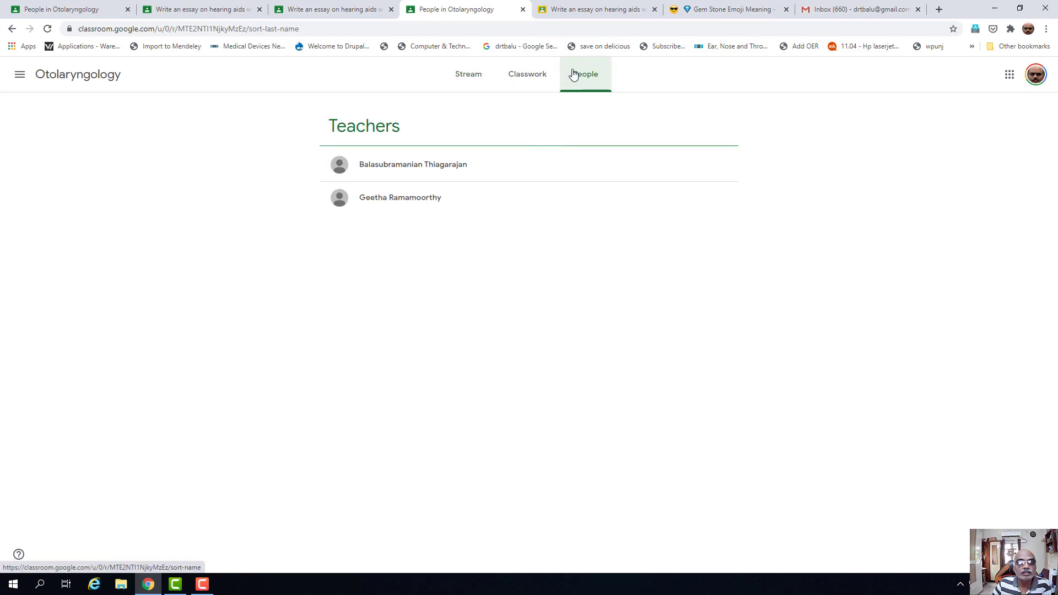
click(525, 86)
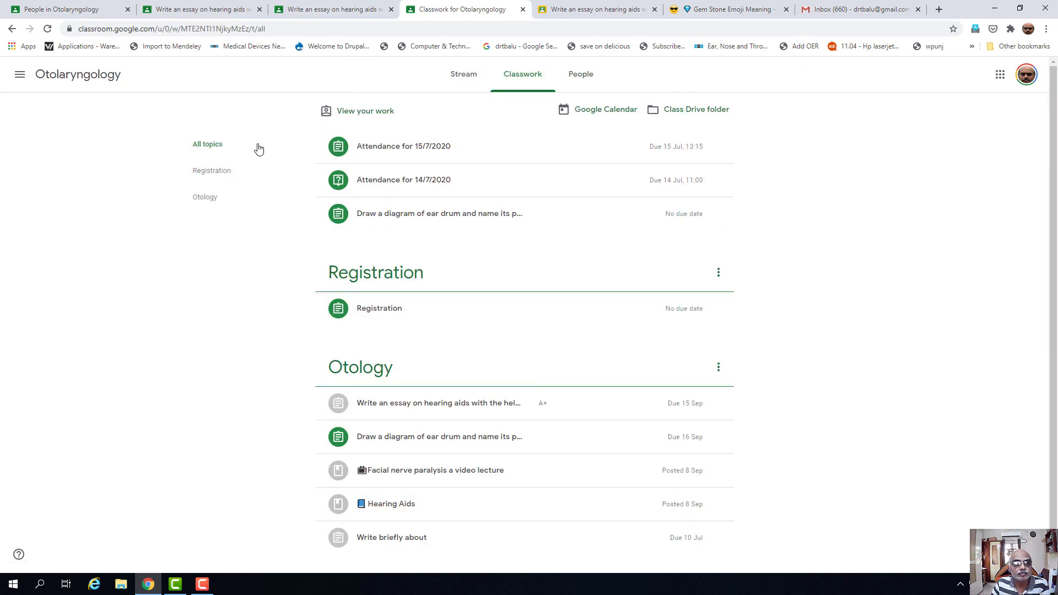
click(363, 117)
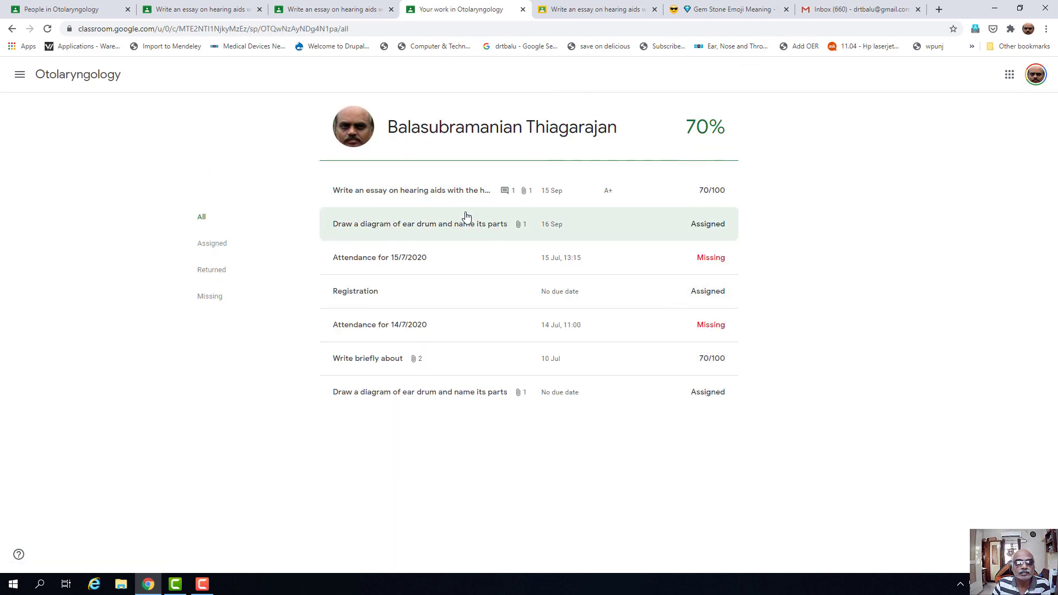
click(414, 193)
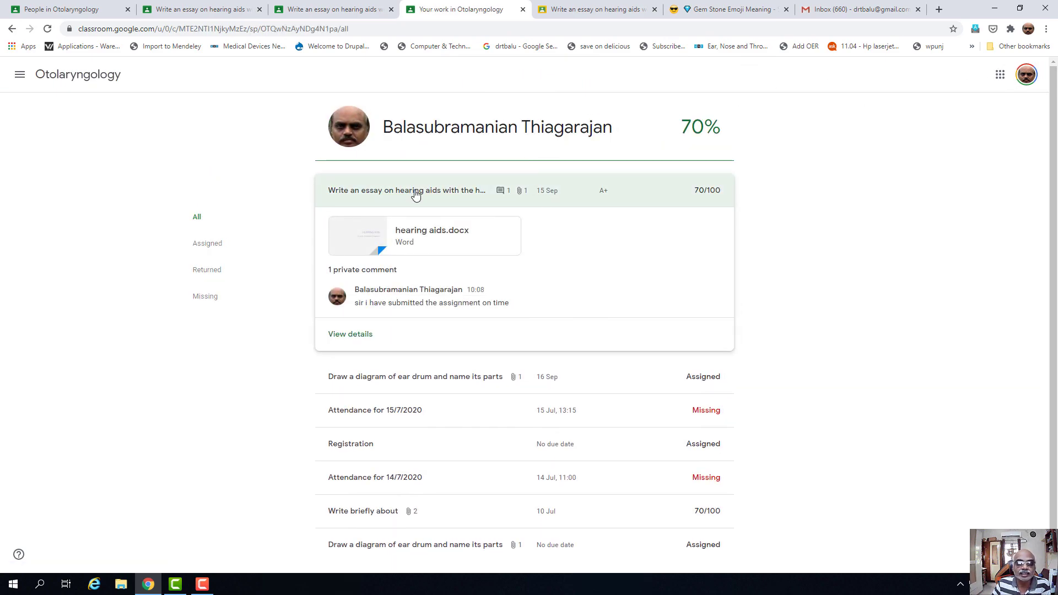